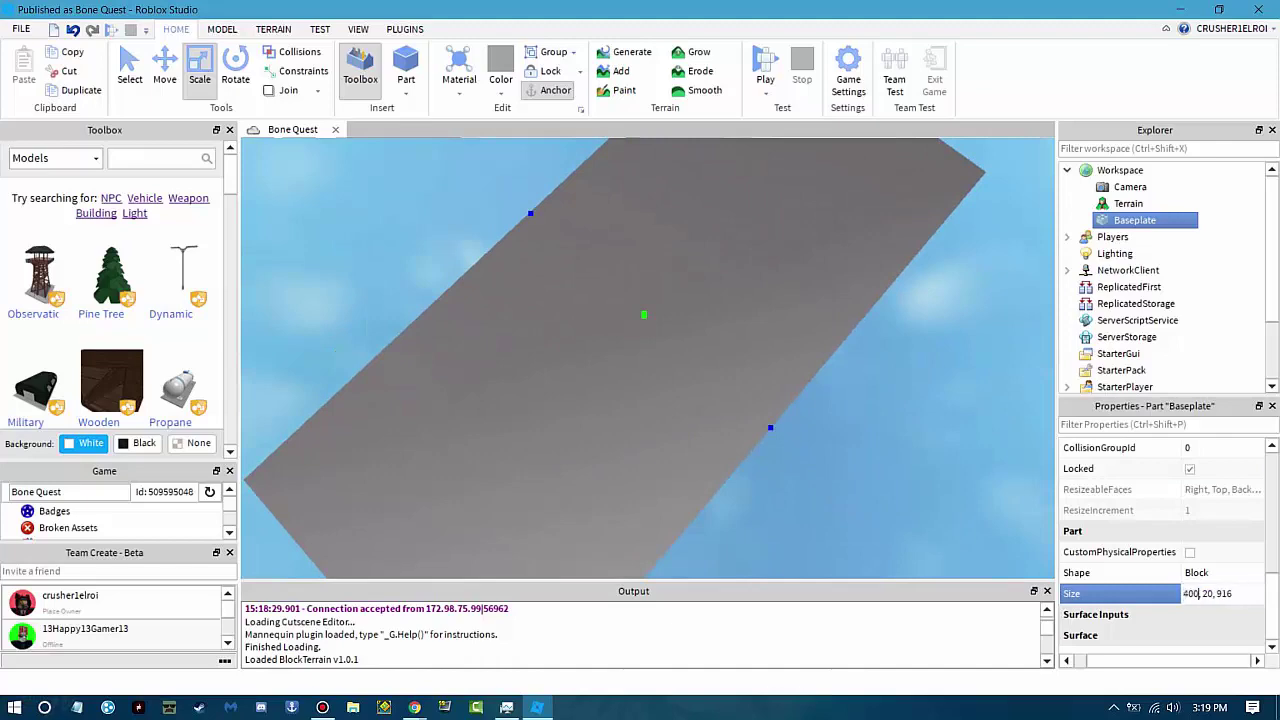
Set the Baseplate's size to 2048, 20, 2048.
{"action": "type", "text": "2048"}
{"action": "key", "text": "Return"}
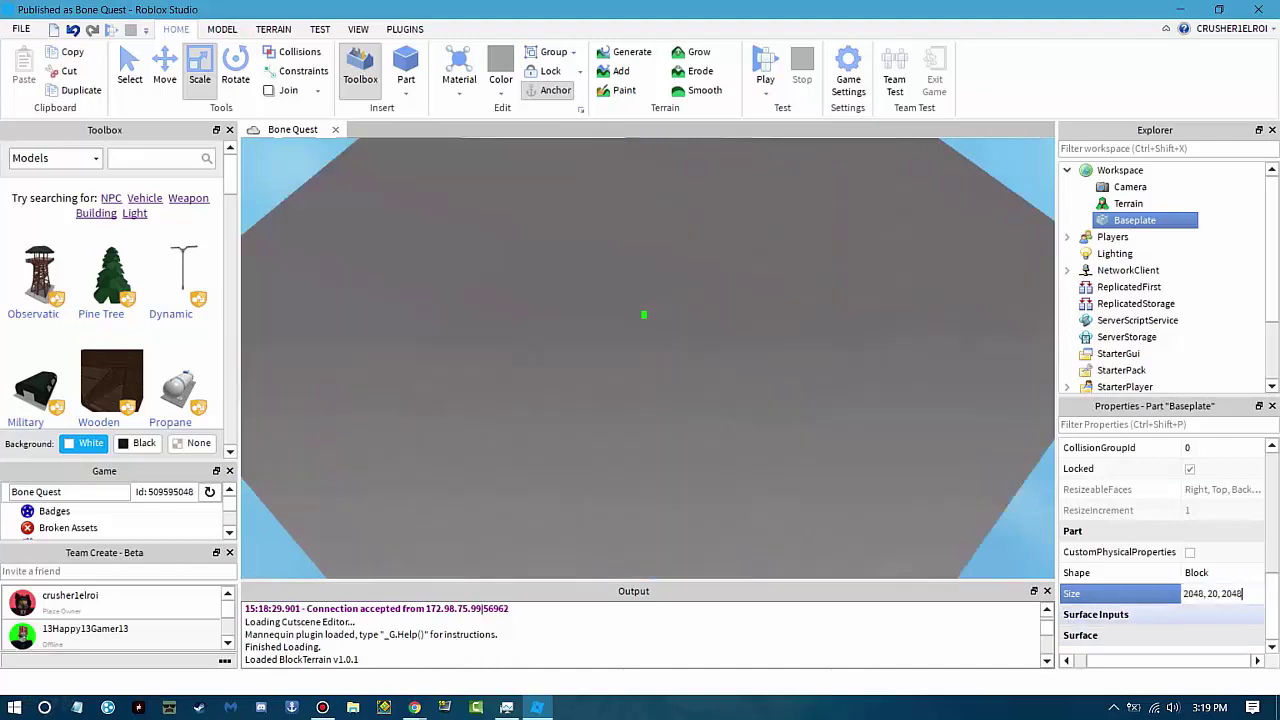
{"action": "scroll", "coordinate": [647, 358], "scroll_direction": "up", "scroll_amount": 5}
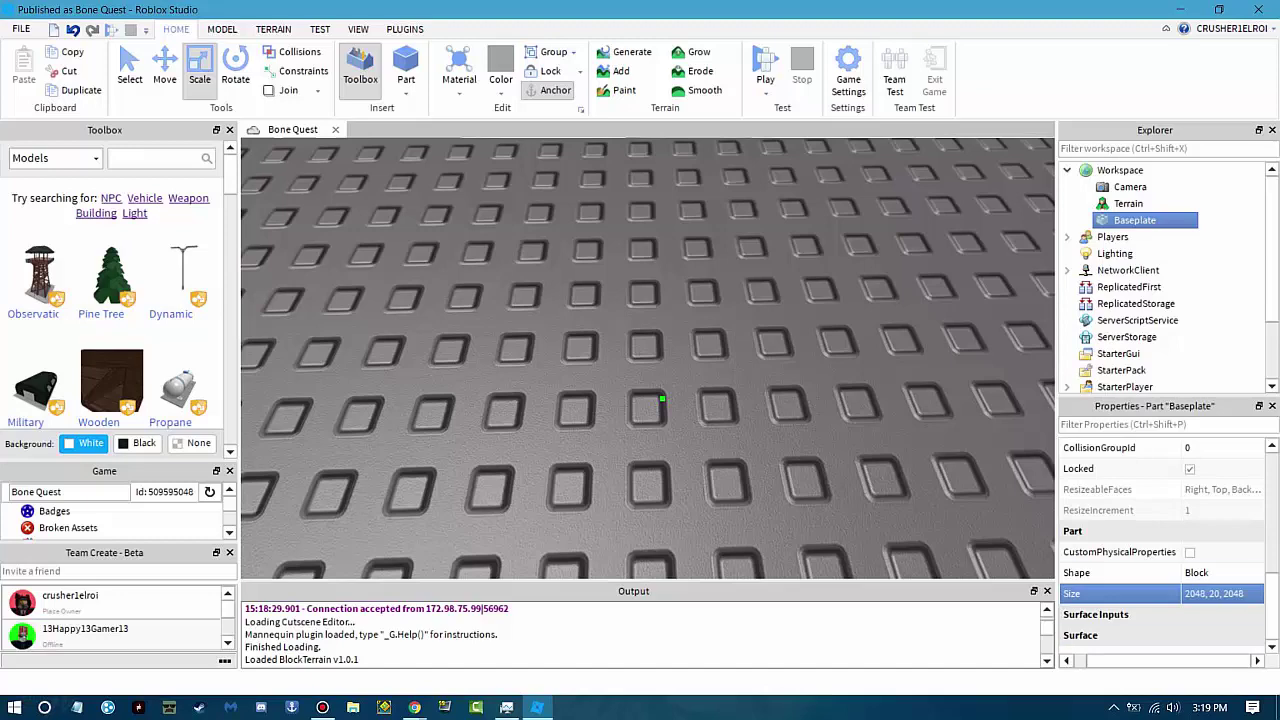
Change the Baseplate's studded top surface to smooth.
{"action": "scroll", "coordinate": [1150, 557], "scroll_direction": "down", "scroll_amount": 5}
{"action": "left_click", "coordinate": [1220, 631]}
{"action": "left_click", "coordinate": [1215, 505]}
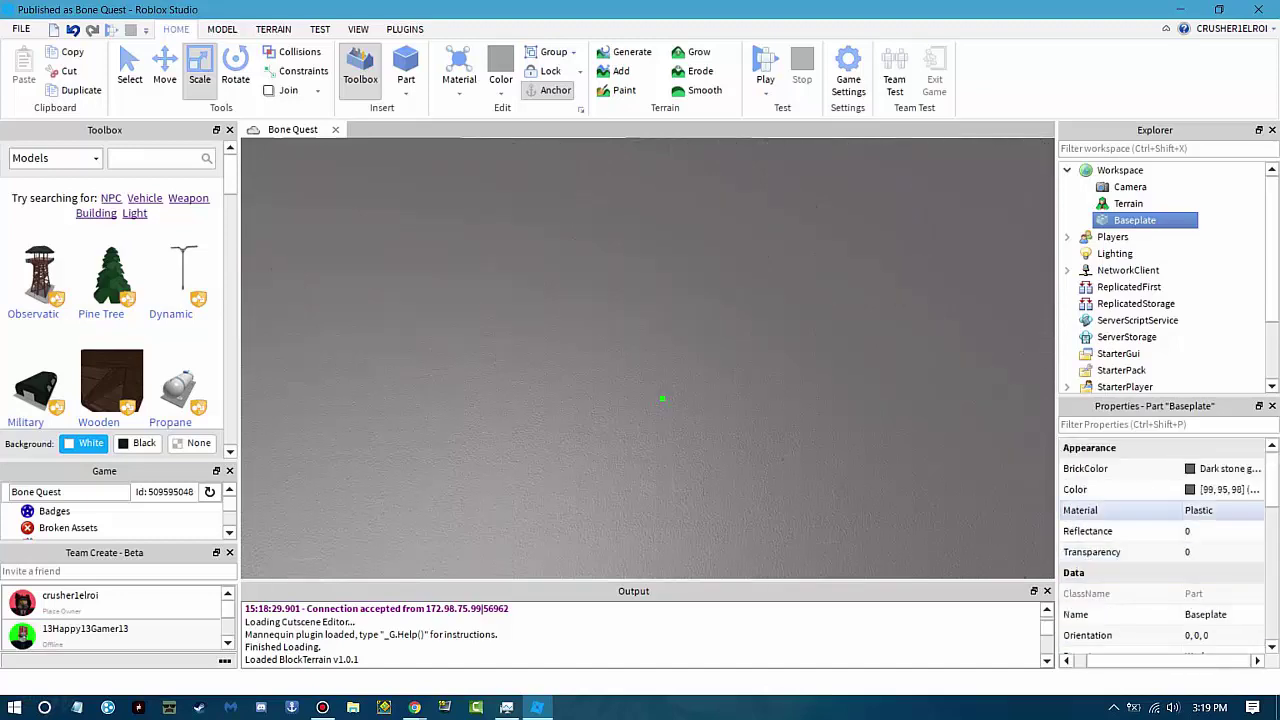
Recolour the Baseplate dark olive green and give it the Grass material.
{"action": "left_click", "coordinate": [1220, 489]}
{"action": "left_click", "coordinate": [1031, 225]}
{"action": "left_click", "coordinate": [1220, 510]}
{"action": "left_click", "coordinate": [1215, 606]}
{"action": "left_click", "coordinate": [650, 360]}
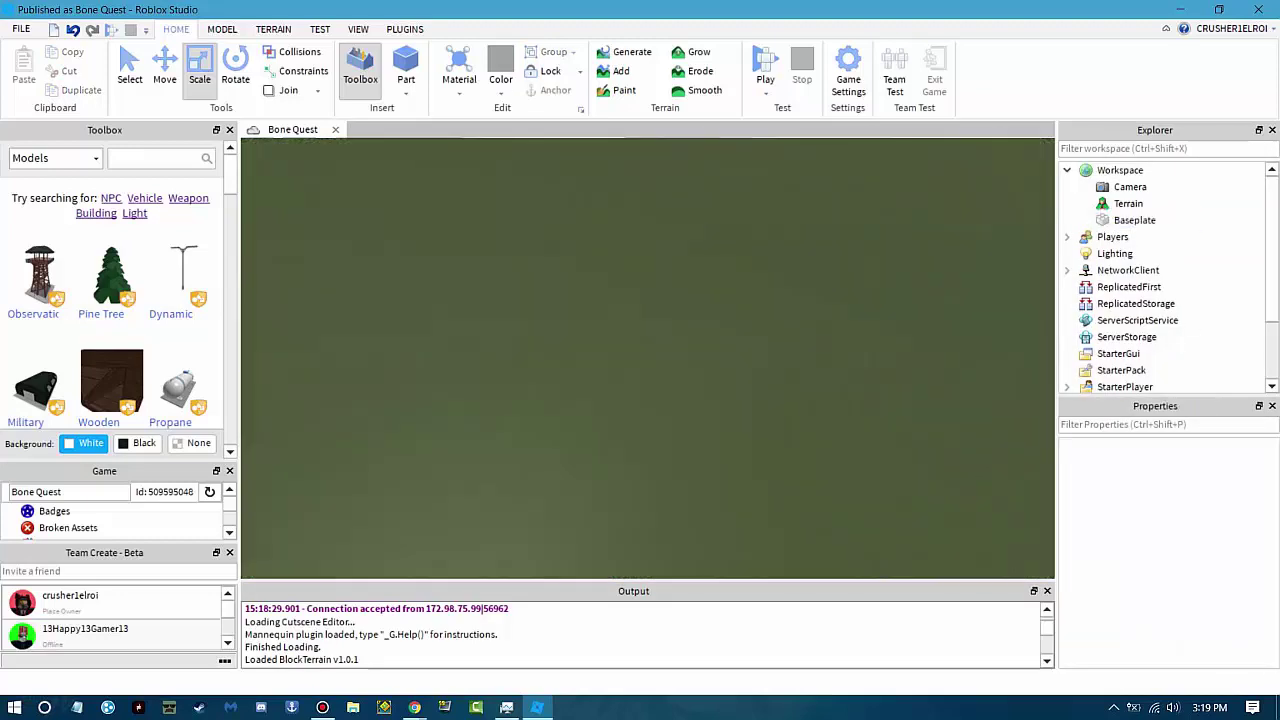
Look over the MedievalMap village model, its houses and the surrounding stone wall.
{"action": "scroll", "coordinate": [647, 358], "scroll_direction": "down", "scroll_amount": 5}
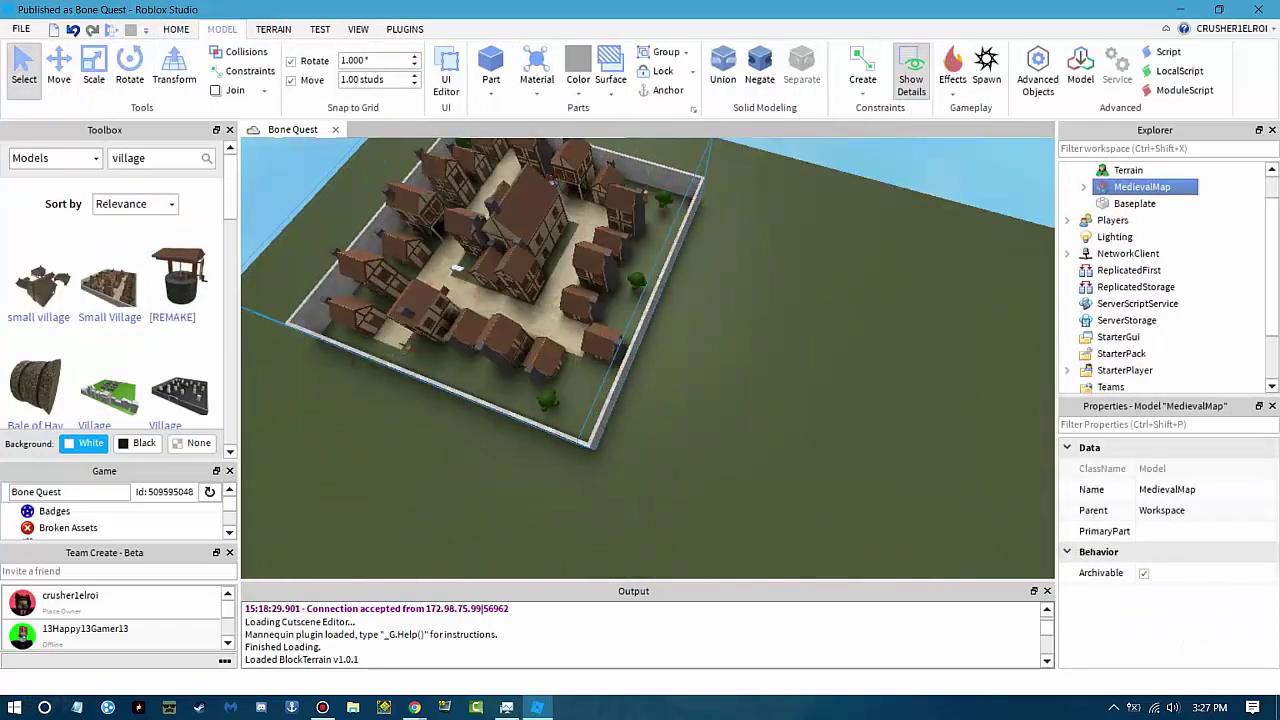
{"action": "right_click_drag", "start_coordinate": [650, 360], "coordinate": [580, 370]}
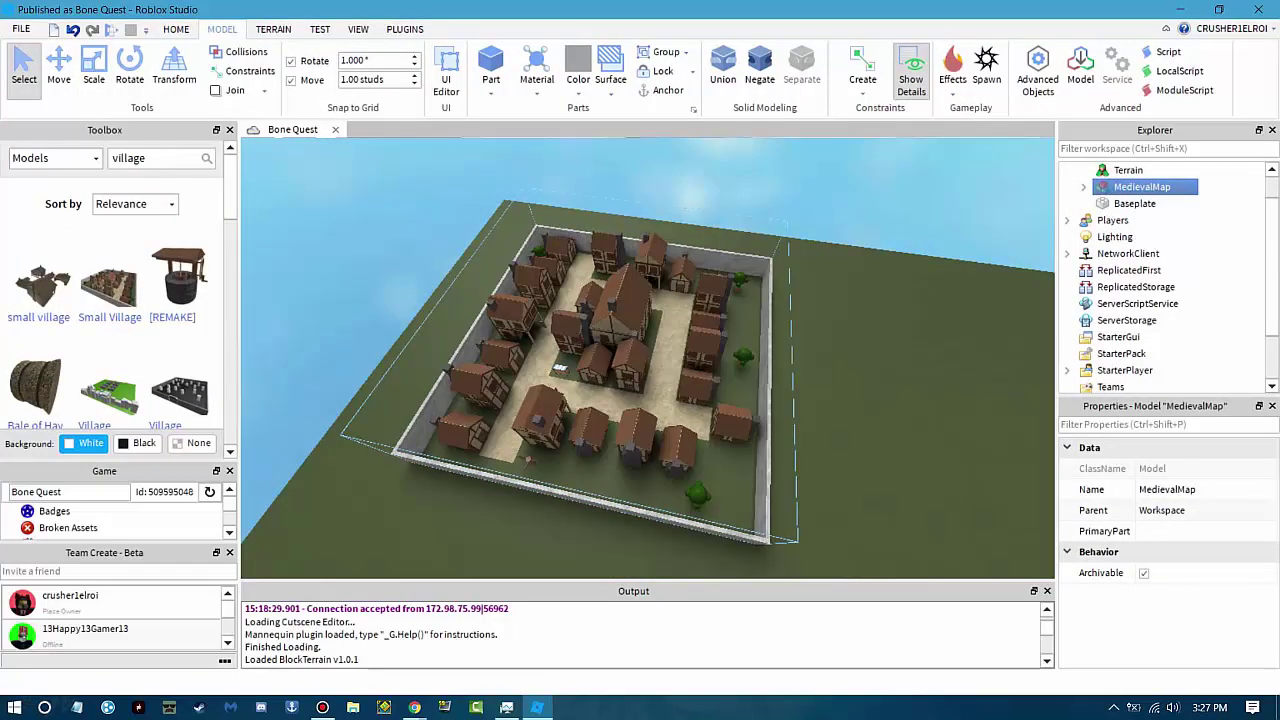
{"action": "scroll", "coordinate": [648, 358], "scroll_direction": "up", "scroll_amount": 10}
{"action": "scroll", "coordinate": [648, 358], "scroll_direction": "down", "scroll_amount": 3}
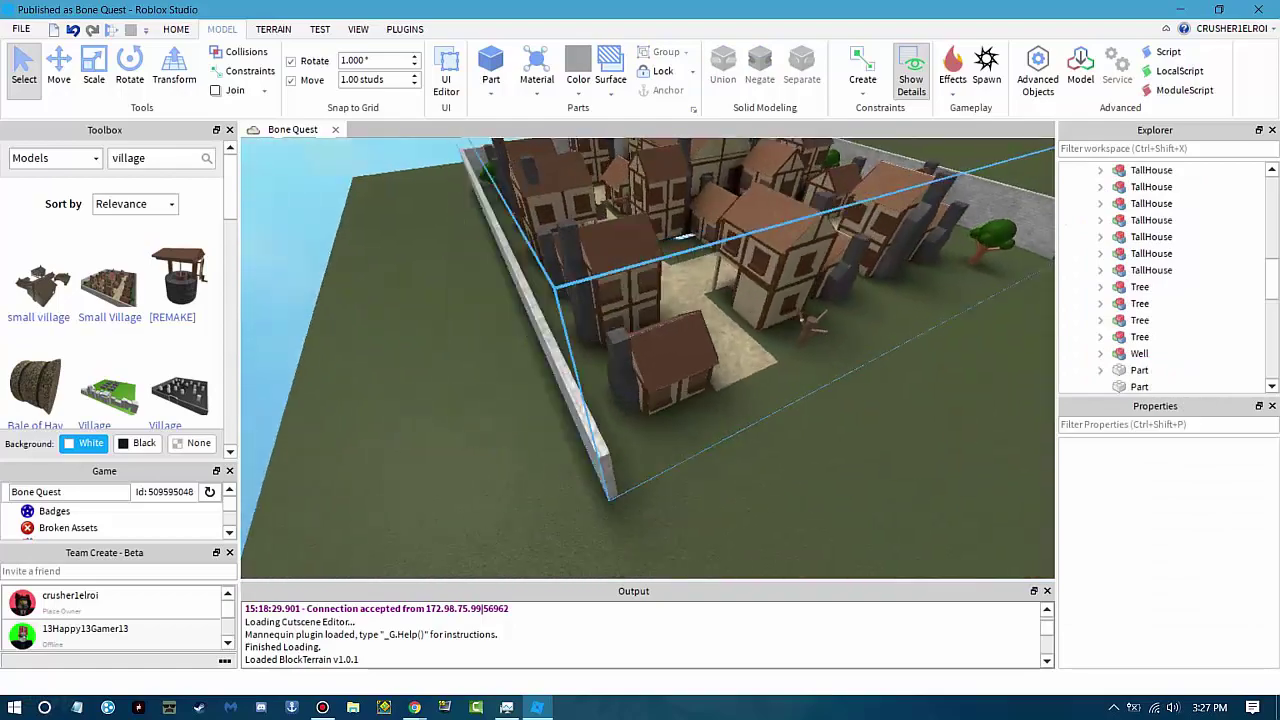
{"action": "scroll", "coordinate": [648, 358], "scroll_direction": "up", "scroll_amount": 10}
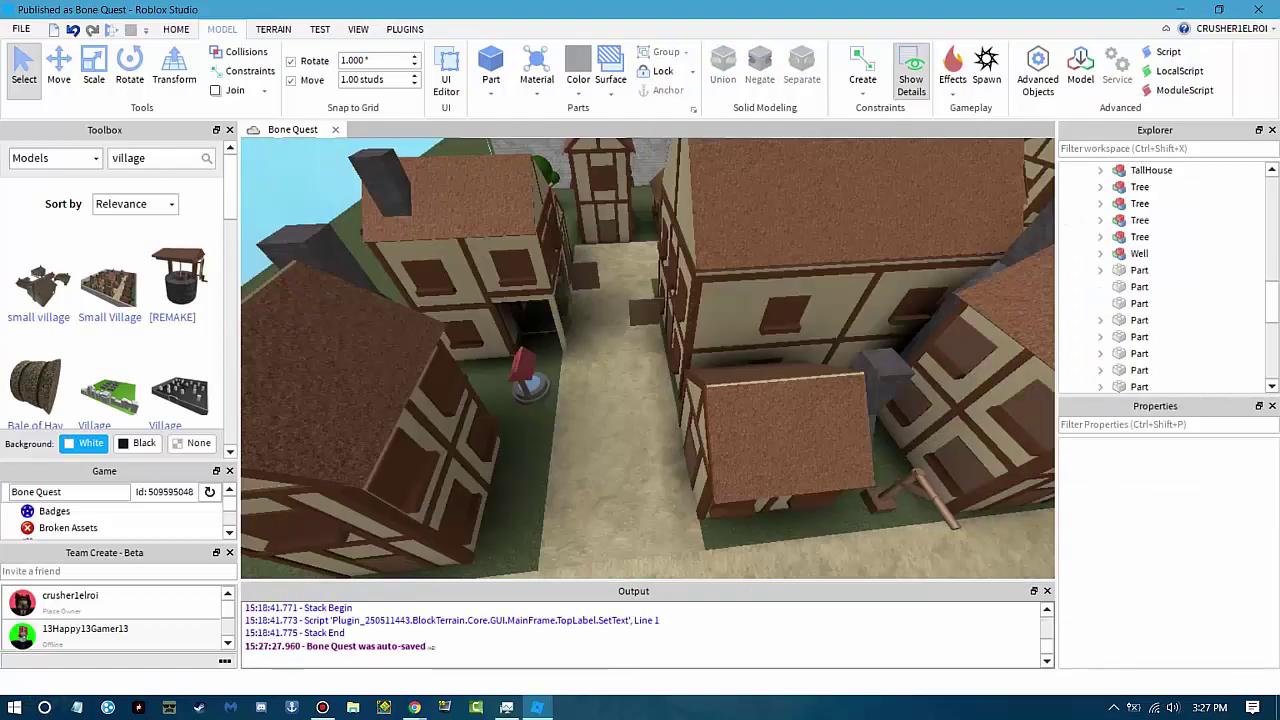
{"action": "scroll", "coordinate": [648, 358], "scroll_direction": "down", "scroll_amount": 5}
Shorten the front section of the village's stone wall to open a gateway in line with the sand-coloured path.
{"action": "left_click", "coordinate": [1139, 370]}
{"action": "key", "text": "f"}
{"action": "key", "text": "ctrl+3"}
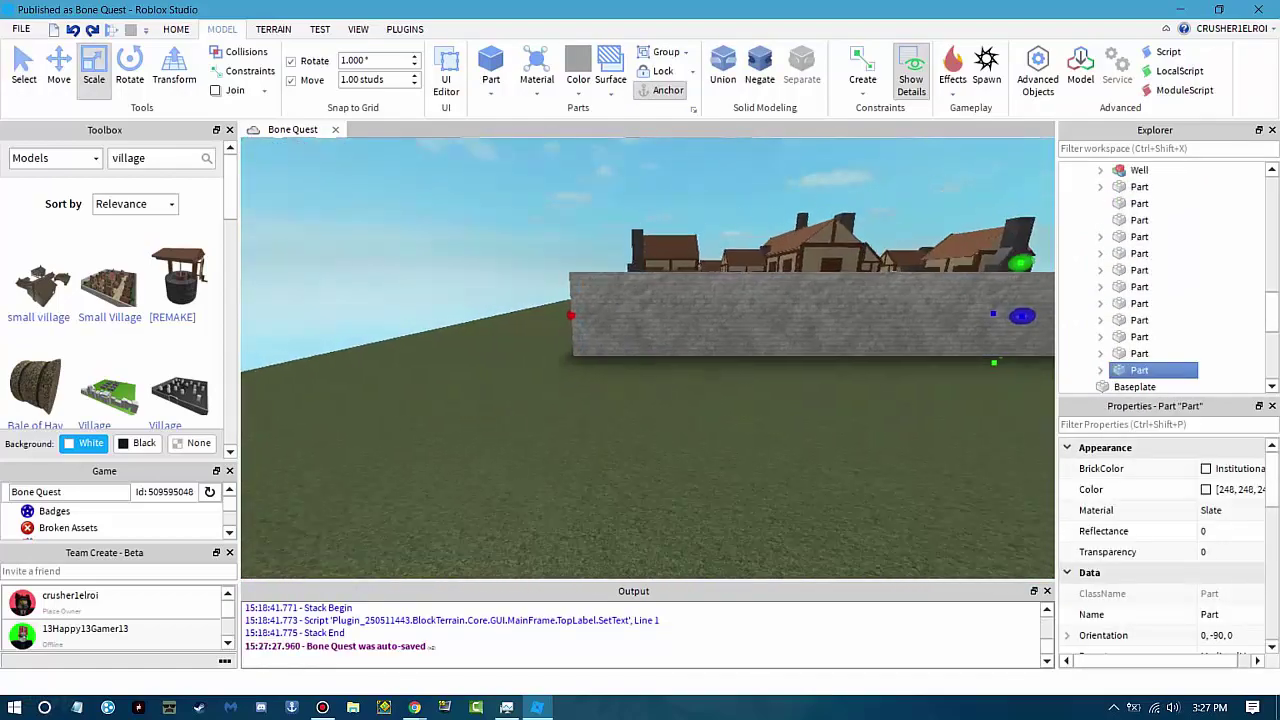
{"action": "key", "text": "ctrl+2"}
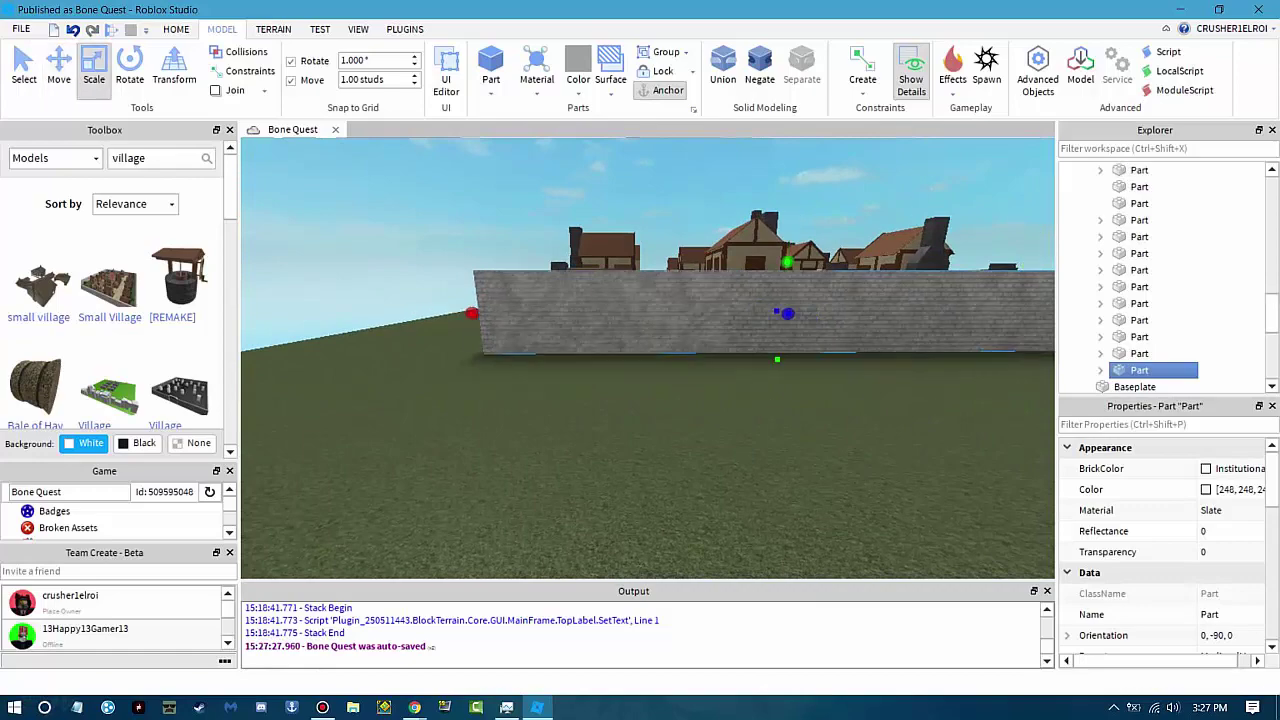
{"action": "scroll", "coordinate": [648, 358], "scroll_direction": "up", "scroll_amount": 10}
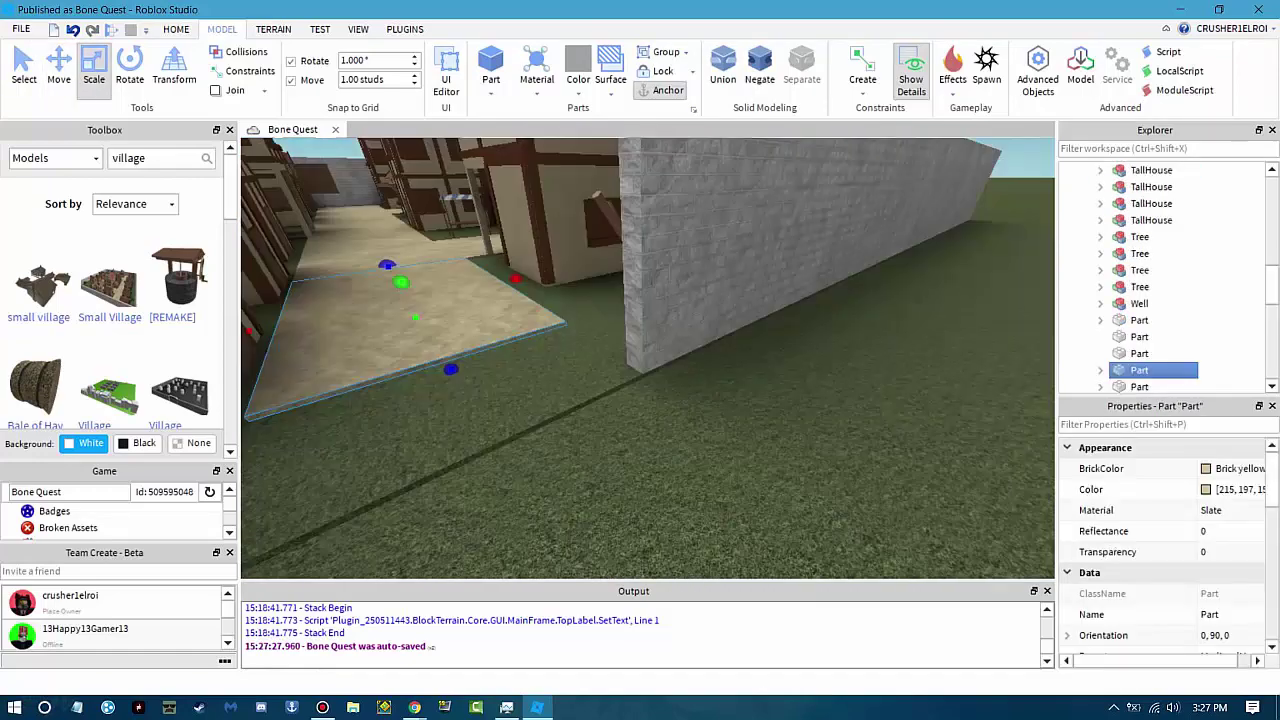
Extend the sand-coloured path part outward so it reaches the wall line at the gateway.
{"action": "key", "text": "s"}
{"action": "key", "text": "q"}
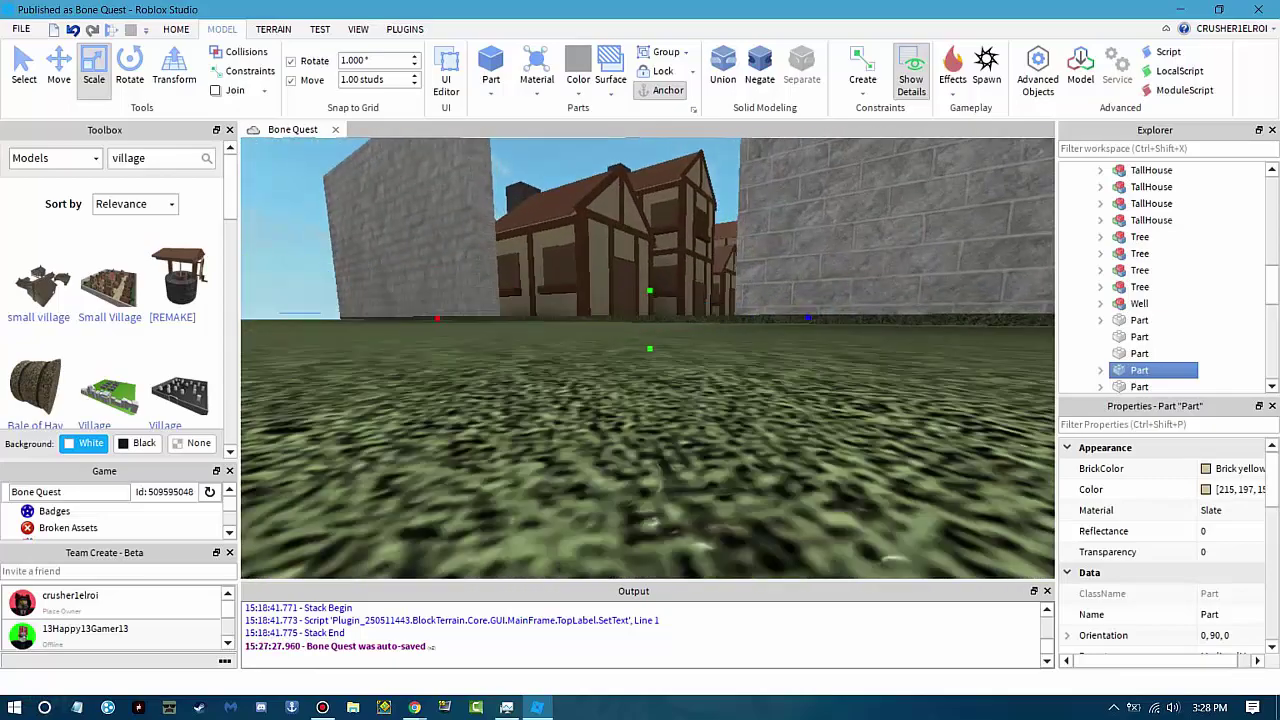
{"action": "key", "text": "e"}
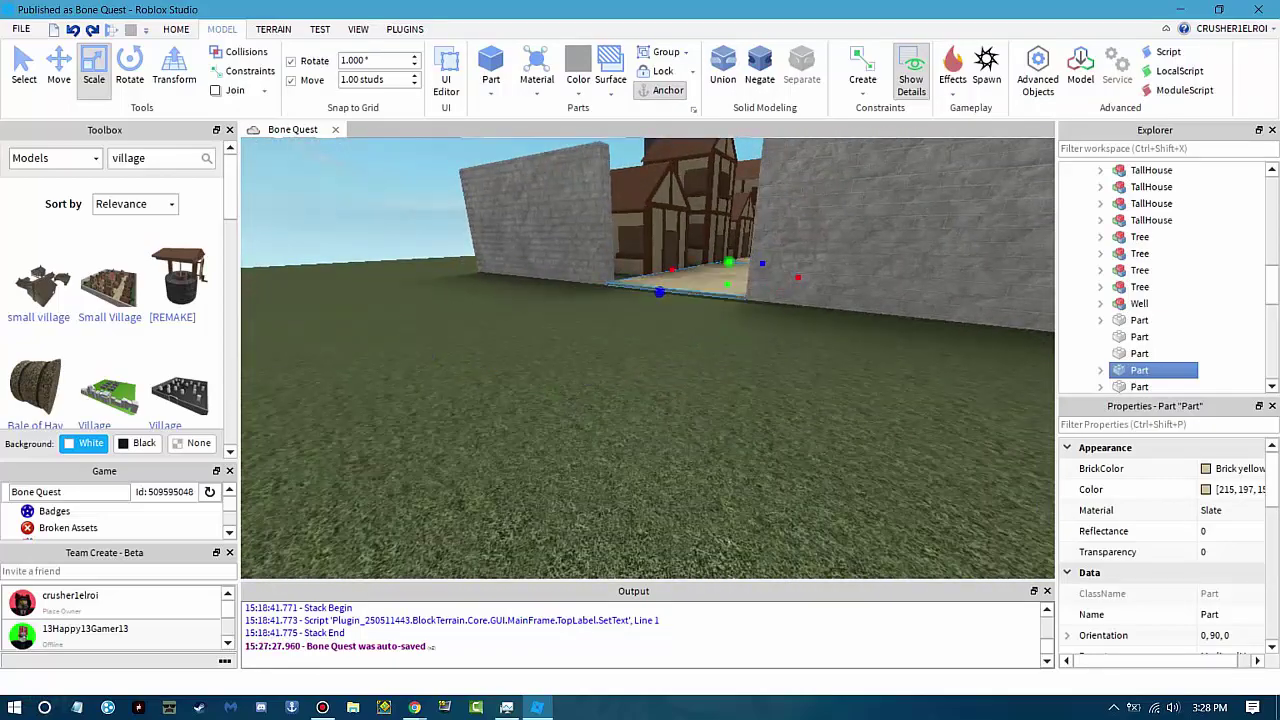
Examine the village streets and houses at ground level, from the gateway inward.
{"action": "key", "text": "w"}
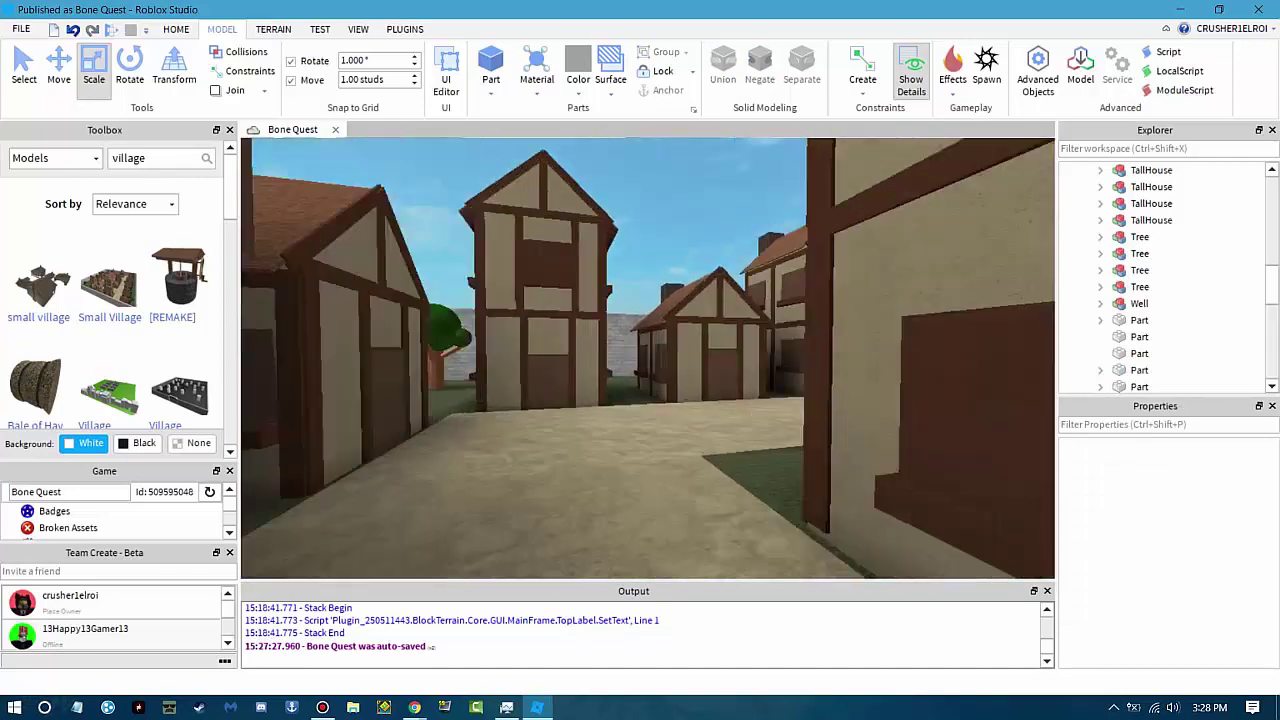
{"action": "key", "text": "w"}
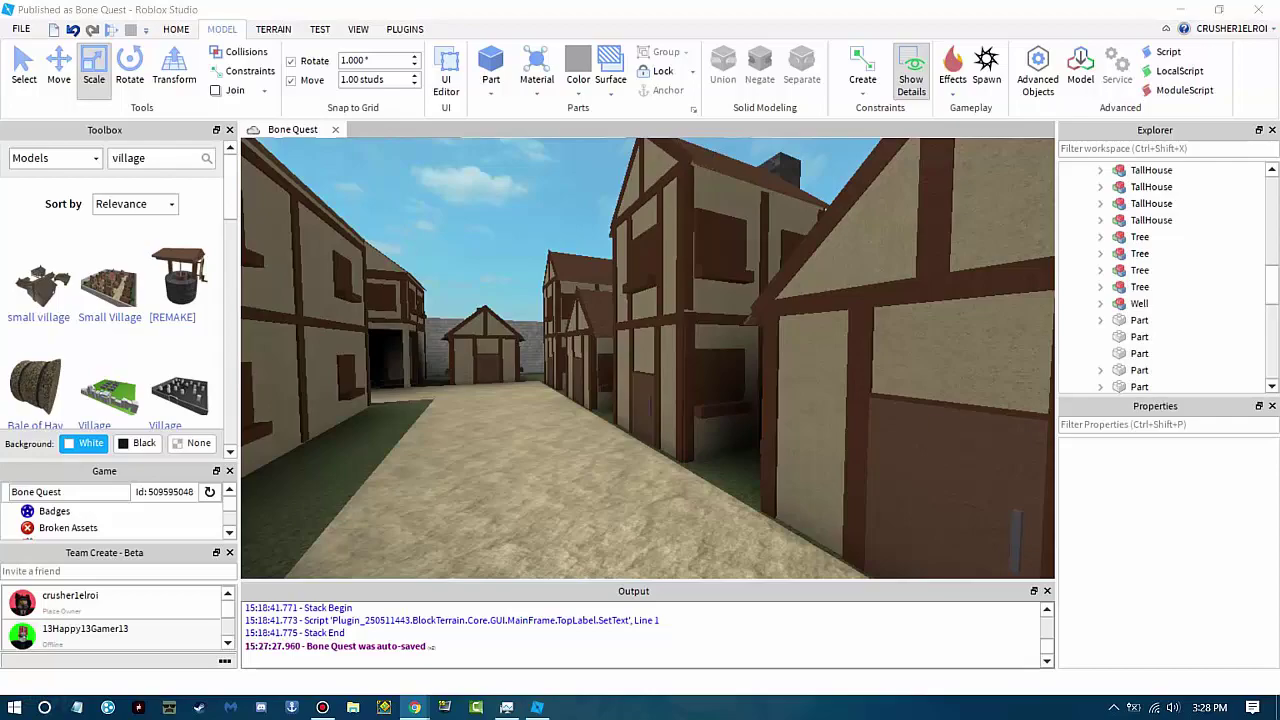
{"action": "key", "text": "w"}
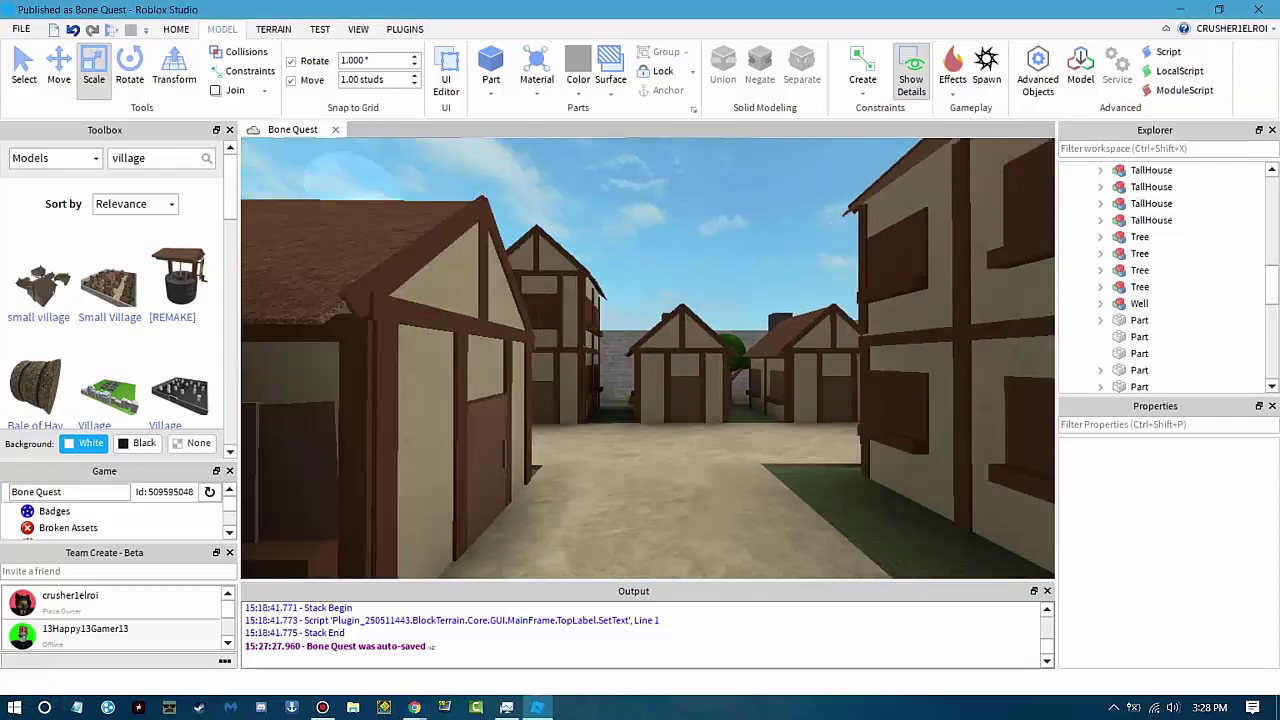
{"action": "key", "text": "s"}
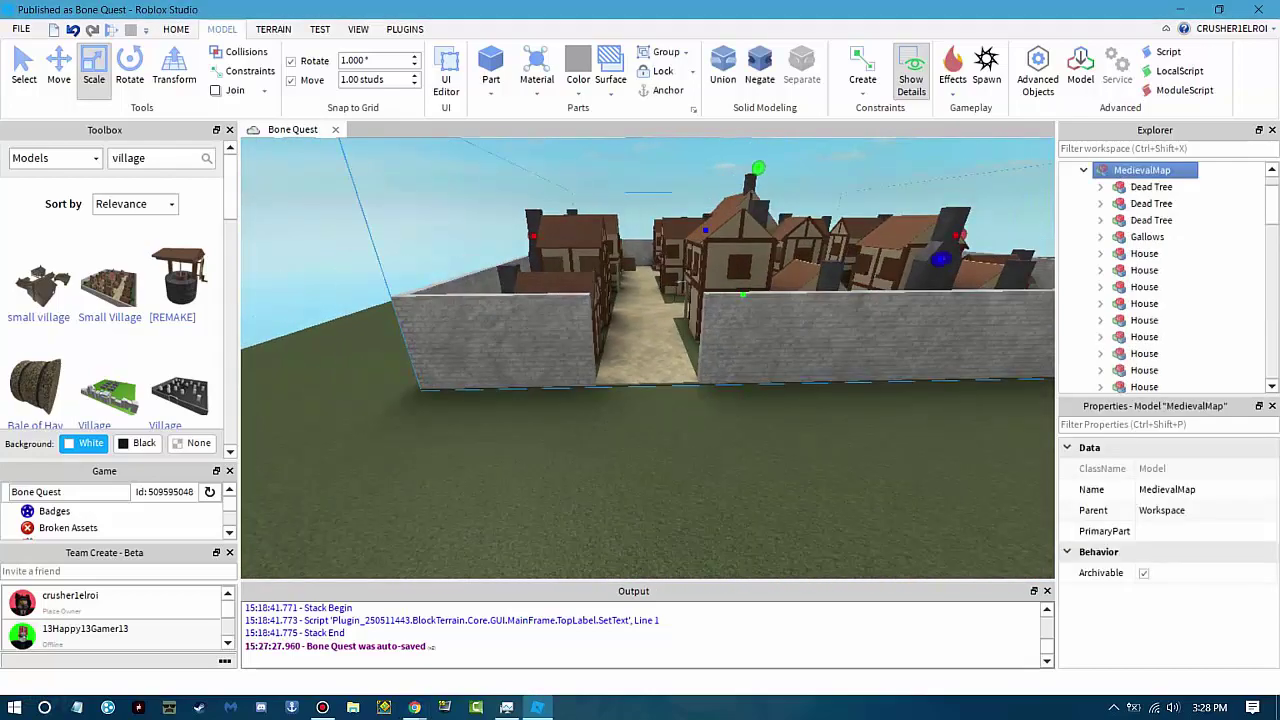
Span the gateway with a slate wall section and raise its lower edge to form a lintel above the path.
{"action": "left_click", "coordinate": [497, 340]}
{"action": "key", "text": "ctrl+3"}
{"action": "key", "text": "w"}
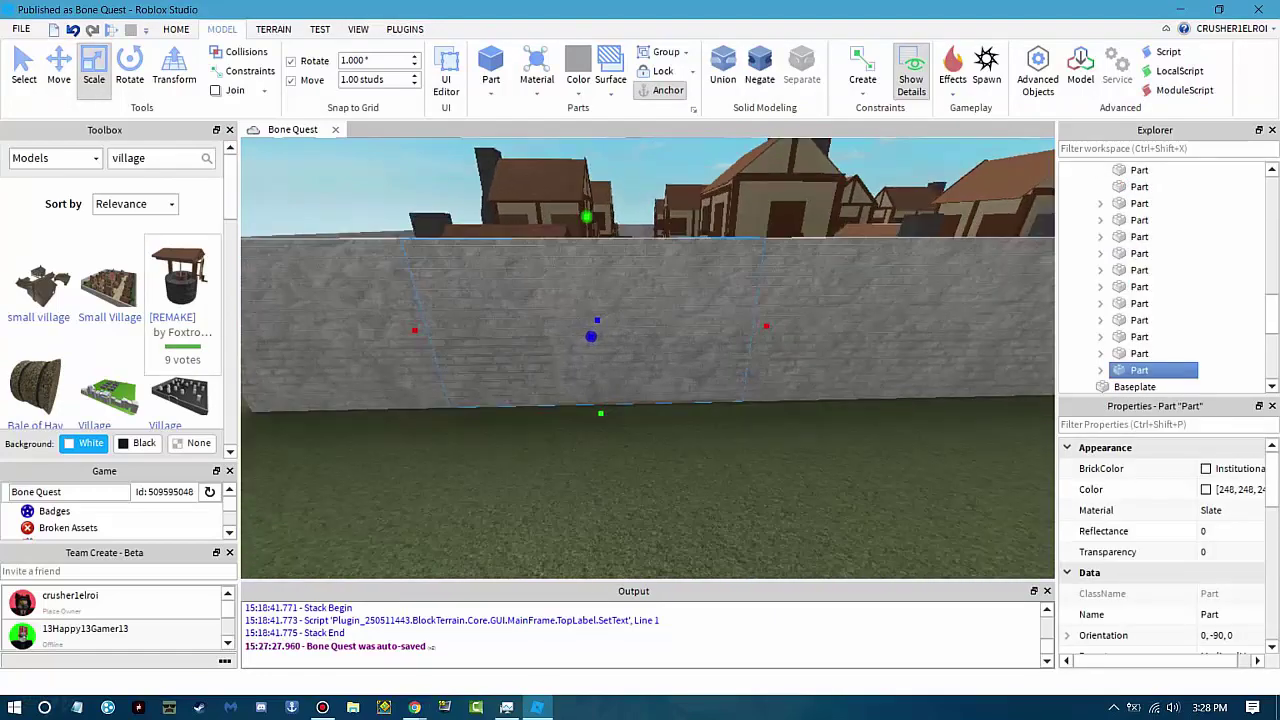
{"action": "left_click_drag", "start_coordinate": [643, 412], "coordinate": [643, 262]}
{"action": "key", "text": "w"}
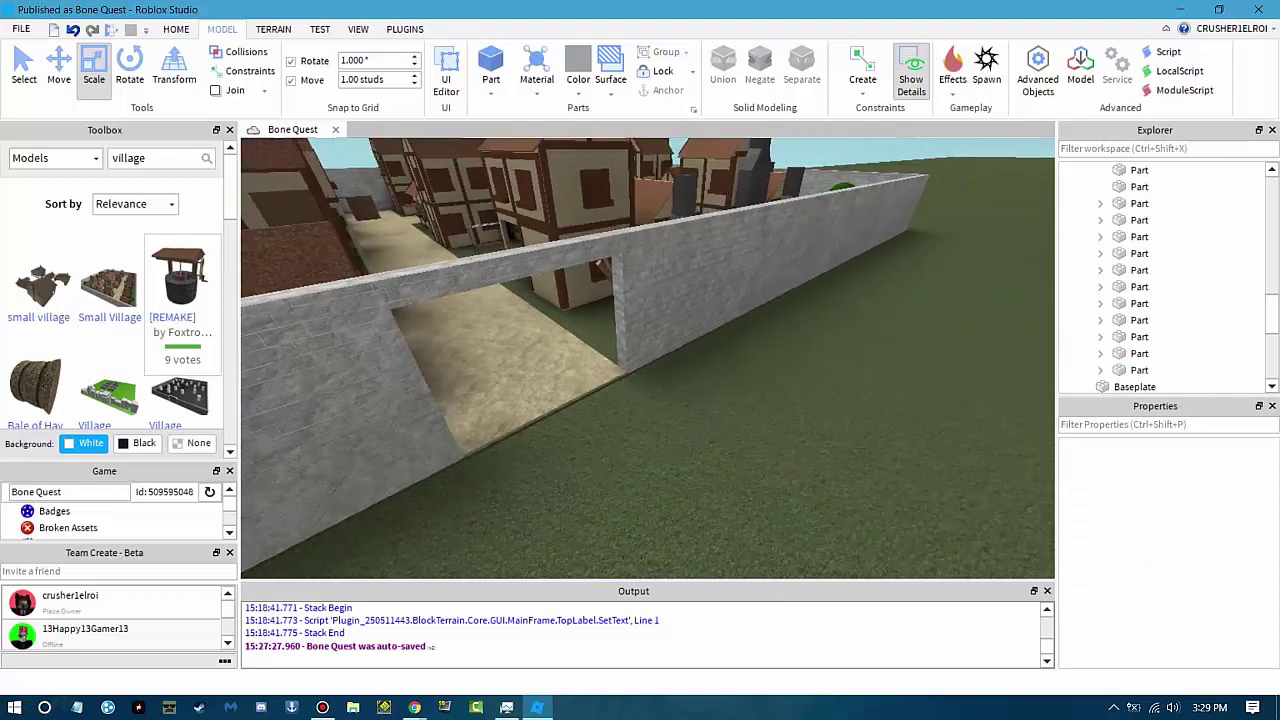
Try placing a block part in the upper corner of the gateway.
{"action": "key", "text": "ctrl+1"}
{"action": "left_click", "coordinate": [663, 477]}
{"action": "key", "text": "f"}
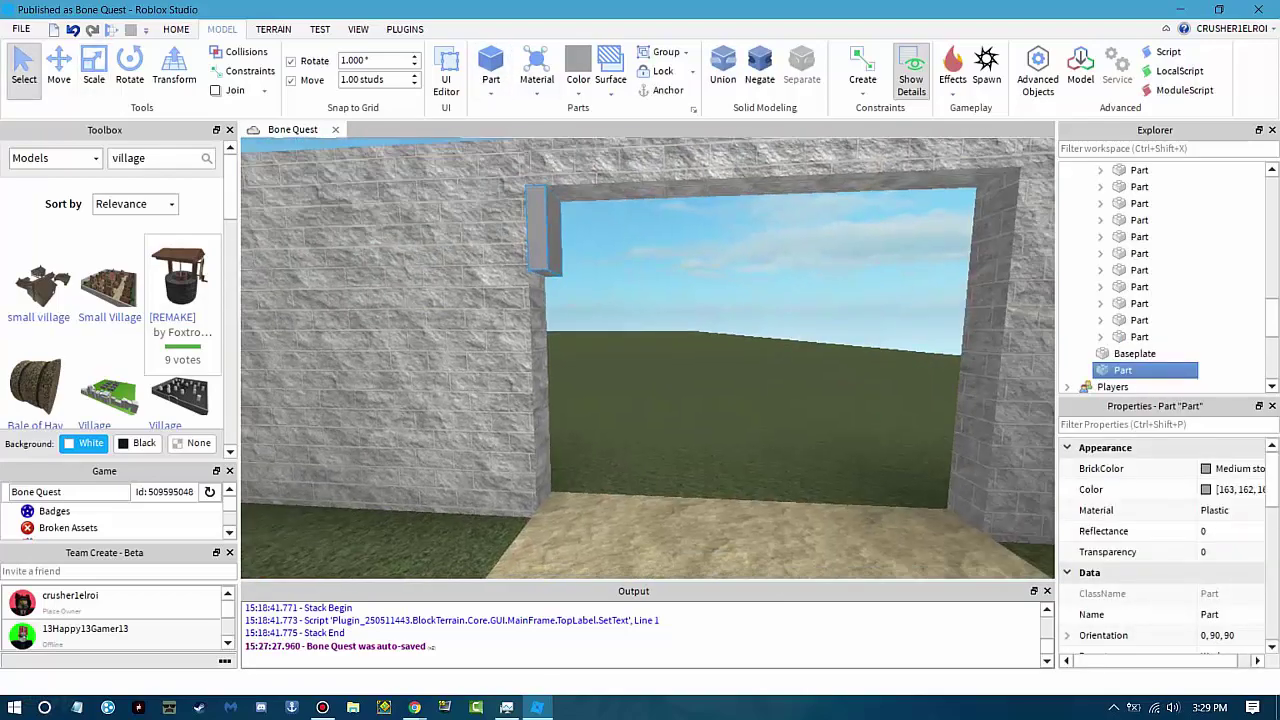
Insert a wedge part near the gateway and rotate it for use as a corner brace.
{"action": "left_click", "coordinate": [490, 94]}
{"action": "left_click", "coordinate": [520, 143]}
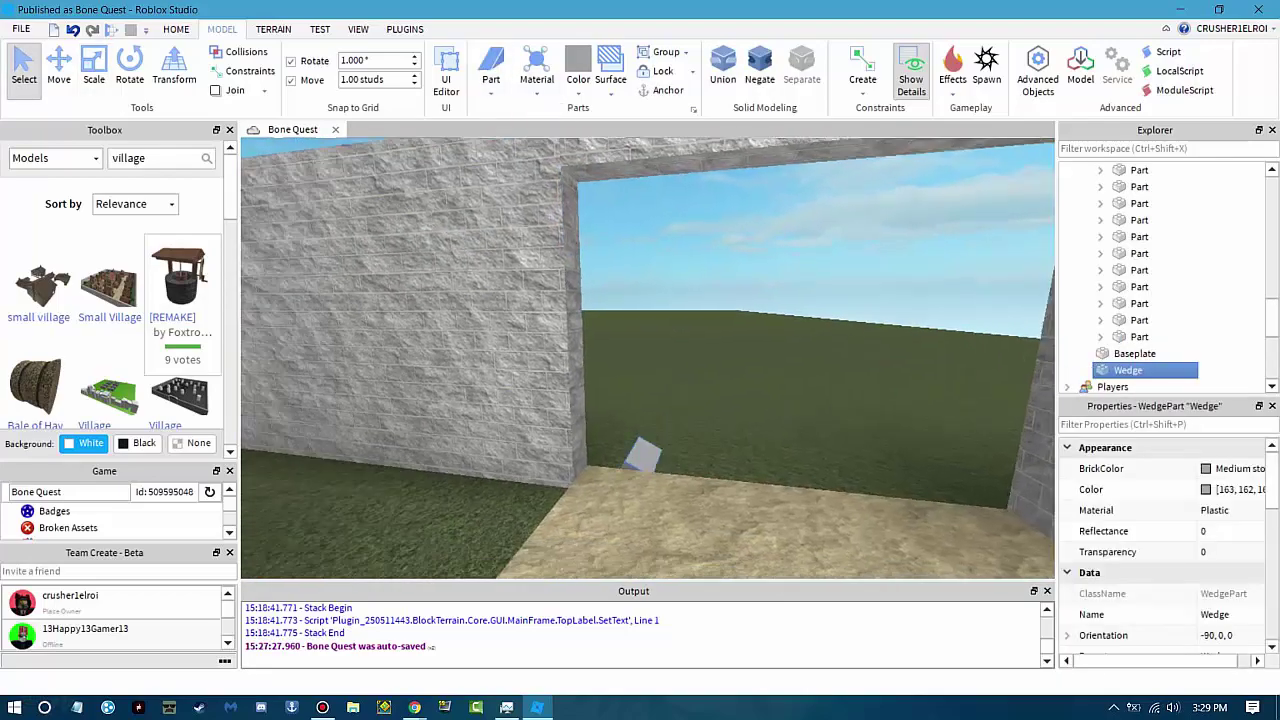
{"action": "key", "text": "ctrl+r"}
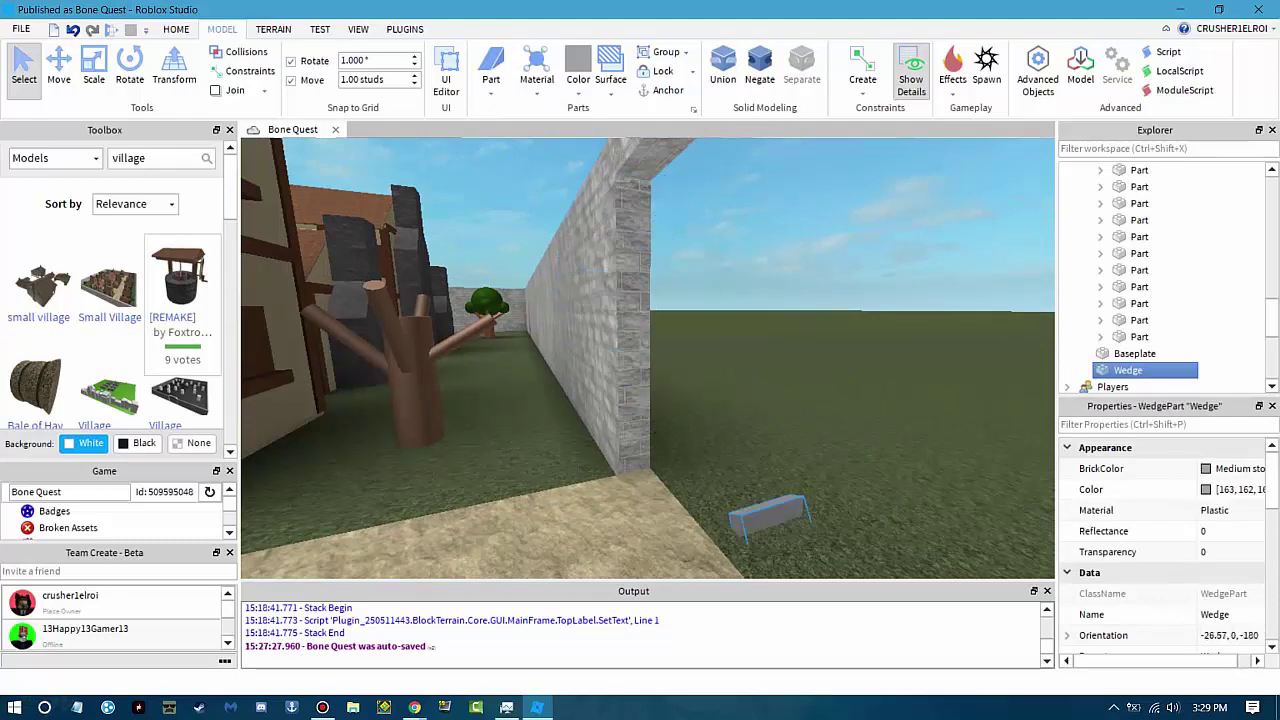
{"action": "key", "text": "ctrl+r"}
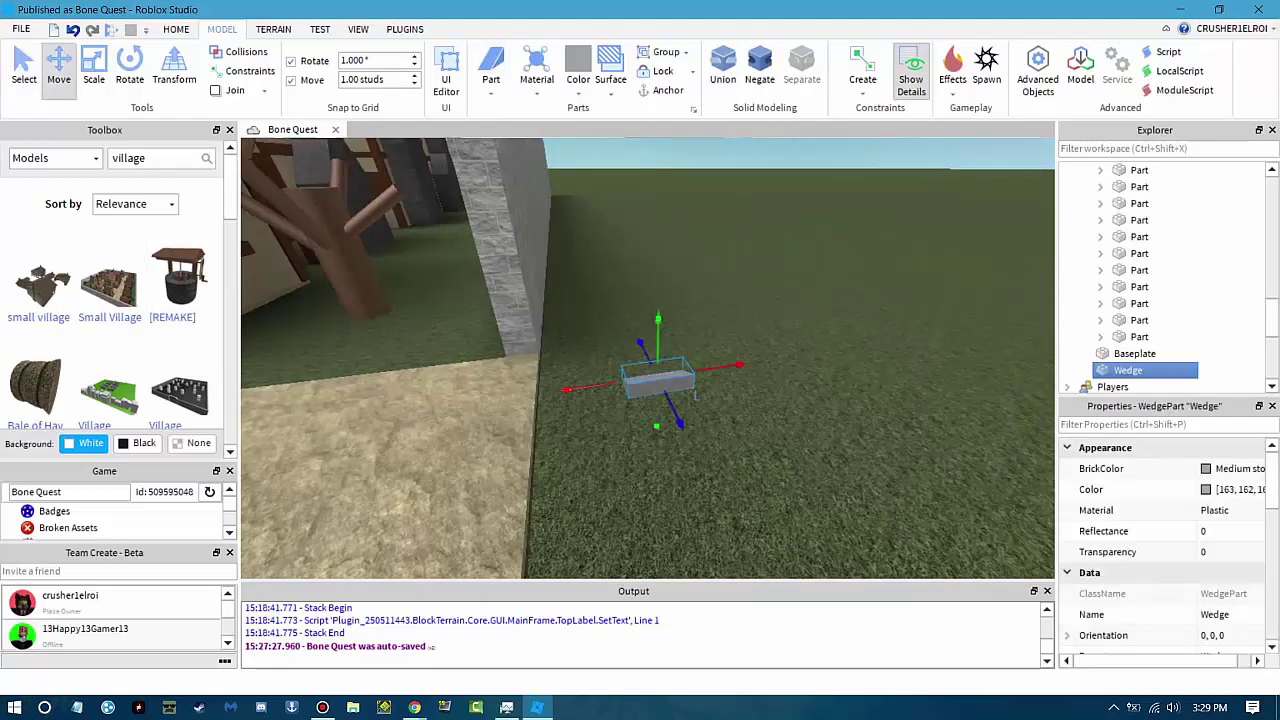
Anchor the wedge in the gateway's upper corner and stretch it downward into a tall, steep brace.
{"action": "left_click", "coordinate": [176, 29]}
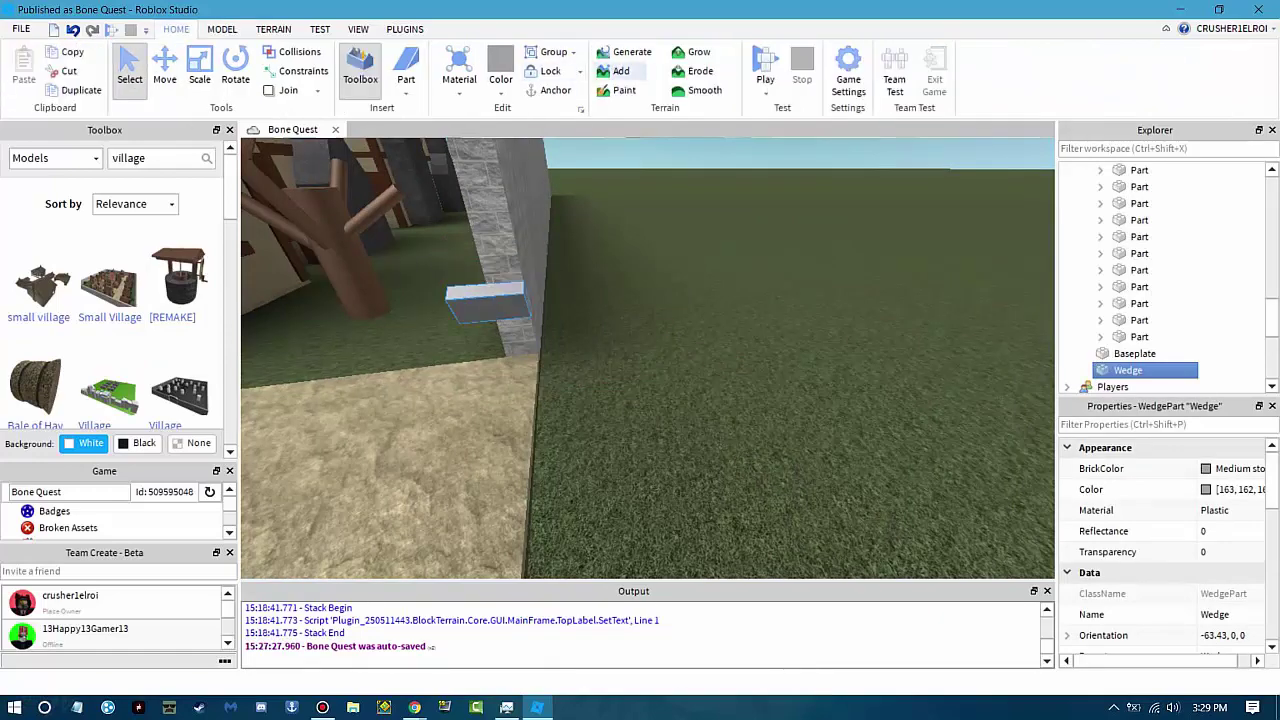
{"action": "right_click_drag", "start_coordinate": [650, 360], "coordinate": [600, 330]}
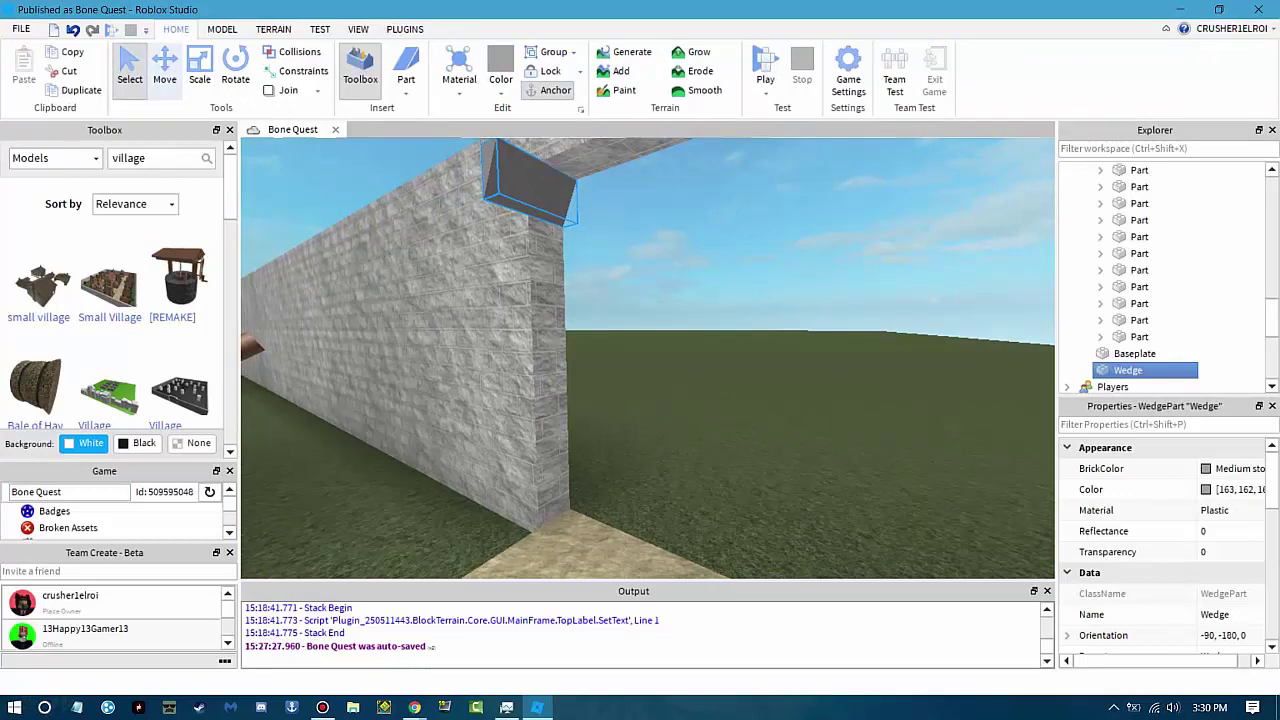
{"action": "key", "text": "ctrl+3"}
{"action": "left_click_drag", "start_coordinate": [554, 263], "coordinate": [554, 340]}
{"action": "right_click_drag", "start_coordinate": [554, 340], "coordinate": [640, 345]}
Duplicate the wedge and shift the copy sideways into the gateway opening beside the original.
{"action": "key", "text": "ctrl+d"}
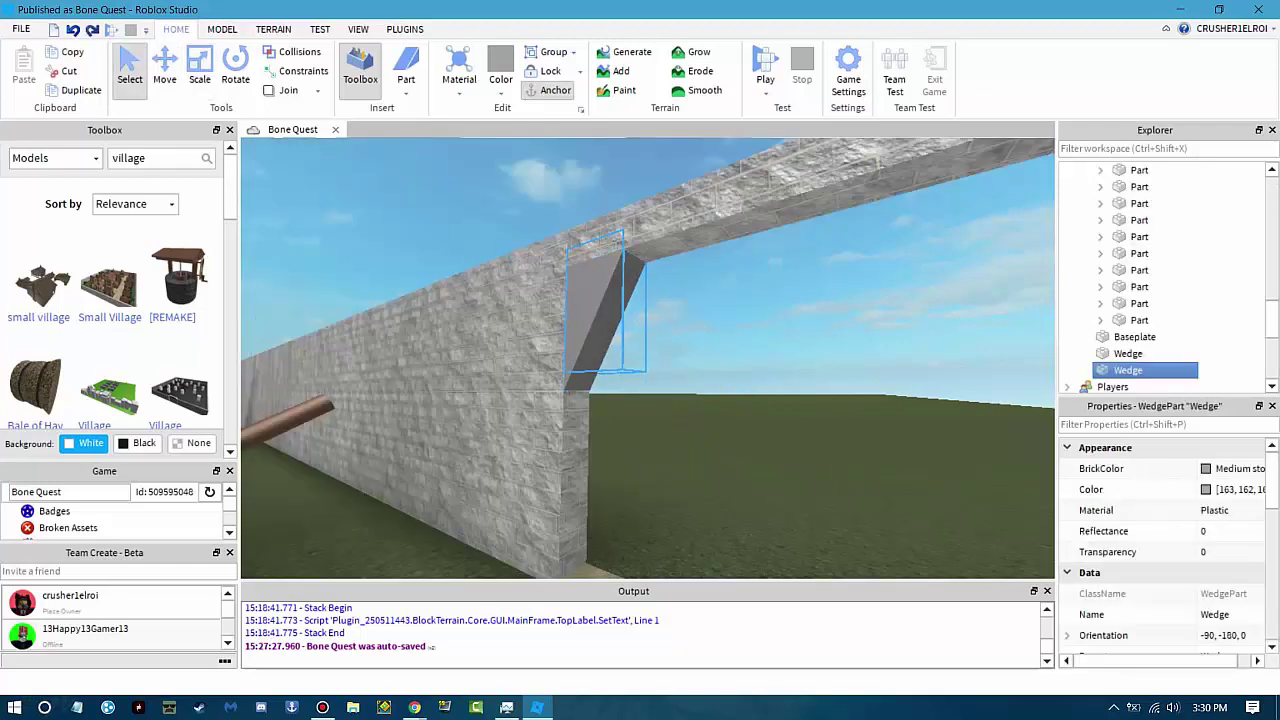
{"action": "key", "text": "f"}
{"action": "key", "text": "ctrl+2"}
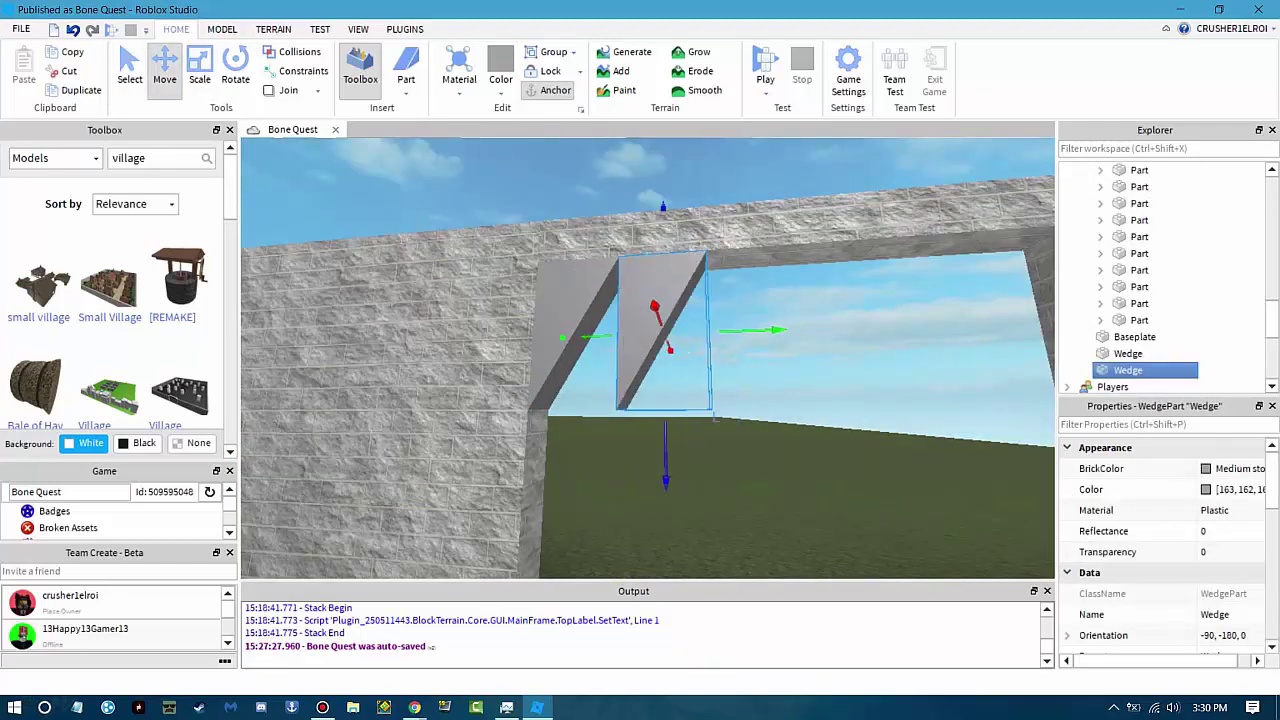
Rotate the copied wedge and fit it under the lintel as a shallow slope continuing the arch.
{"action": "key", "text": "ctrl+4"}
{"action": "key", "text": "ctrl+t"}
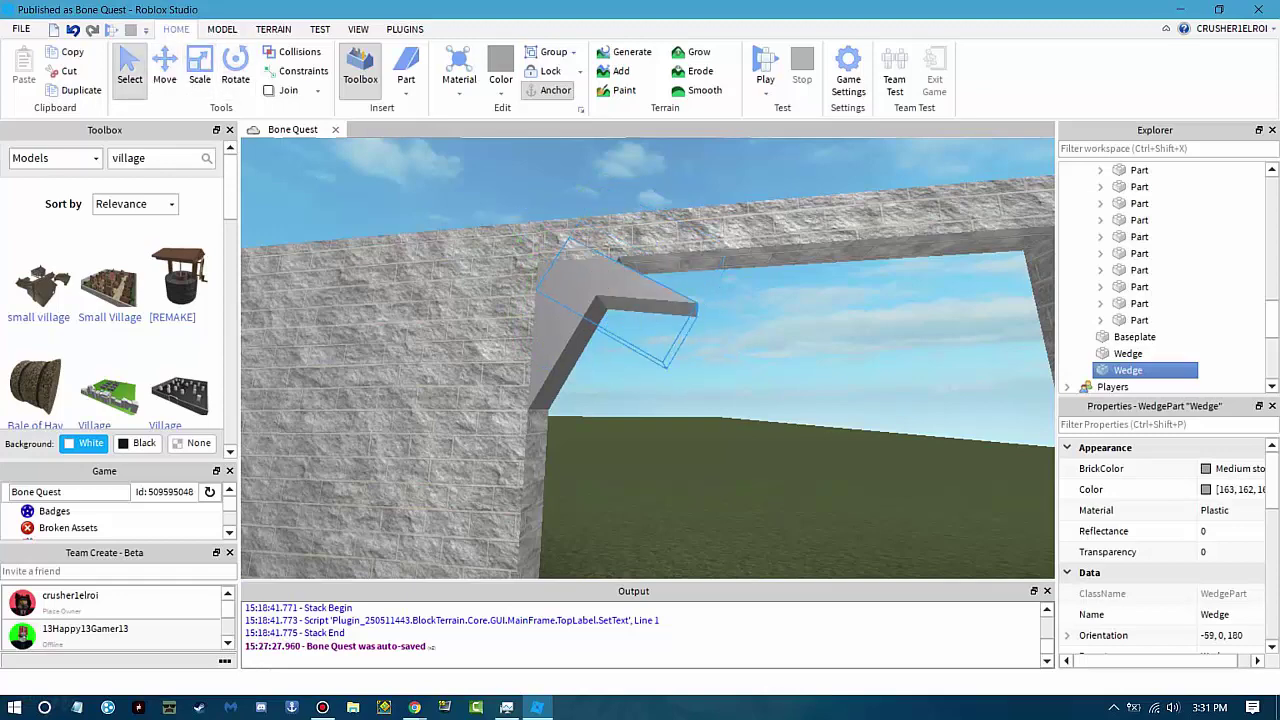
{"action": "key", "text": "ctrl+4"}
{"action": "left_click_drag", "start_coordinate": [604, 429], "coordinate": [583, 425]}
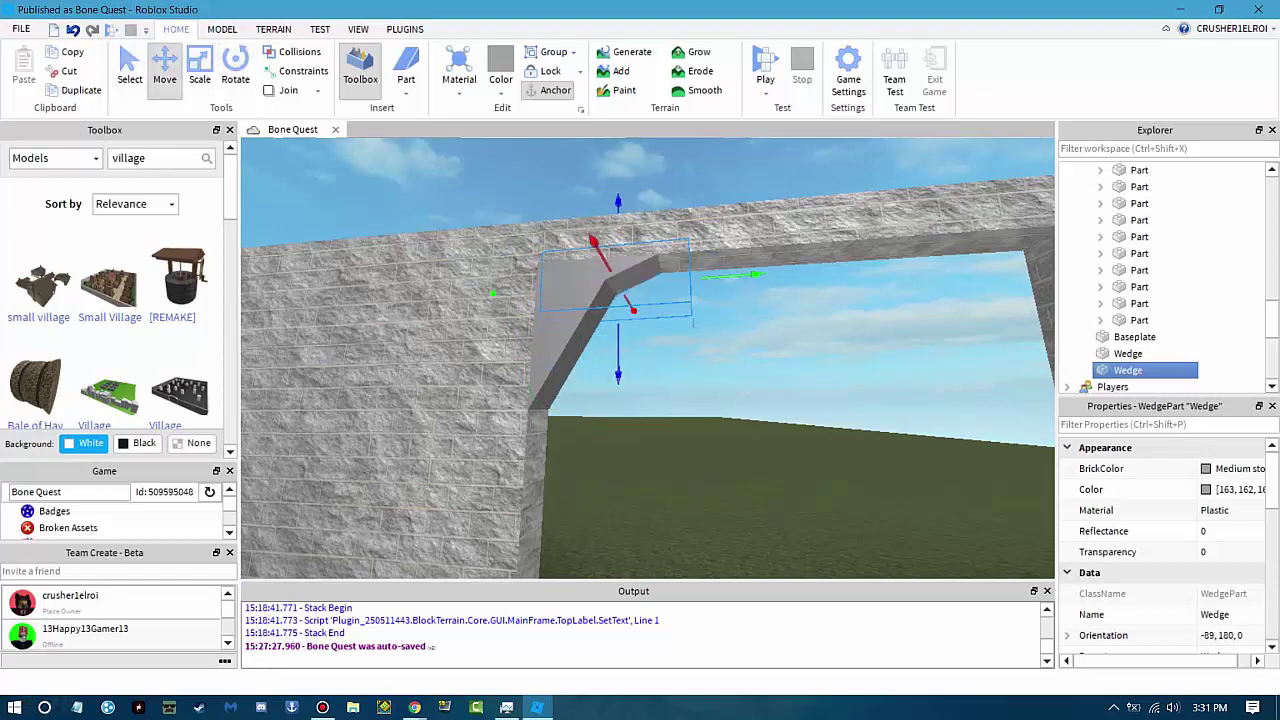
Set both arch wedges' material to Brick and their colour to Institutional white.
{"action": "scroll", "coordinate": [648, 358], "scroll_direction": "down", "scroll_amount": 2}
{"action": "left_click", "coordinate": [1153, 353], "text": "ctrl"}
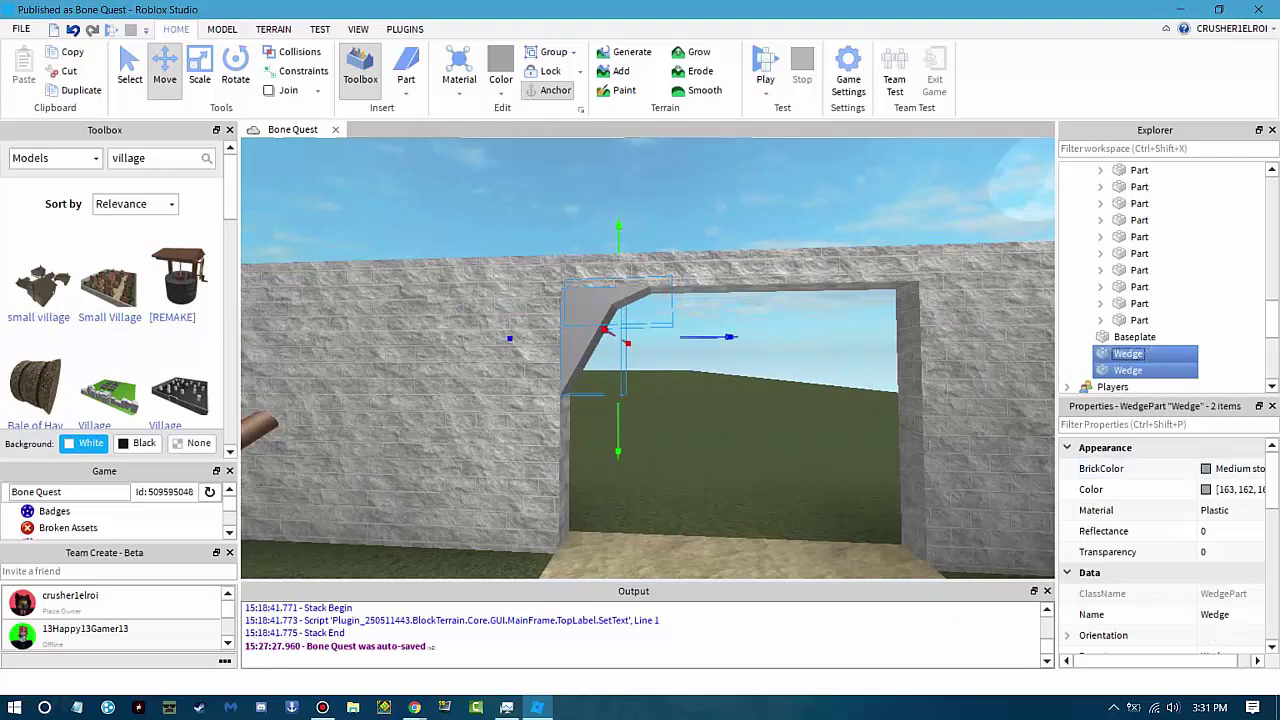
{"action": "left_click", "coordinate": [740, 268]}
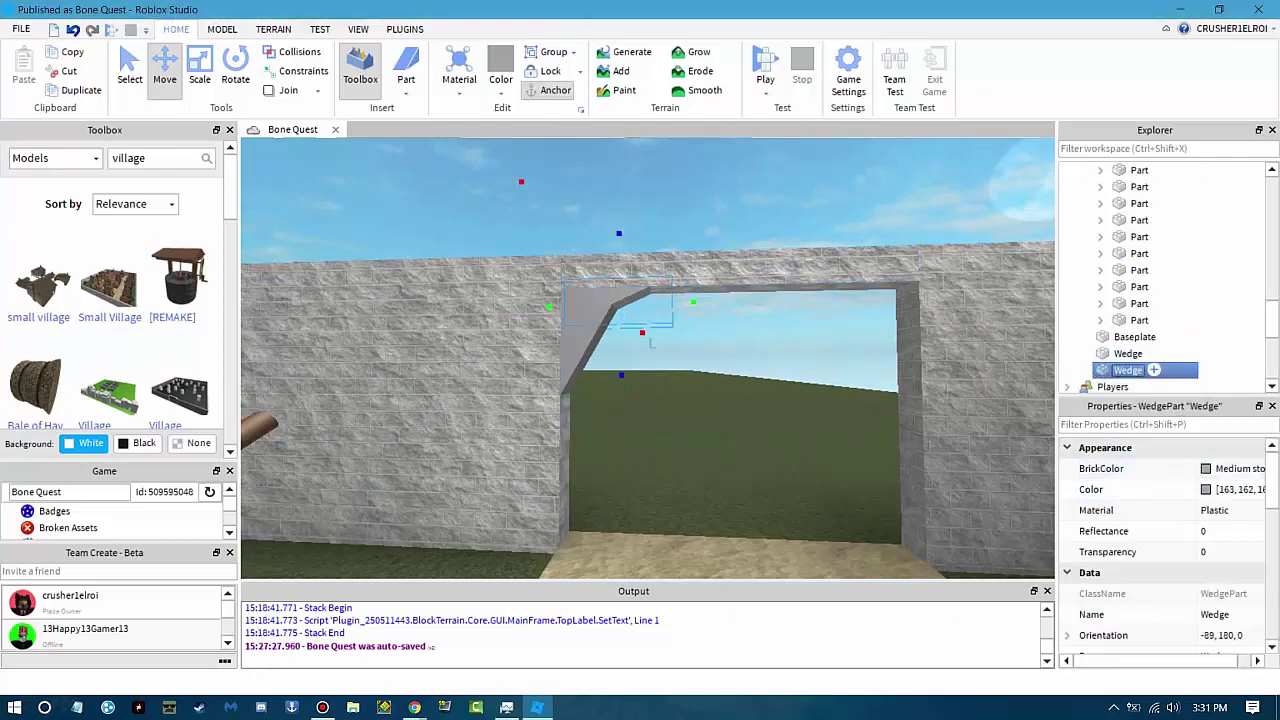
{"action": "left_click", "coordinate": [1220, 510]}
{"action": "left_click", "coordinate": [1210, 527]}
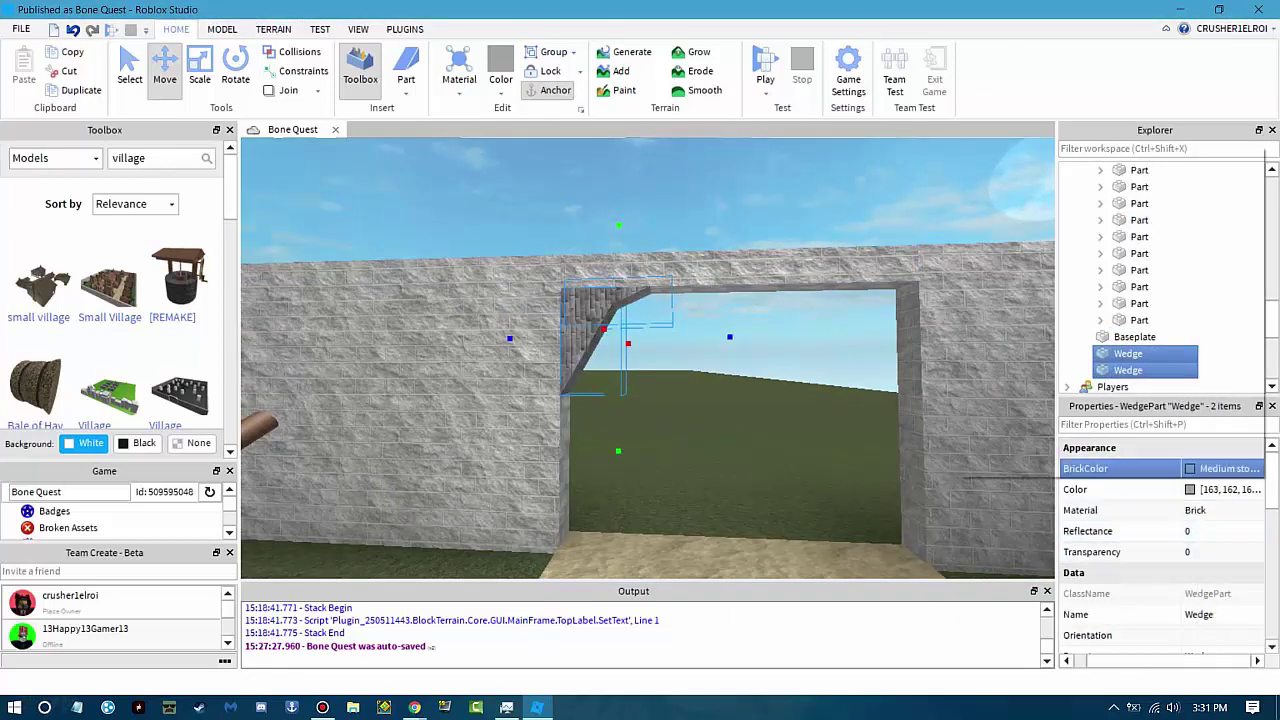
{"action": "left_click", "coordinate": [1225, 468]}
{"action": "left_click", "coordinate": [1238, 428]}
{"action": "left_click", "coordinate": [1140, 320]}
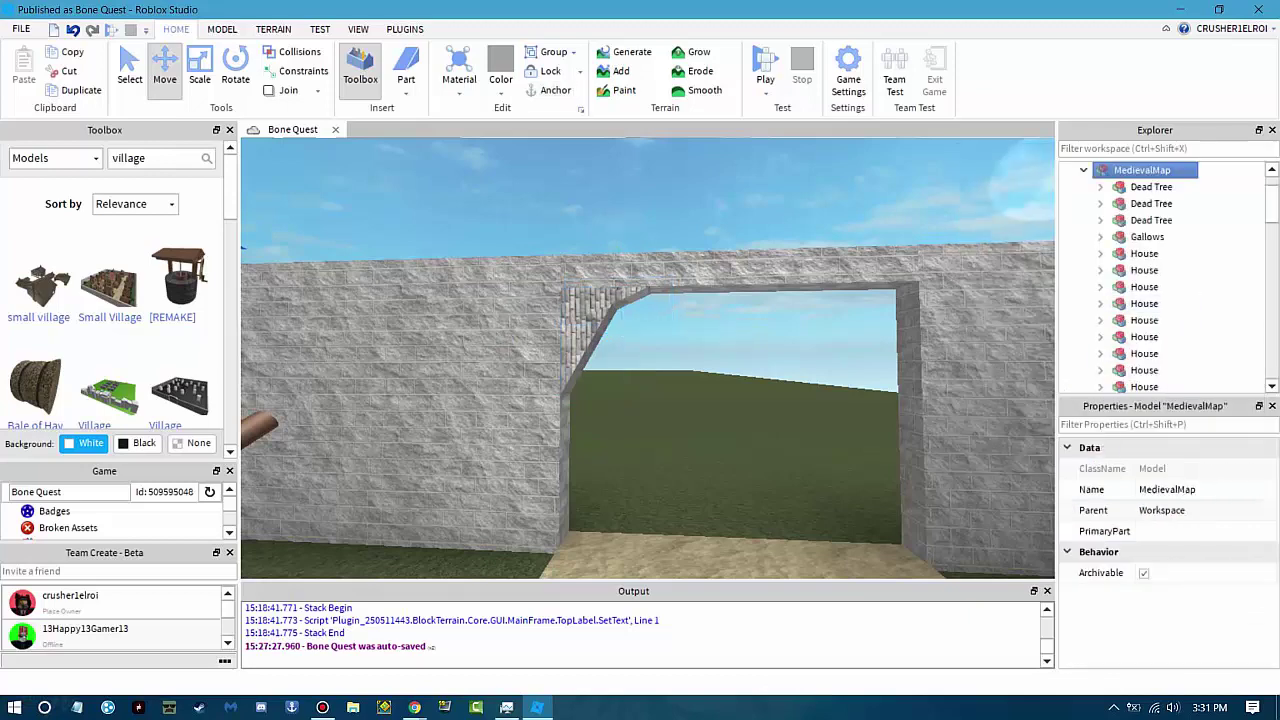
Select both arch wedges again and change their material to Slate to match the wall.
{"action": "scroll", "coordinate": [1150, 300], "scroll_direction": "down", "scroll_amount": 3}
{"action": "left_click", "coordinate": [1128, 270]}
{"action": "left_click", "coordinate": [1128, 287], "text": "shift"}
{"action": "left_click", "coordinate": [1225, 468]}
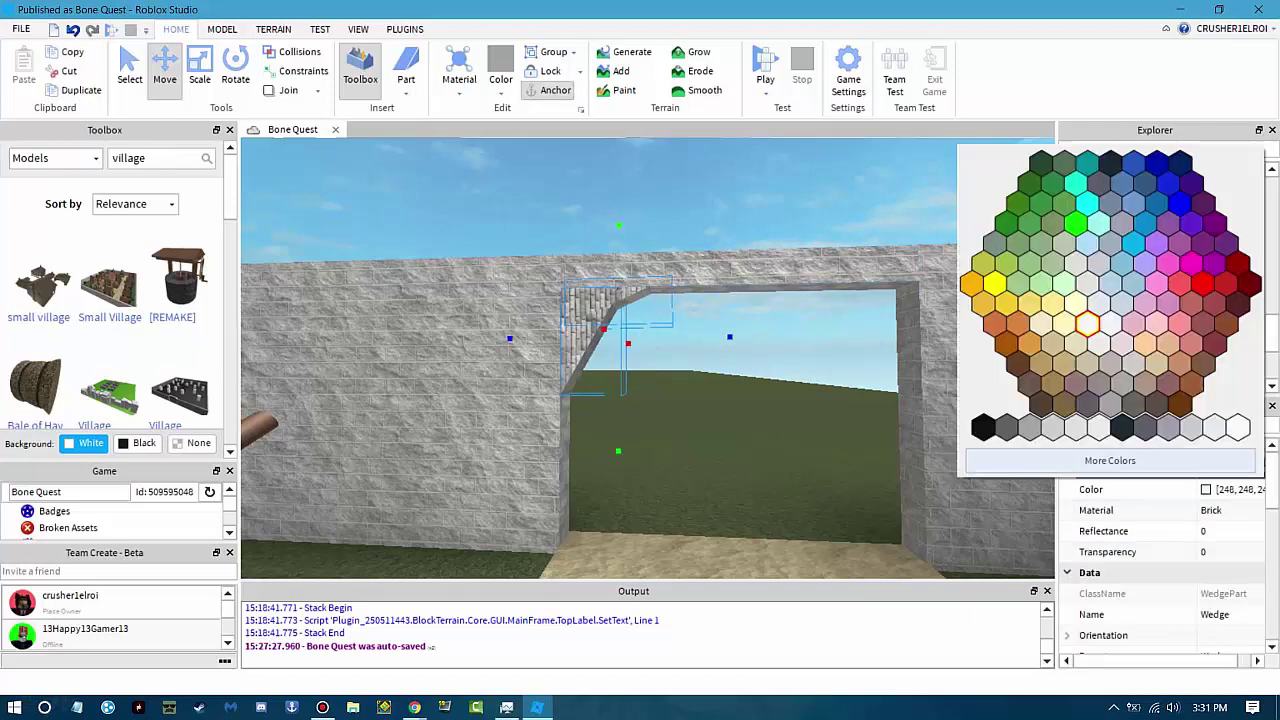
{"action": "left_click", "coordinate": [1120, 510]}
{"action": "left_click", "coordinate": [1196, 601]}
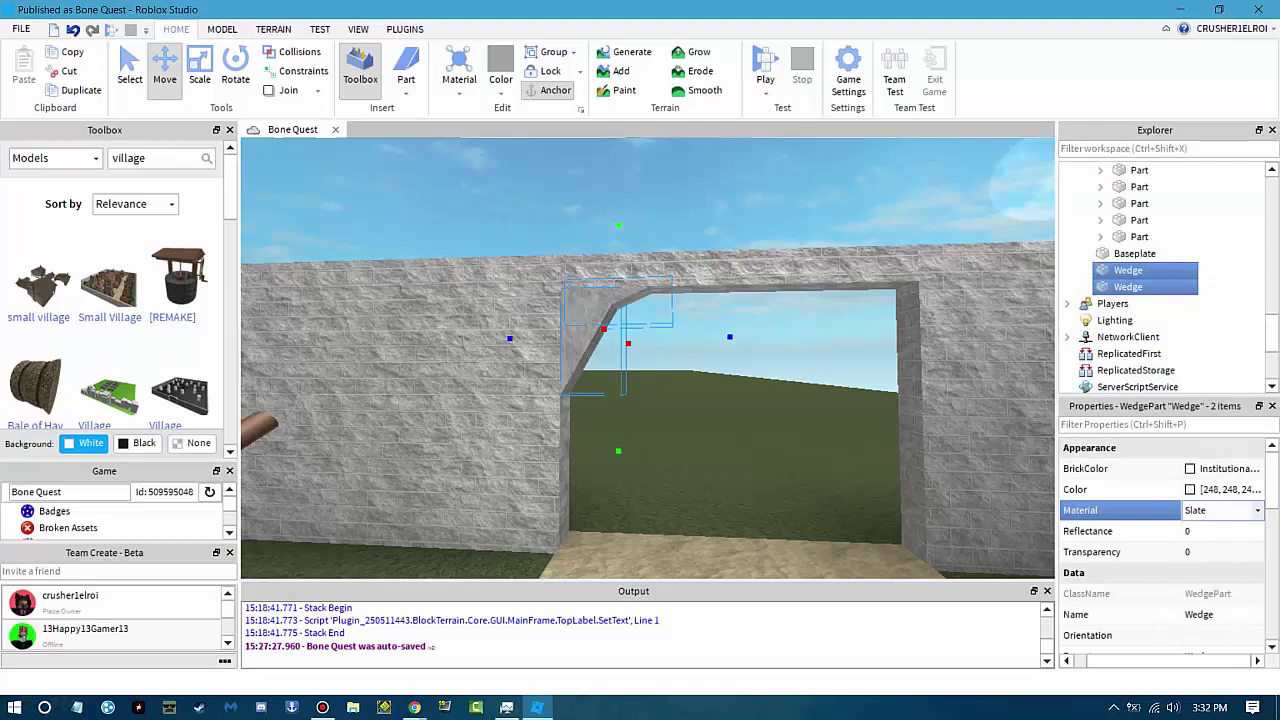
Copy brick textures from the lintel part into the first arch wedge.
{"action": "left_click", "coordinate": [1139, 236]}
{"action": "left_click", "coordinate": [1100, 236]}
{"action": "scroll", "coordinate": [1160, 280], "scroll_direction": "down", "scroll_amount": 2}
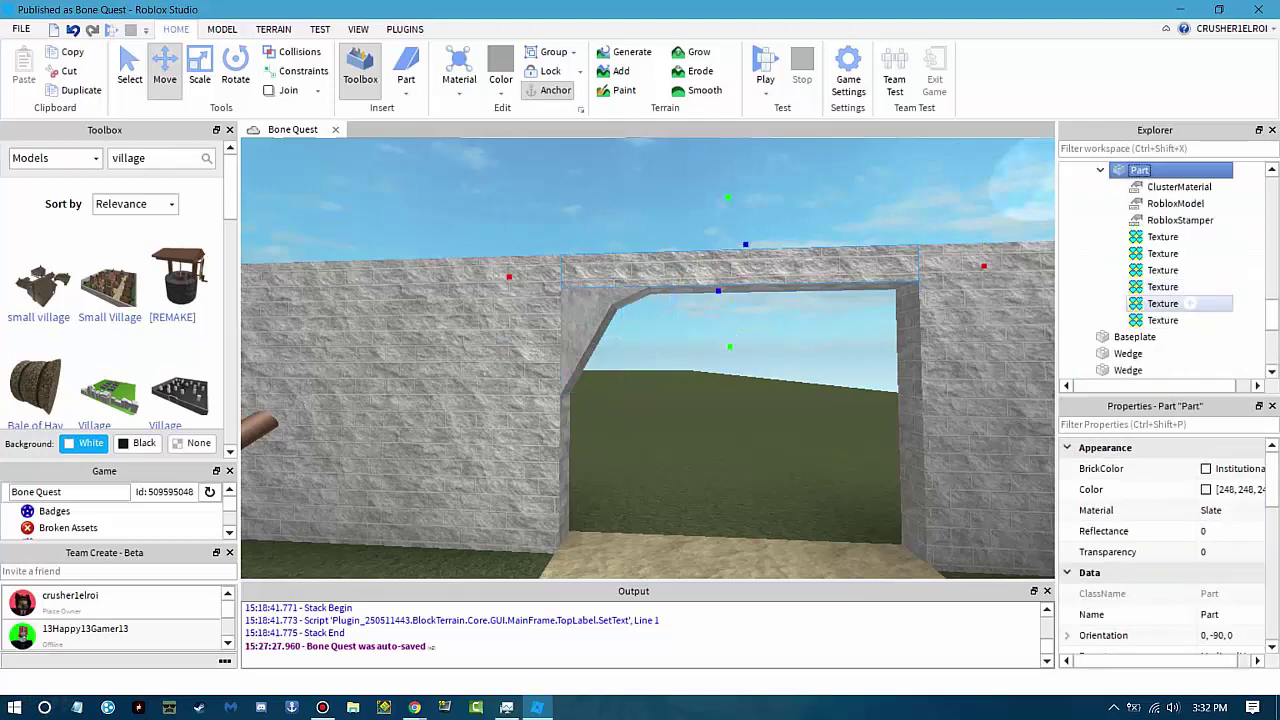
{"action": "left_click", "coordinate": [1144, 320]}
{"action": "left_click", "coordinate": [1115, 353]}
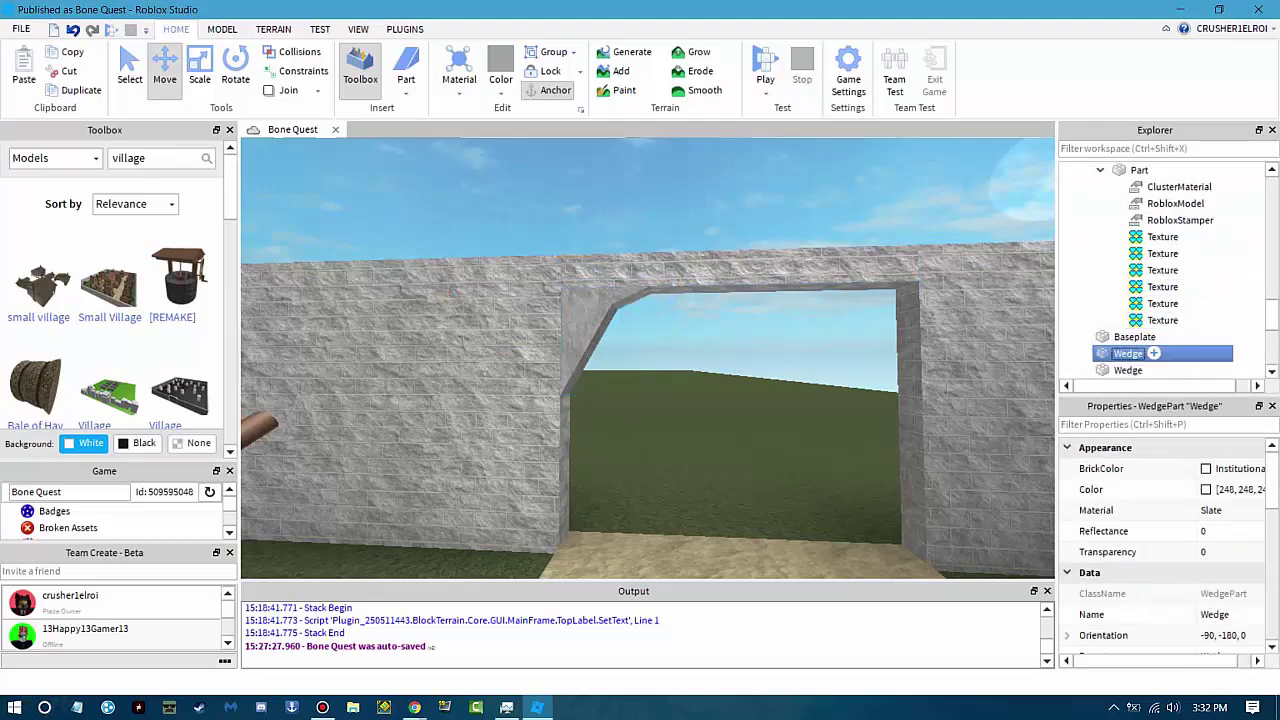
{"action": "scroll", "coordinate": [1160, 280], "scroll_direction": "down", "scroll_amount": 2}
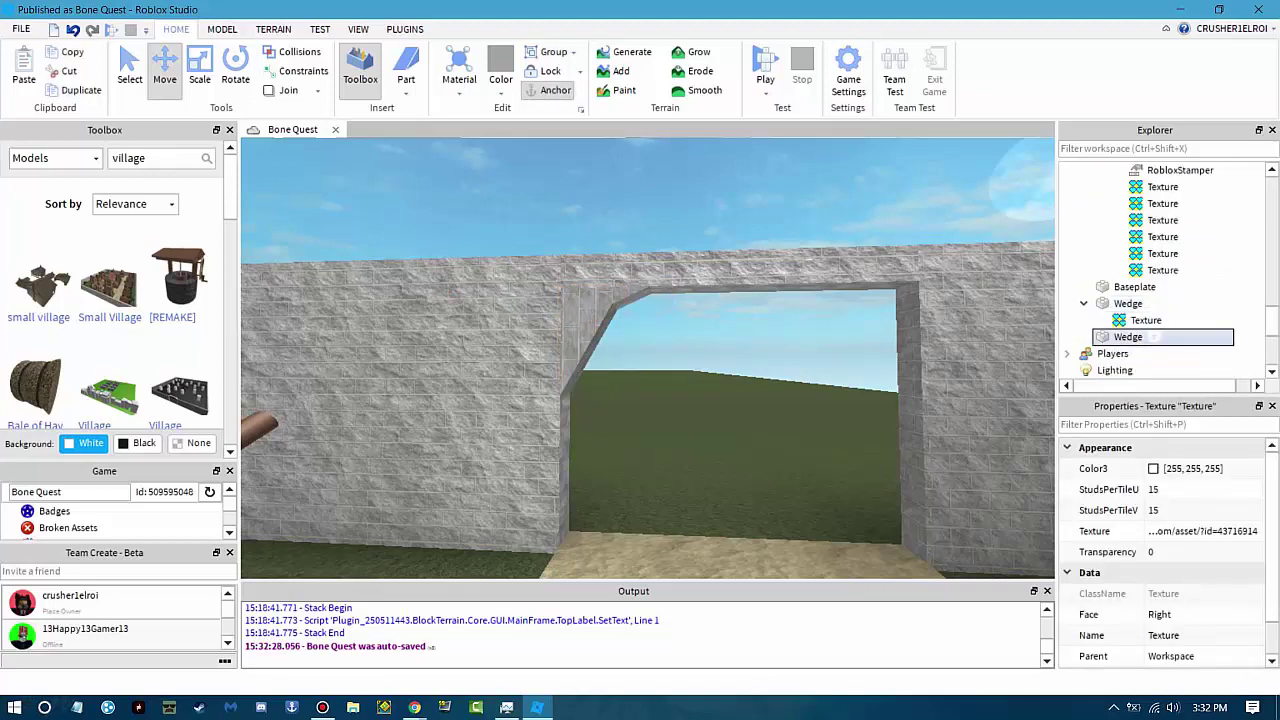
{"action": "right_click_drag", "start_coordinate": [641, 344], "coordinate": [641, 344]}
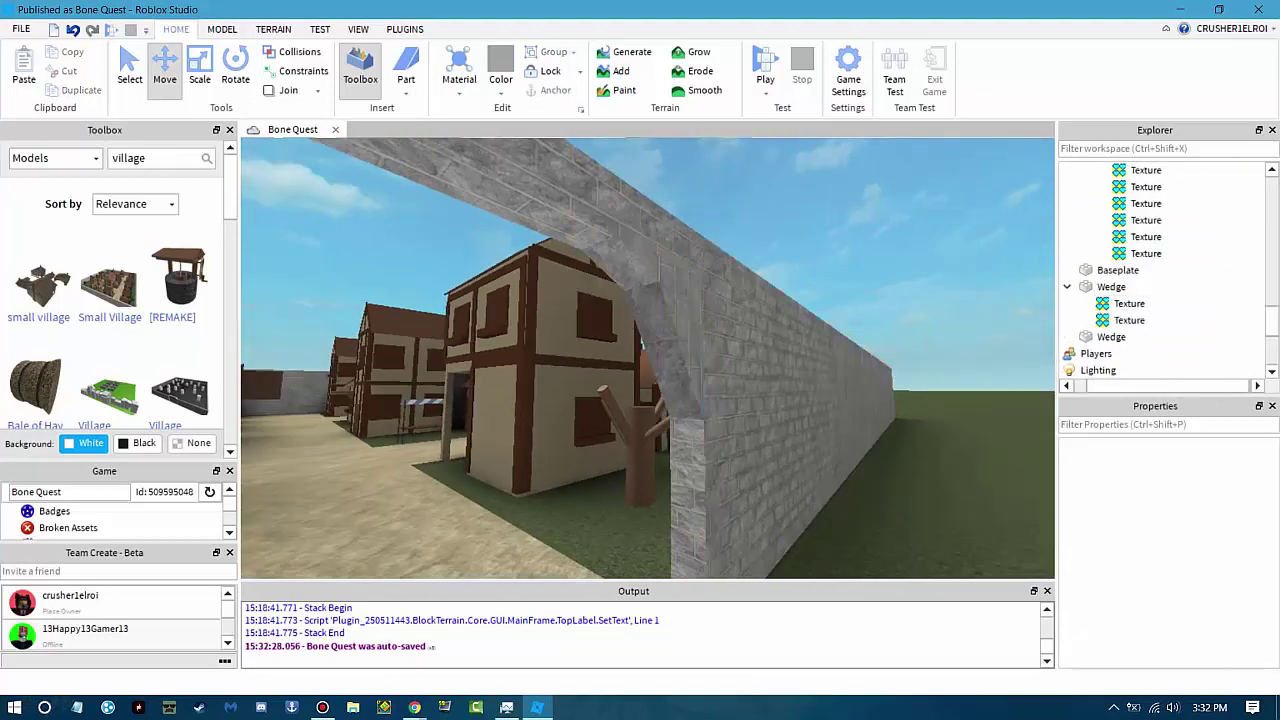
Copy both textures of the first arch wedge into the second wedge.
{"action": "left_click", "coordinate": [1129, 320]}
{"action": "left_click", "coordinate": [1135, 303], "text": "shift"}
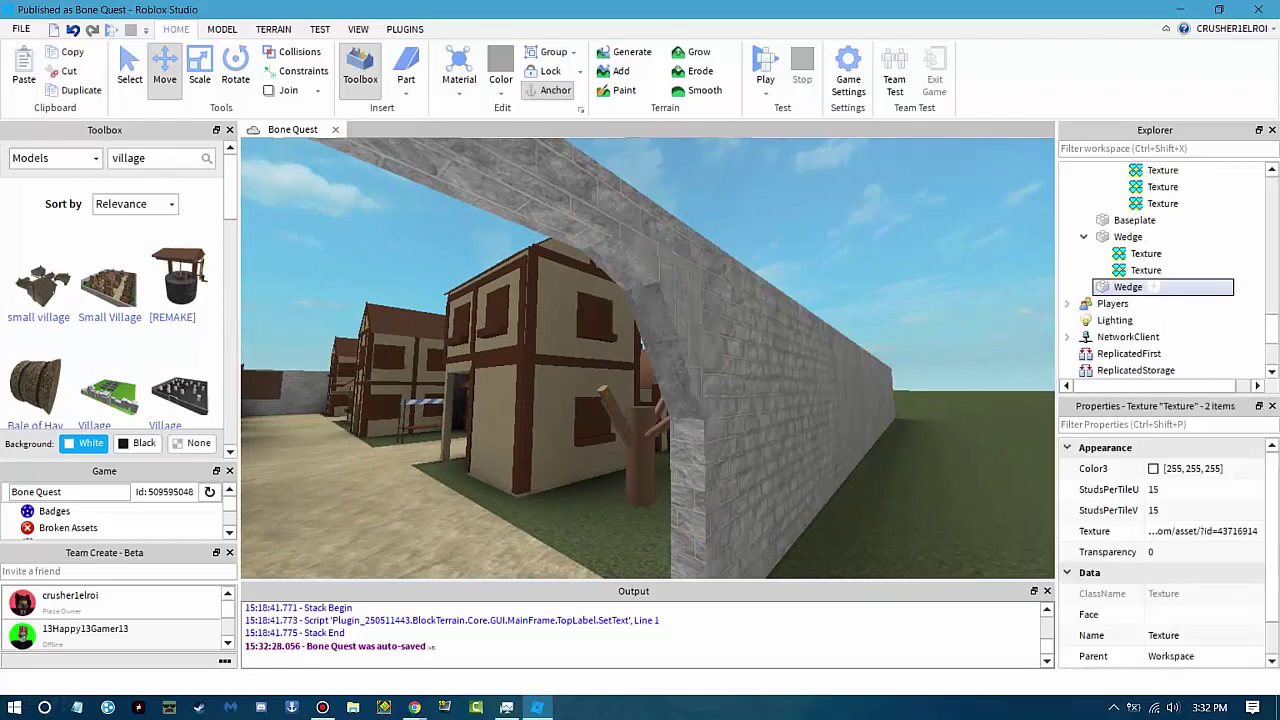
{"action": "right_click_drag", "start_coordinate": [641, 344], "coordinate": [641, 344]}
Duplicate the textured arch wedges and fit mirrored copies into the opposite upper corner of the gateway.
{"action": "key", "text": "ctrl+1"}
{"action": "left_click", "coordinate": [680, 370]}
{"action": "key", "text": "ctrl+d"}
{"action": "key", "text": "ctrl+2"}
{"action": "left_click", "coordinate": [222, 29]}
{"action": "left_click", "coordinate": [641, 344]}
{"action": "left_click", "coordinate": [630, 395]}
{"action": "key", "text": "ctrl+1"}
Start the tree plugin and place a Large tree with Reddish brown trunk and Bright green leaves outside the gateway.
{"action": "left_click", "coordinate": [405, 29]}
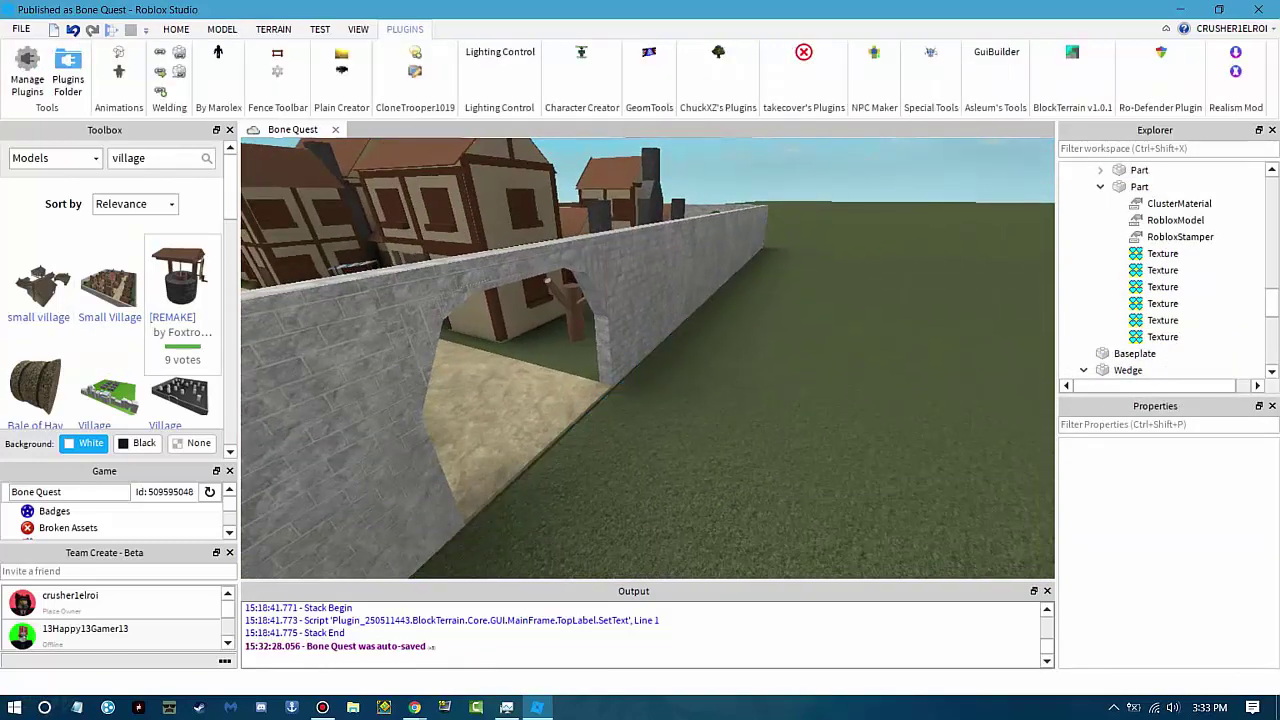
{"action": "left_click", "coordinate": [718, 60]}
{"action": "left_click", "coordinate": [320, 331]}
{"action": "left_click", "coordinate": [286, 334]}
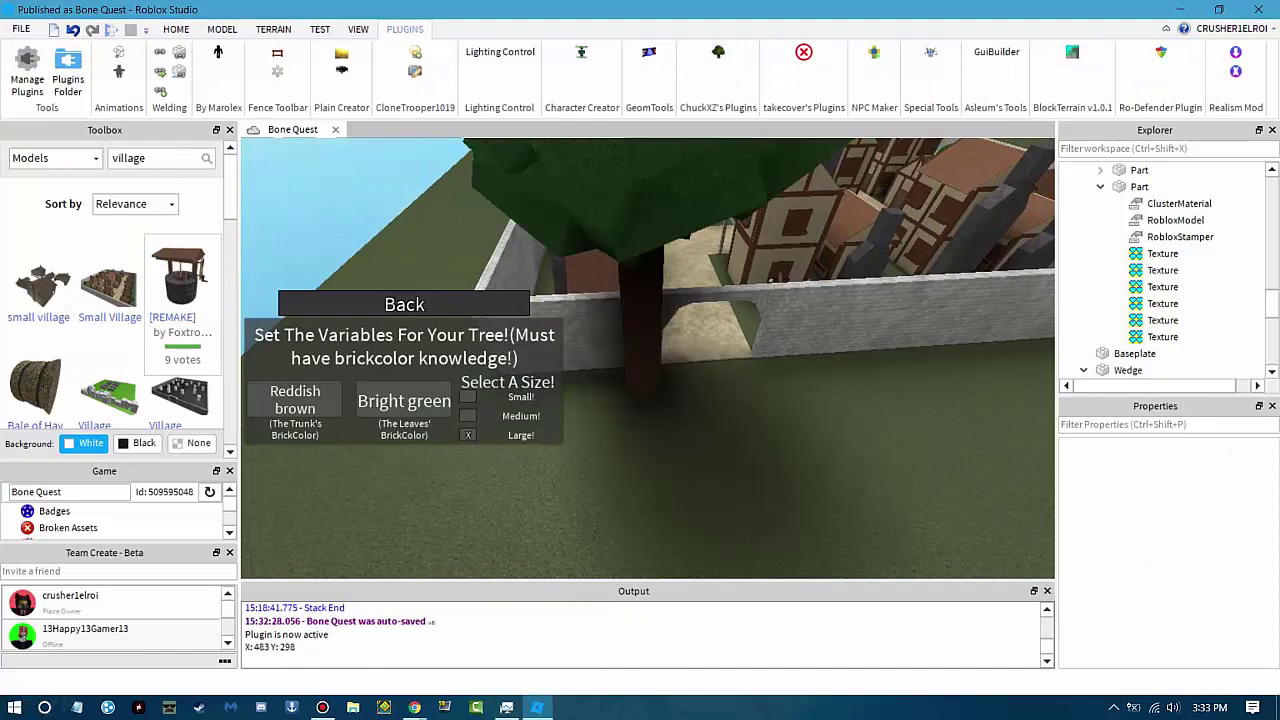
Place Medium trees around the outside of the village wall, and undo the placed trees.
{"action": "left_click", "coordinate": [468, 415]}
{"action": "scroll", "coordinate": [648, 358], "scroll_direction": "down", "scroll_amount": 5}
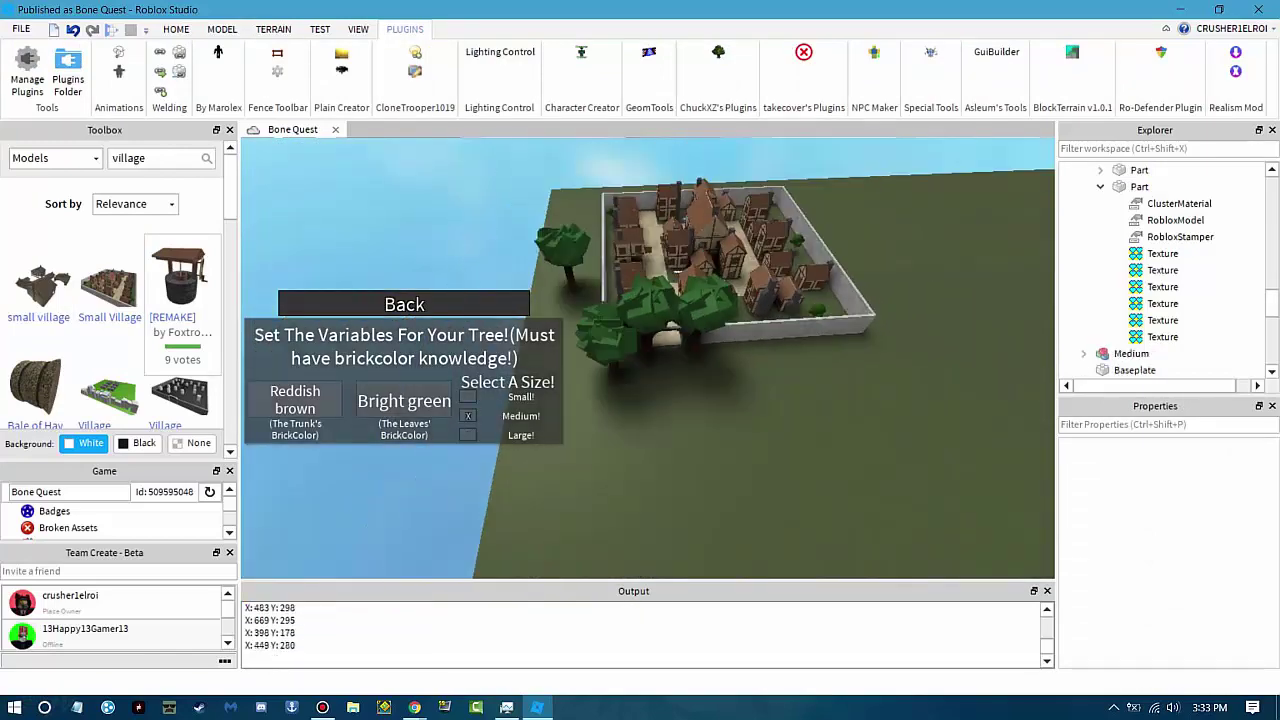
{"action": "right_click_drag", "start_coordinate": [624, 232], "coordinate": [661, 285]}
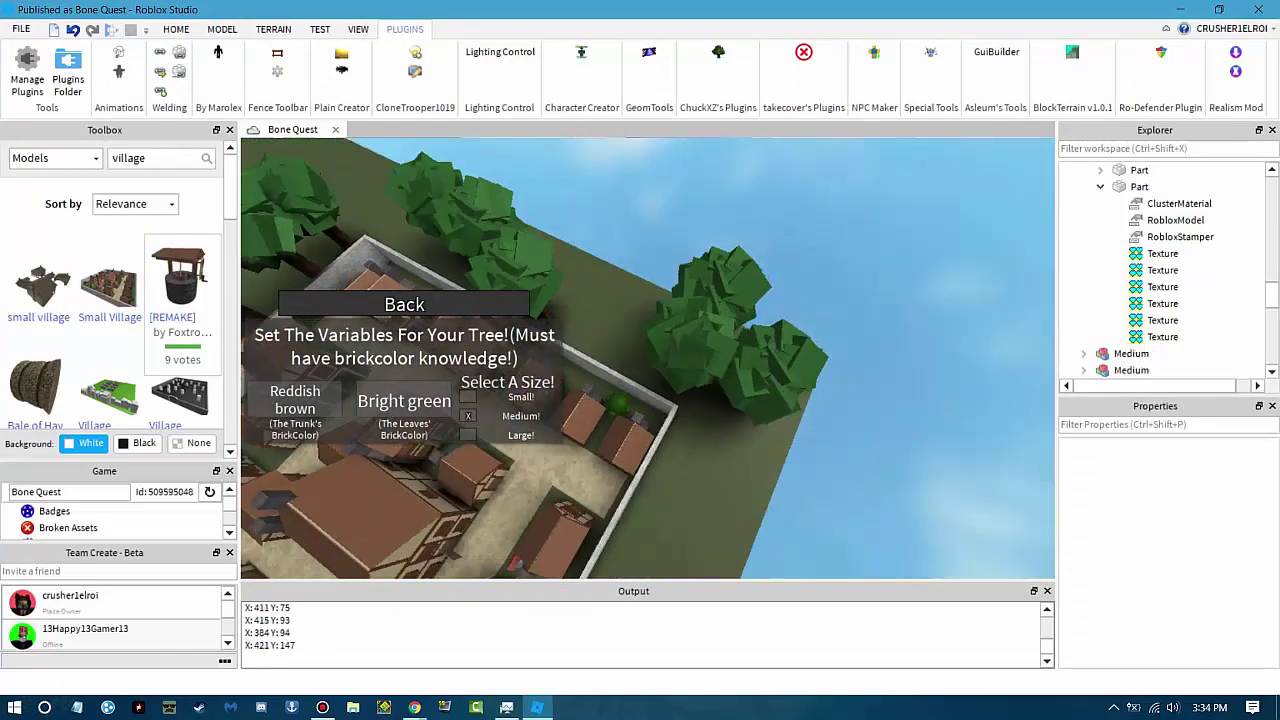
{"action": "key", "text": "ctrl+z"}
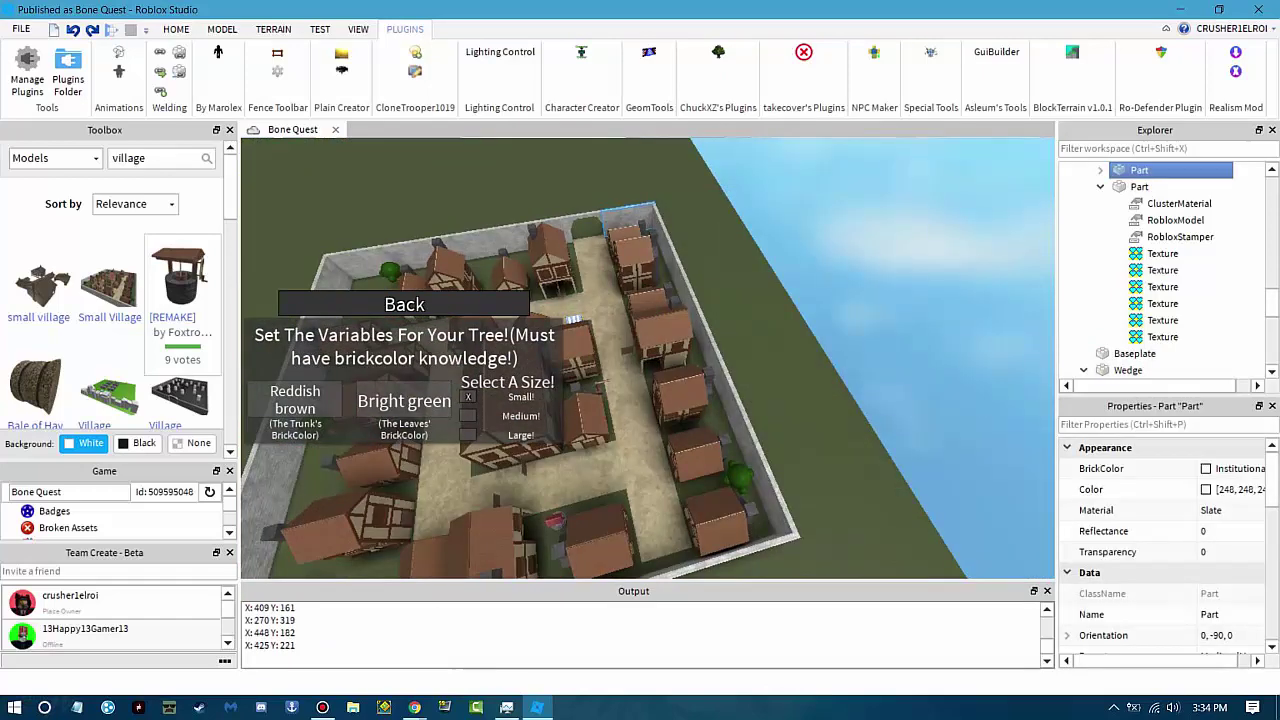
Place trees of mixed sizes outside the village wall with the tree plugin.
{"action": "scroll", "coordinate": [648, 358], "scroll_direction": "down", "scroll_amount": 5}
{"action": "left_click", "coordinate": [468, 415]}
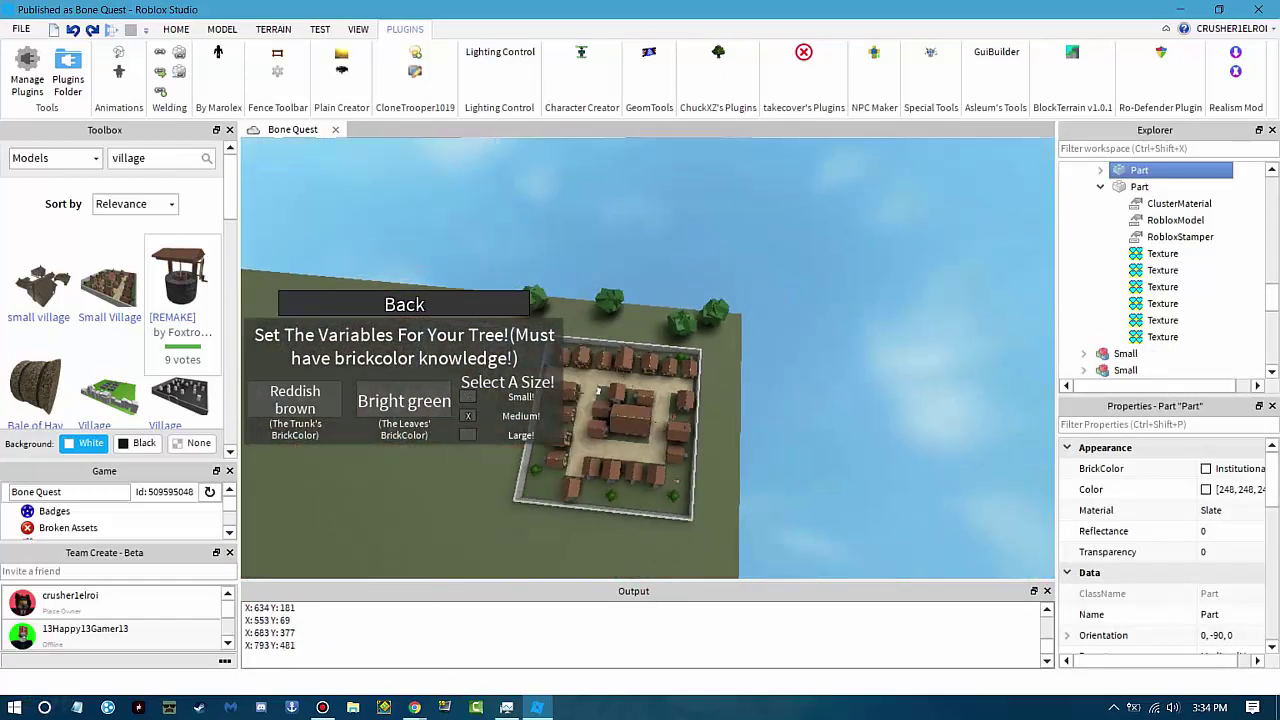
{"action": "left_click", "coordinate": [468, 435]}
{"action": "scroll", "coordinate": [468, 435], "scroll_direction": "up", "scroll_amount": 5}
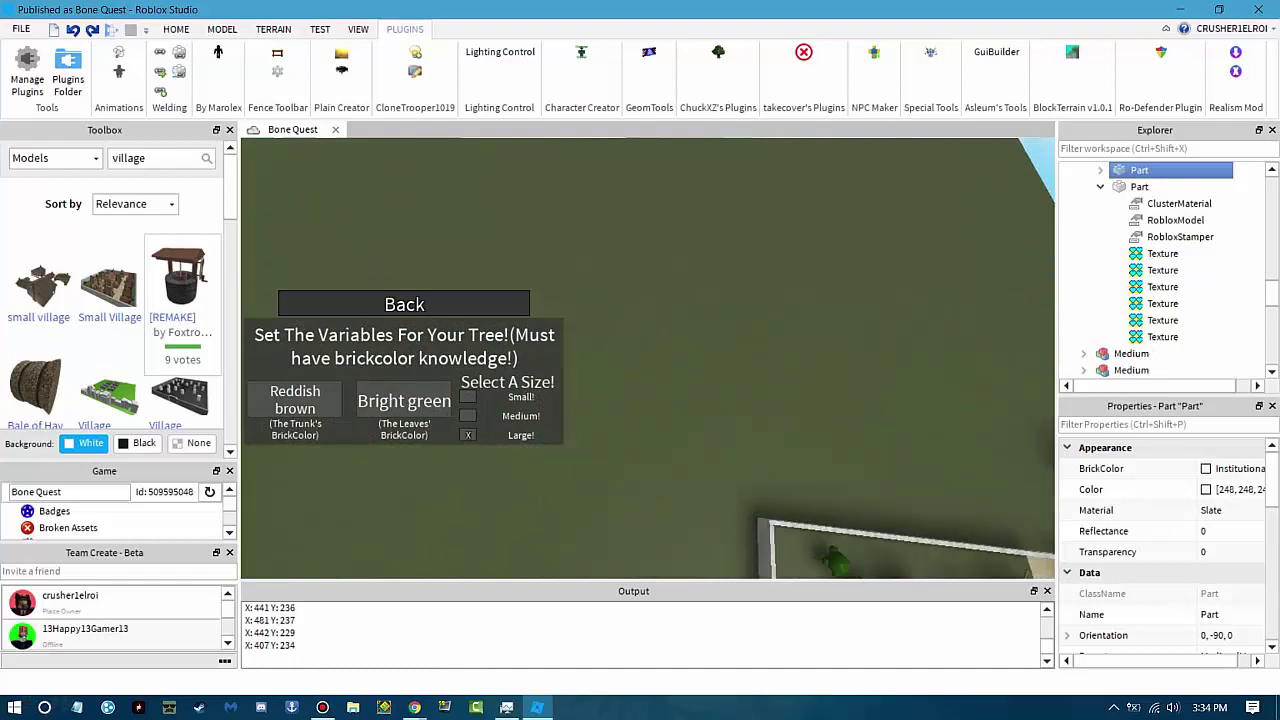
{"action": "left_click", "coordinate": [468, 415]}
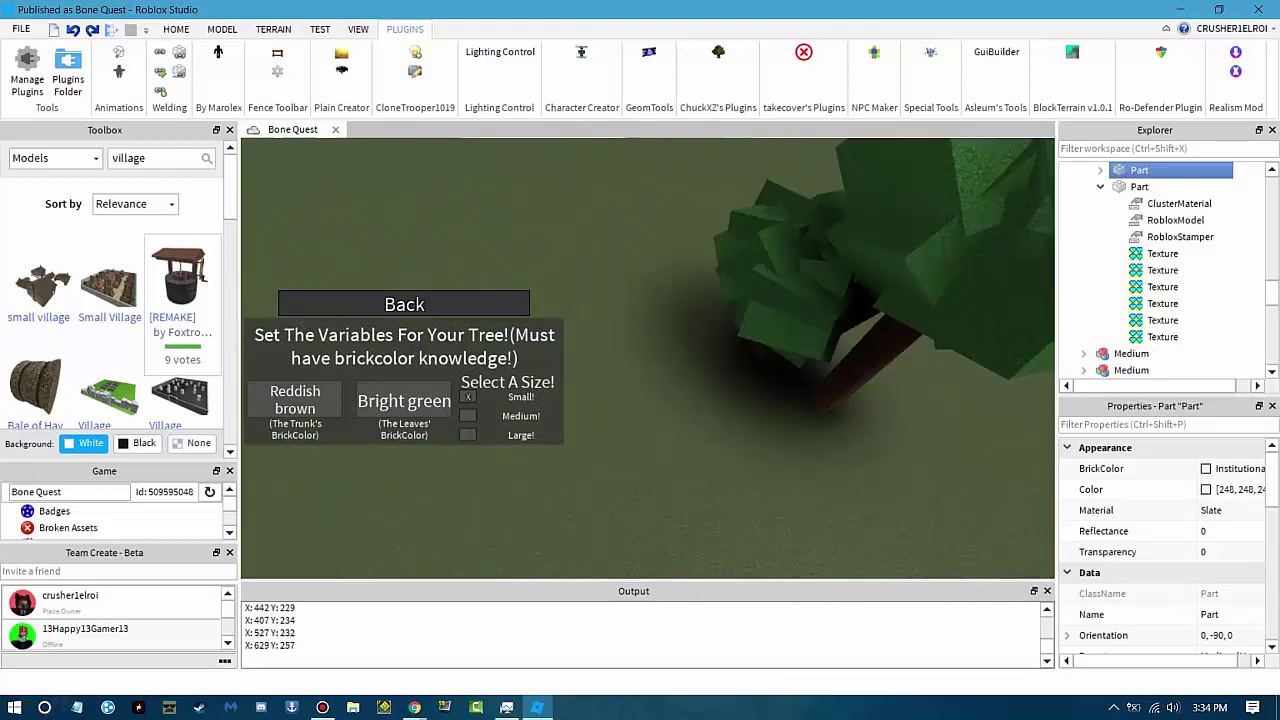
{"action": "scroll", "coordinate": [648, 358], "scroll_direction": "down", "scroll_amount": 3}
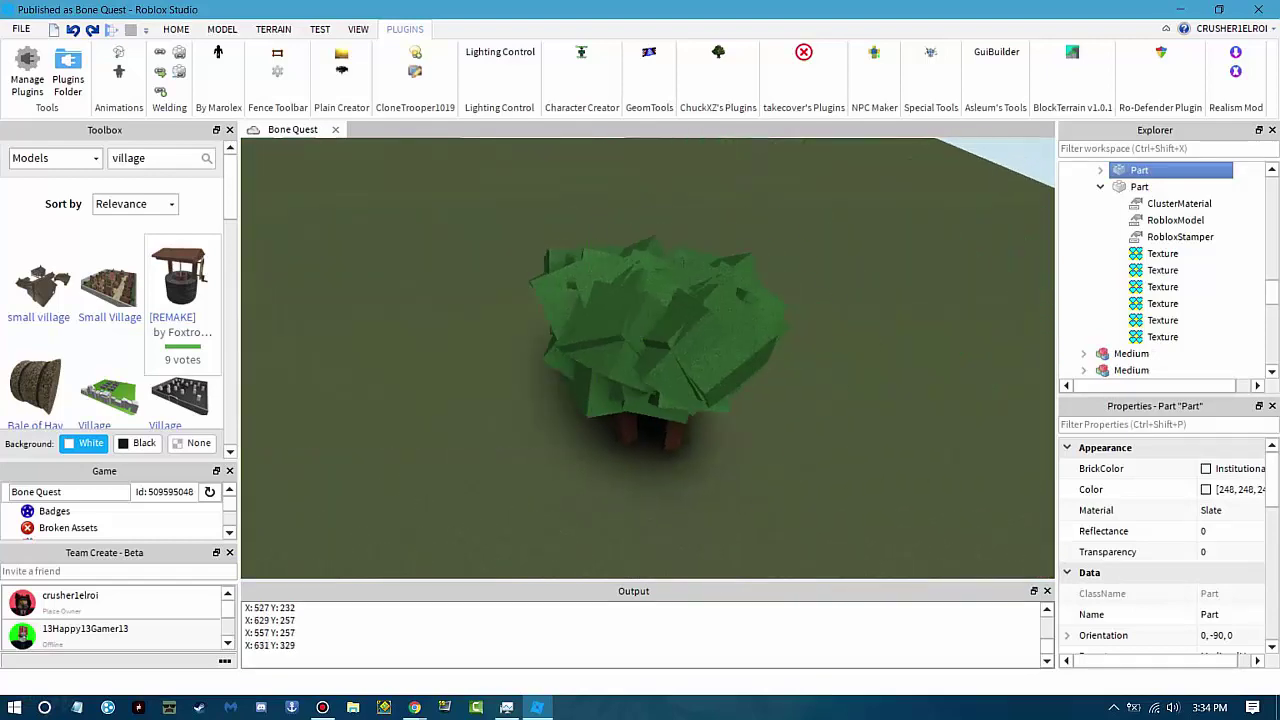
Select the grouped cluster of trees on the open grass and name the model forest.
{"action": "left_click", "coordinate": [560, 320]}
{"action": "left_click", "coordinate": [1200, 489]}
{"action": "type", "text": "forest"}
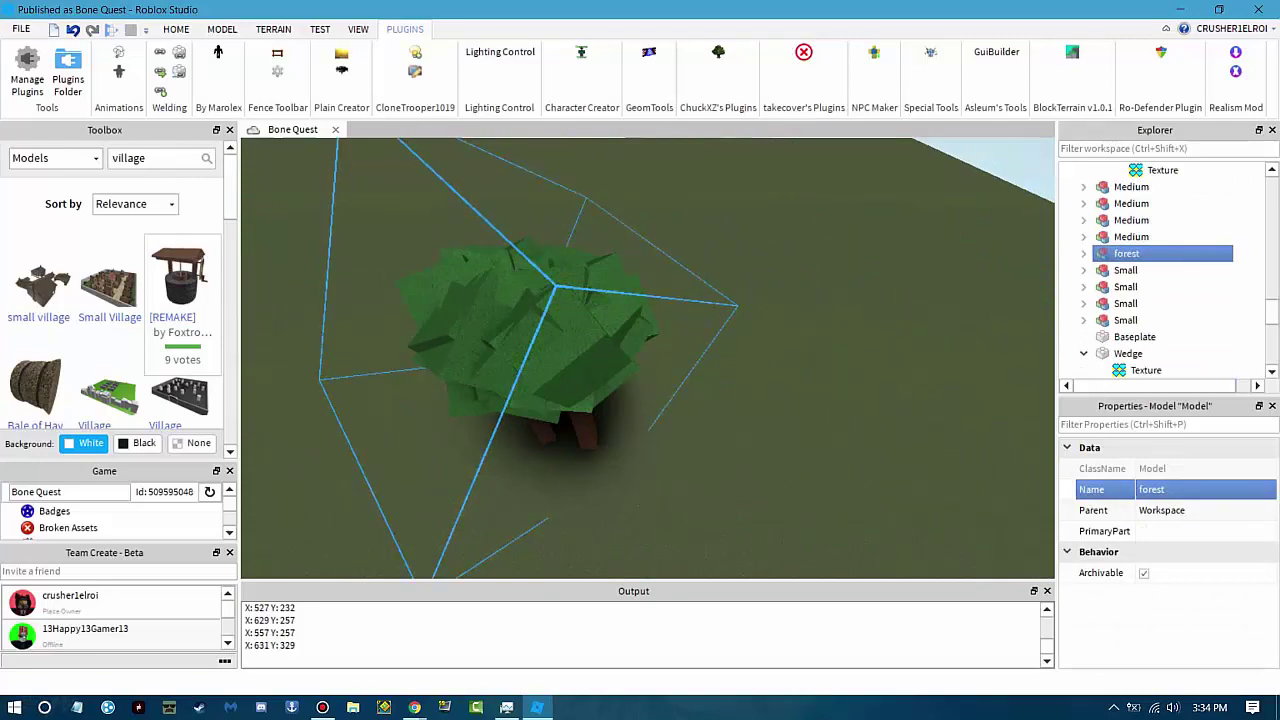
Duplicate the forest model beside the village, and delete both the original and the copy.
{"action": "type", "text": "s"}
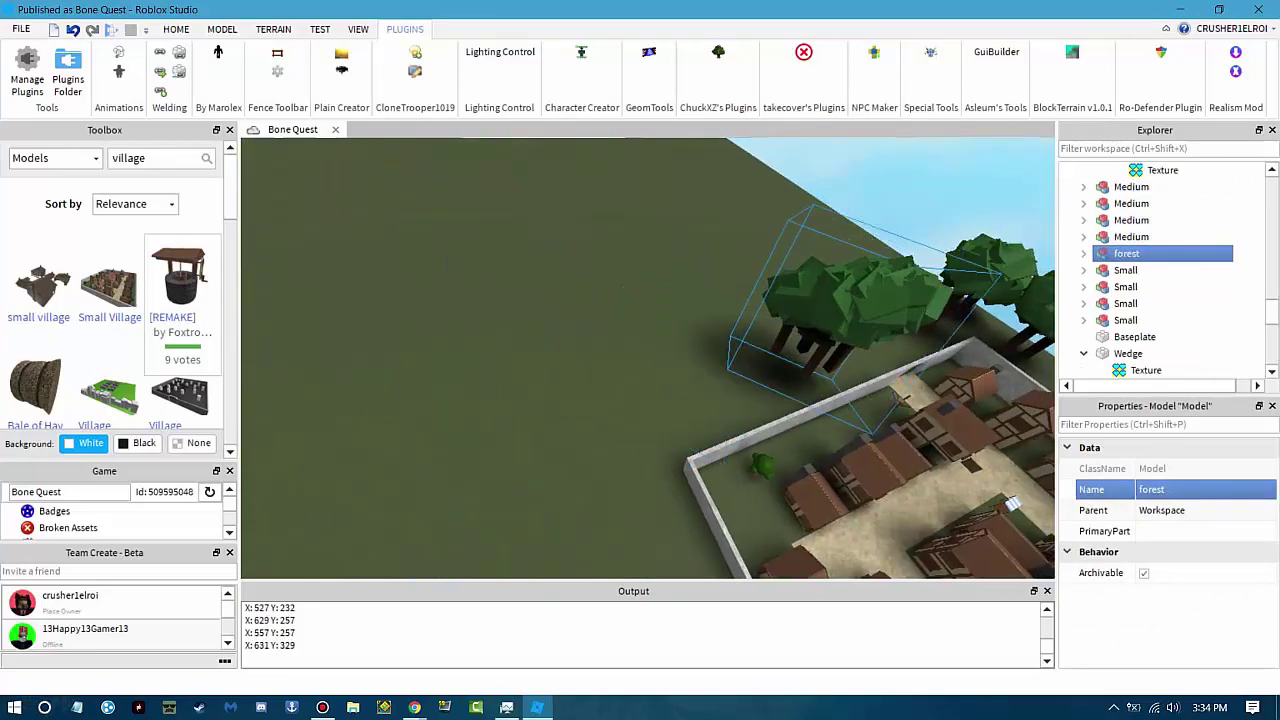
{"action": "type", "text": "f"}
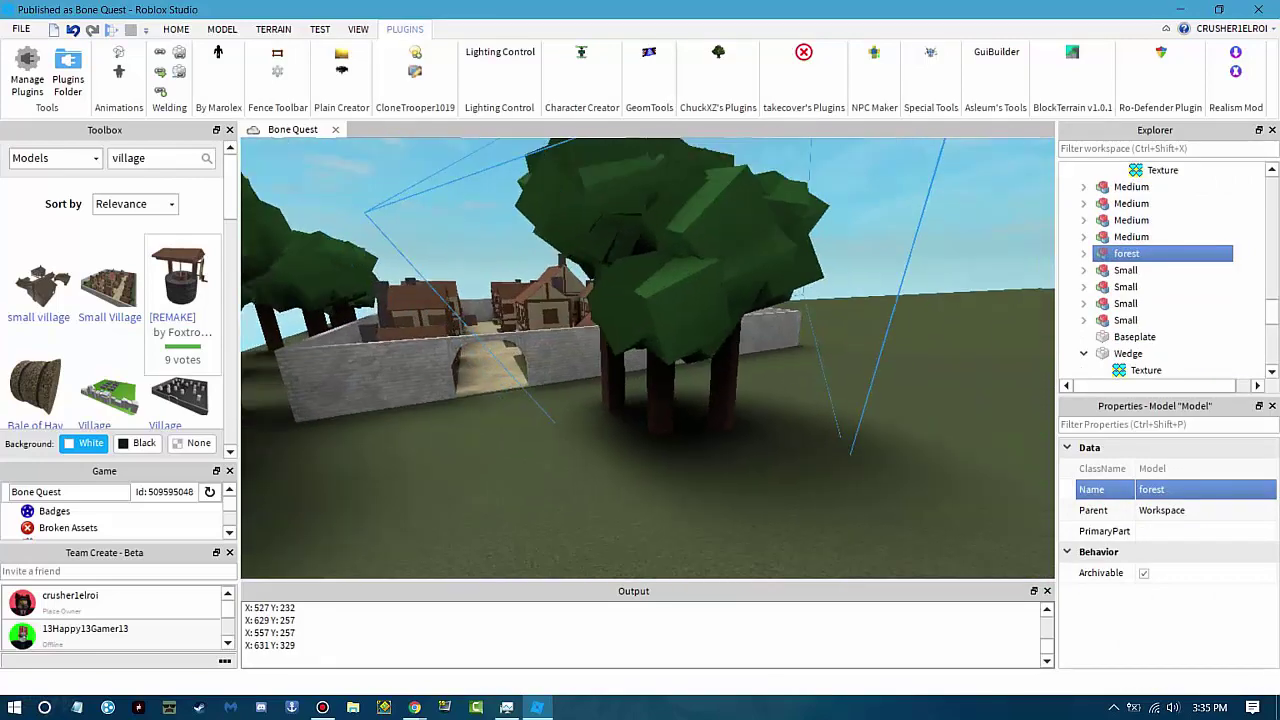
{"action": "key", "text": "ctrl+d"}
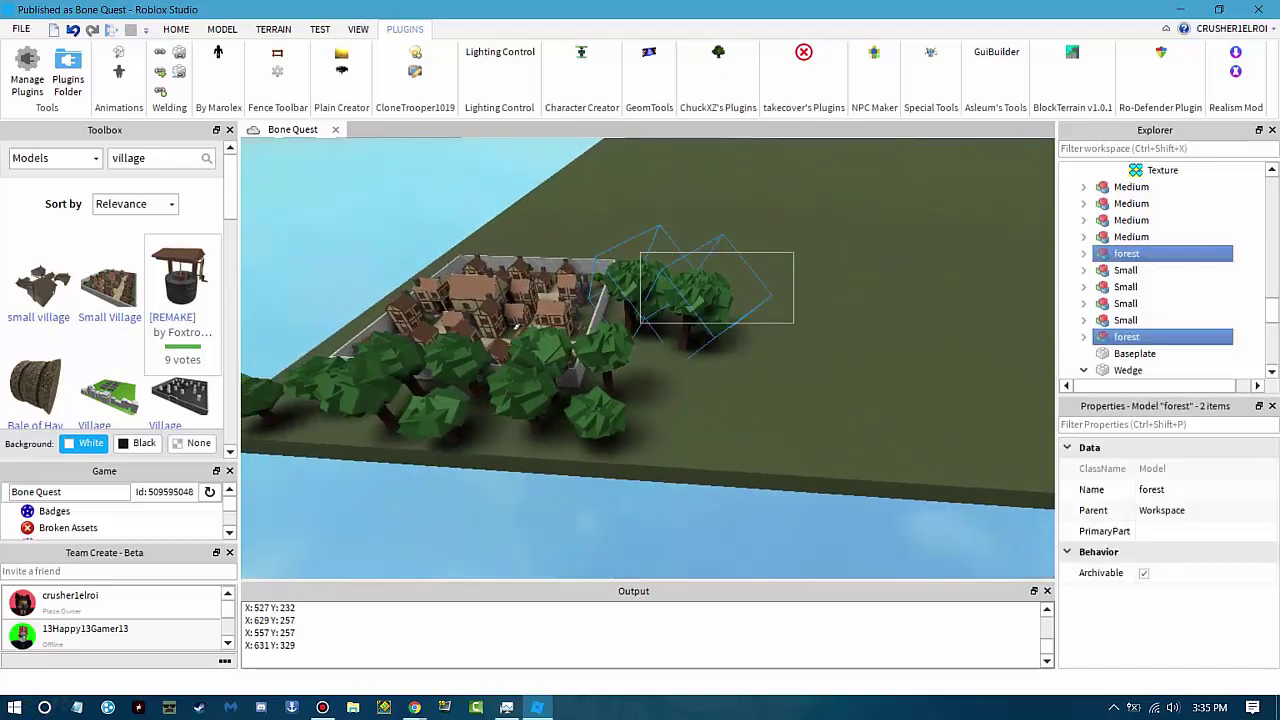
{"action": "key", "text": "Delete"}
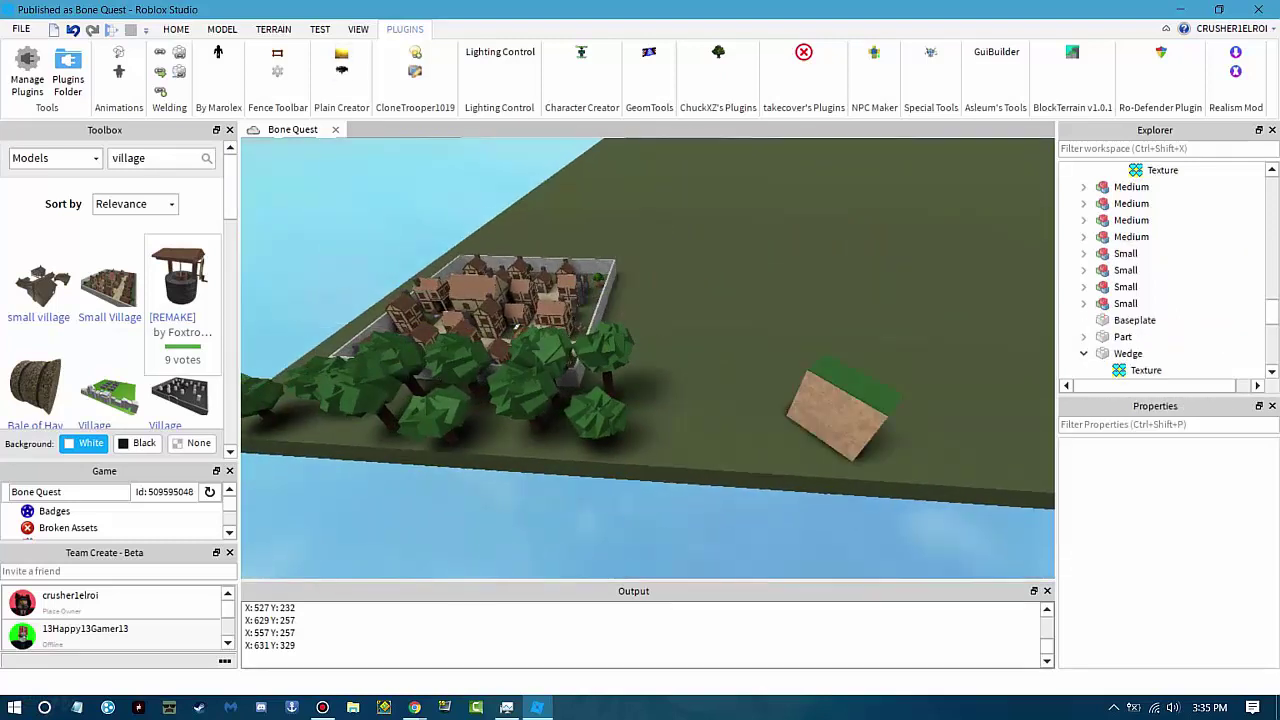
Place several grass-topped blocks on the open ground near the village, and delete them.
{"action": "key", "text": "ctrl+d"}
{"action": "key", "text": "f"}
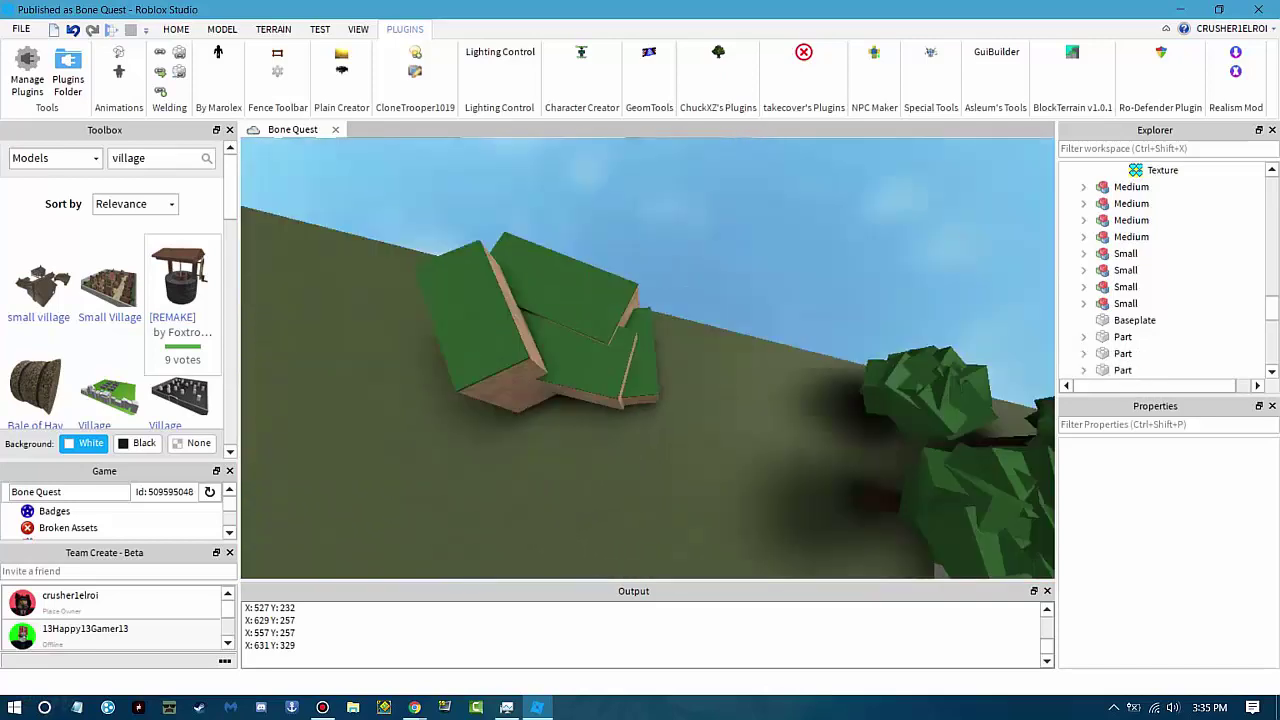
{"action": "key", "text": "Delete"}
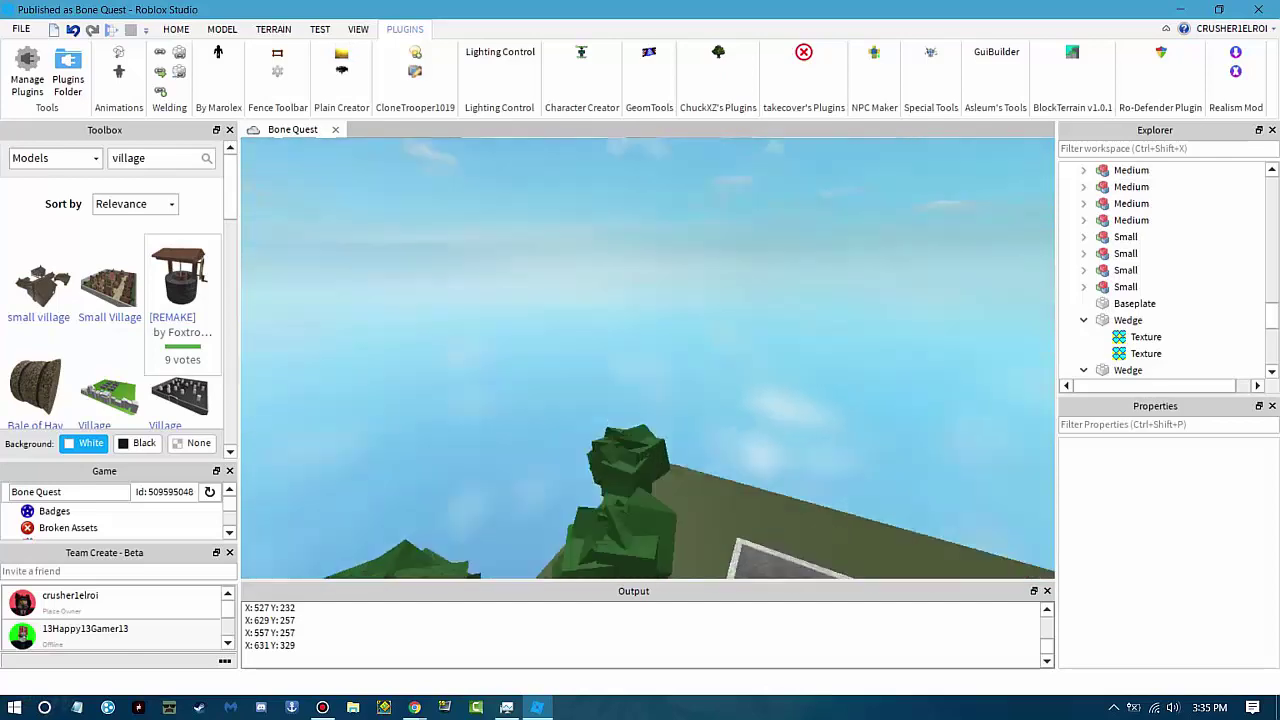
Place a spaced-out line of grass-topped blocks of varying heights across the baseplate.
{"action": "key", "text": "ctrl+z"}
{"action": "key", "text": "f"}
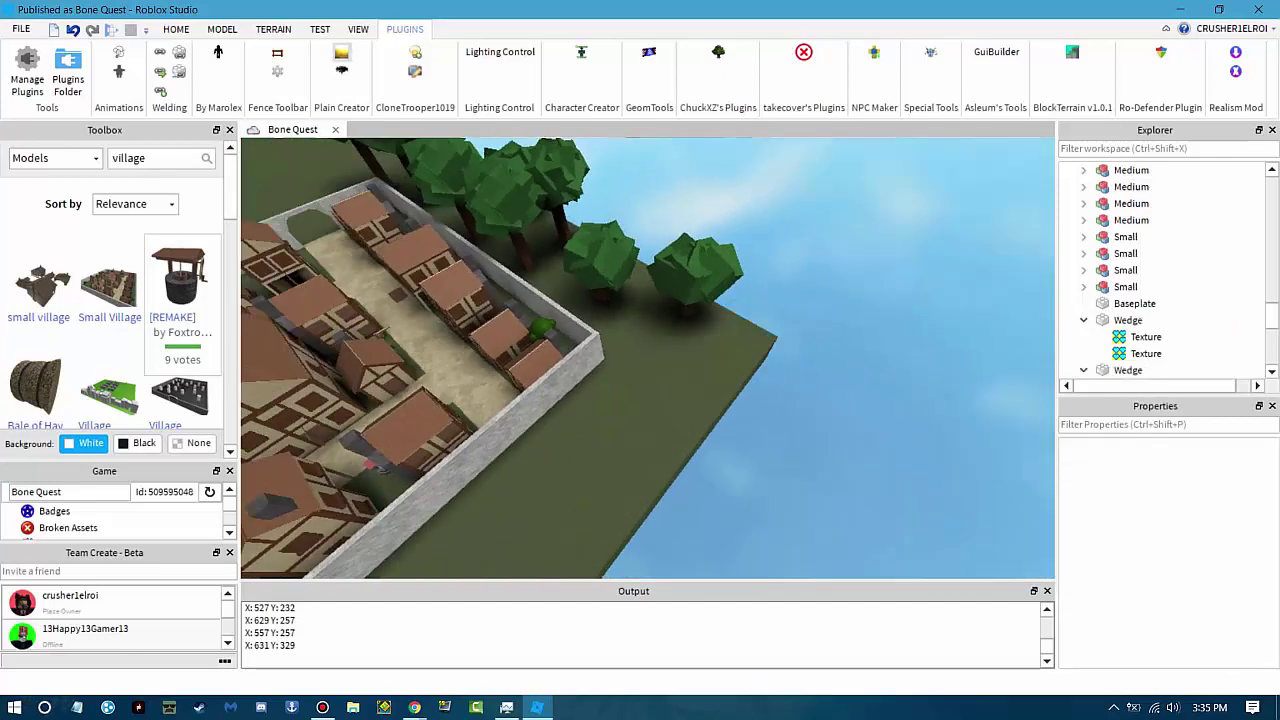
{"action": "key", "text": "ctrl+z"}
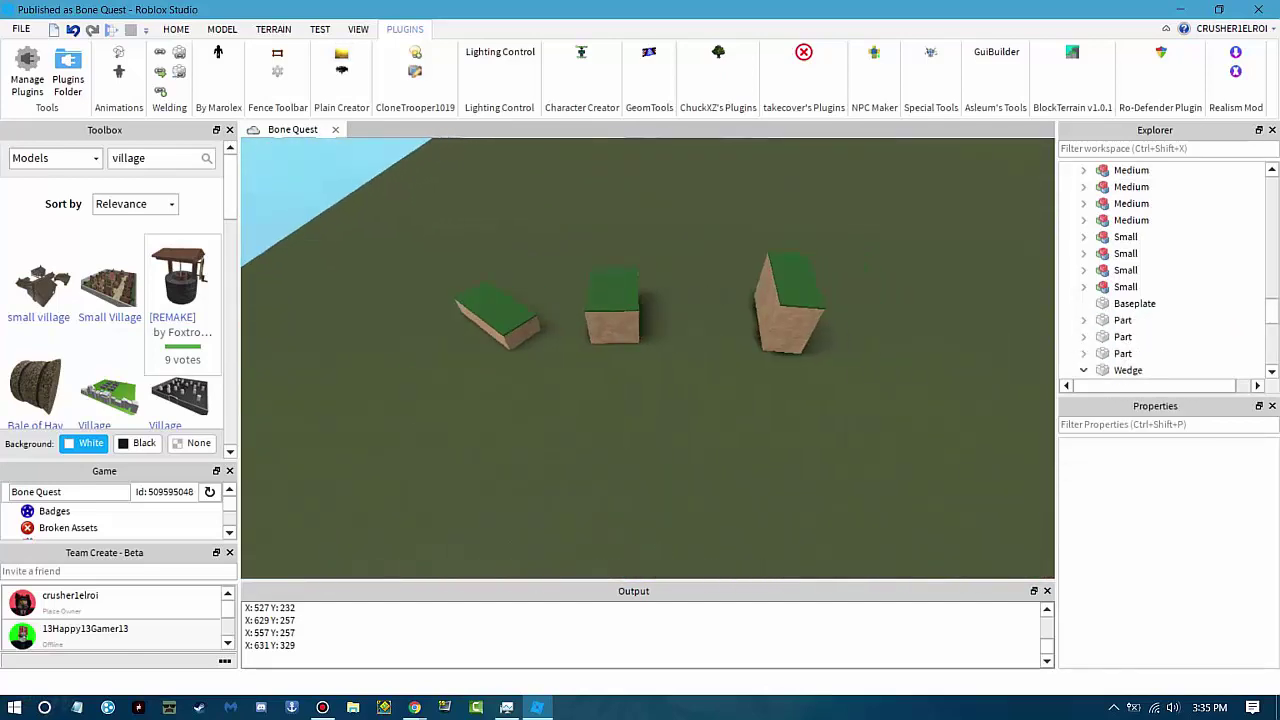
{"action": "right_click_drag", "start_coordinate": [647, 360], "coordinate": [700, 360]}
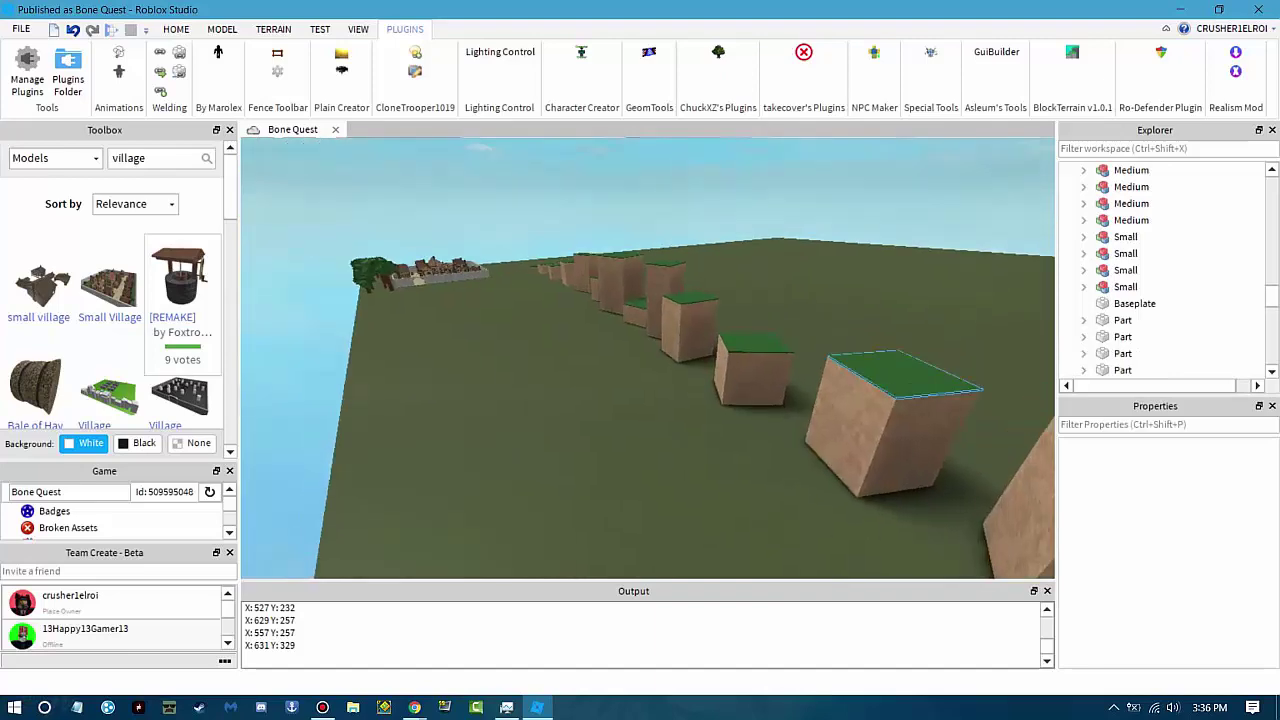
Remove the trees standing outside the village wall.
{"action": "key", "text": "w"}
{"action": "left_click", "coordinate": [720, 450]}
{"action": "key", "text": "ctrl+z"}
{"action": "key", "text": "ctrl+z"}
{"action": "key", "text": "ctrl+z"}
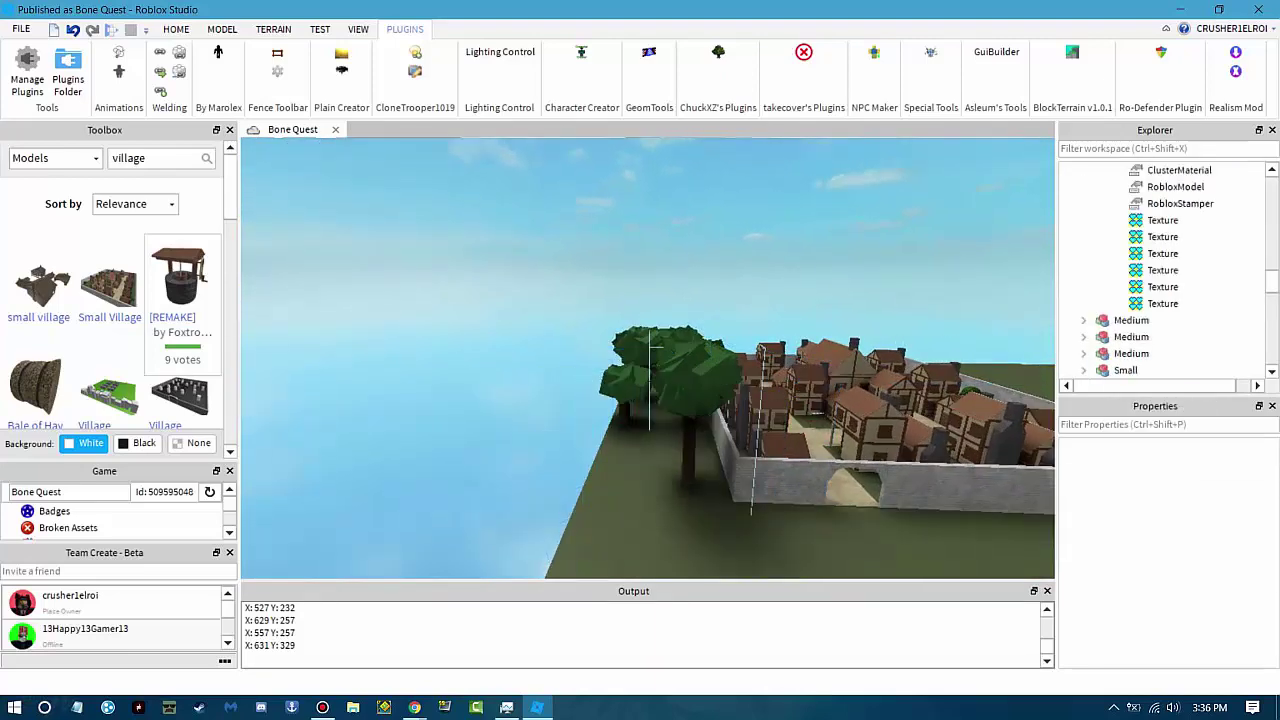
{"action": "right_click_drag", "start_coordinate": [647, 360], "coordinate": [720, 346]}
Set tall grass-topped cliff blocks side by side along the baseplate edge at the village corner.
{"action": "left_click", "coordinate": [548, 222]}
{"action": "left_click", "coordinate": [495, 420]}
{"action": "left_click", "coordinate": [555, 400]}
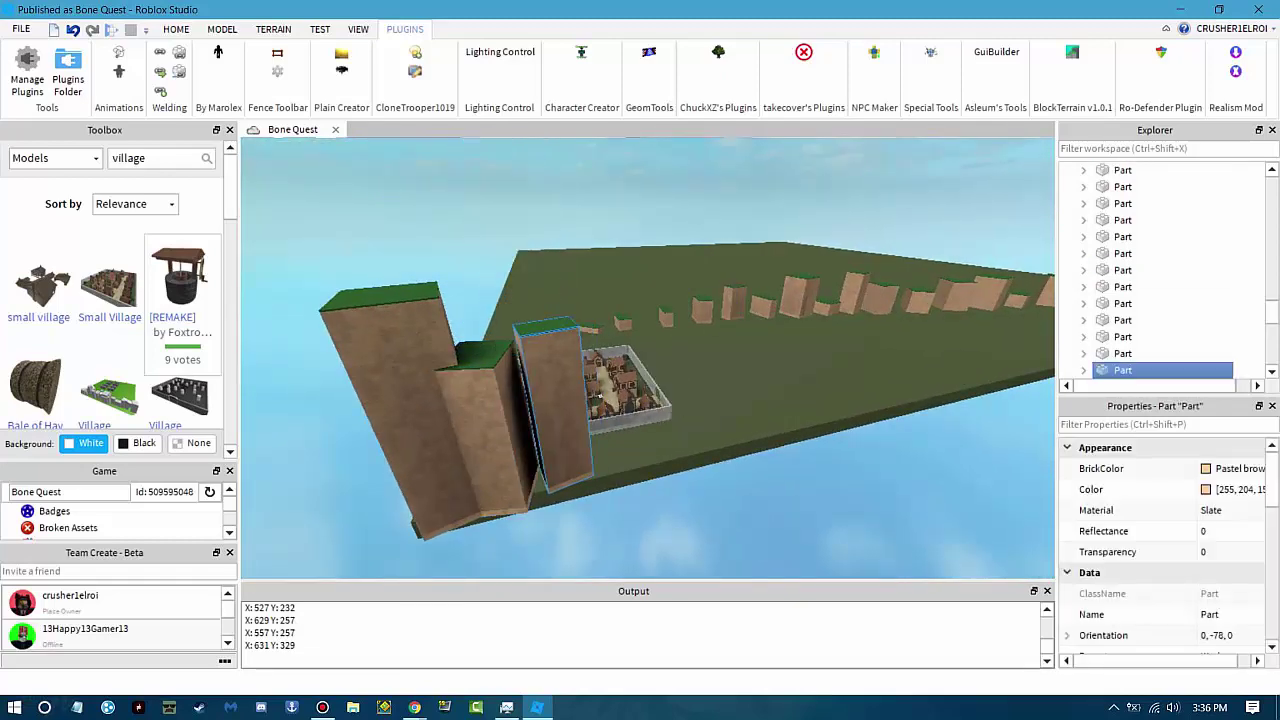
{"action": "right_click_drag", "start_coordinate": [555, 400], "coordinate": [575, 440]}
{"action": "key", "text": "ctrl+v"}
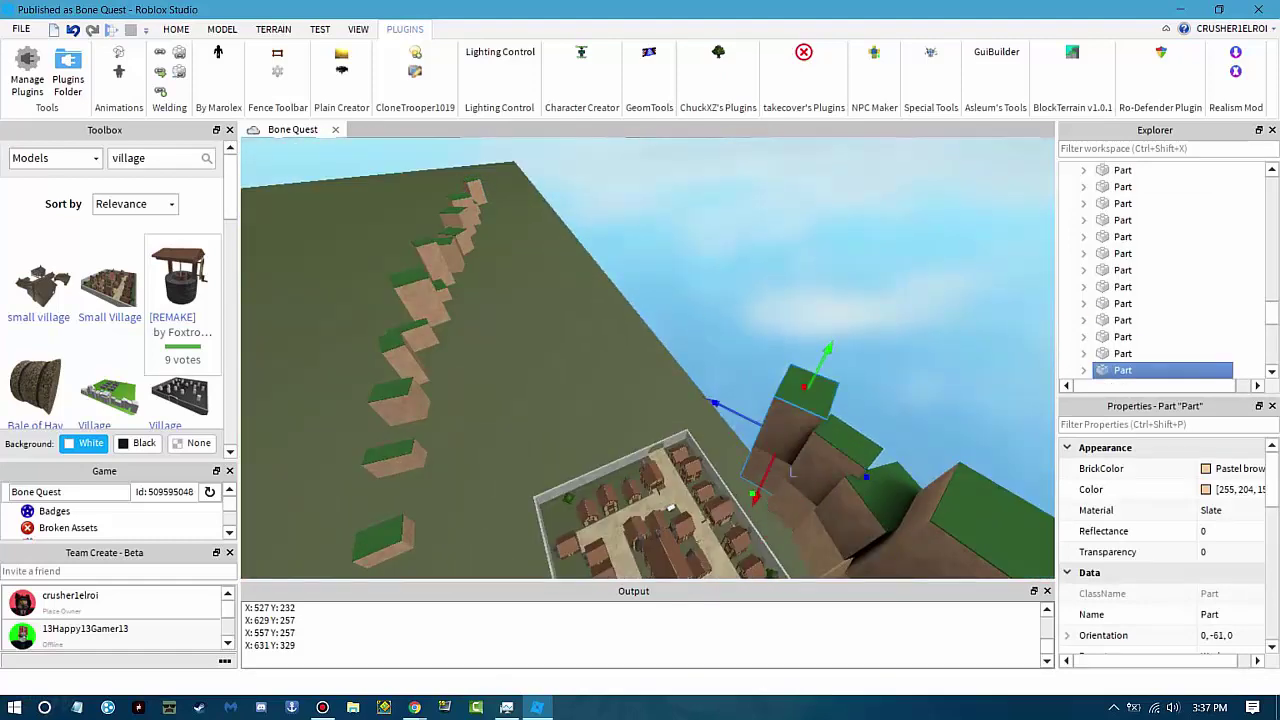
Copy groups of cliff blocks along the edge behind the village until the row spans that whole baseplate side.
{"action": "right_click_drag", "start_coordinate": [790, 471], "coordinate": [760, 460]}
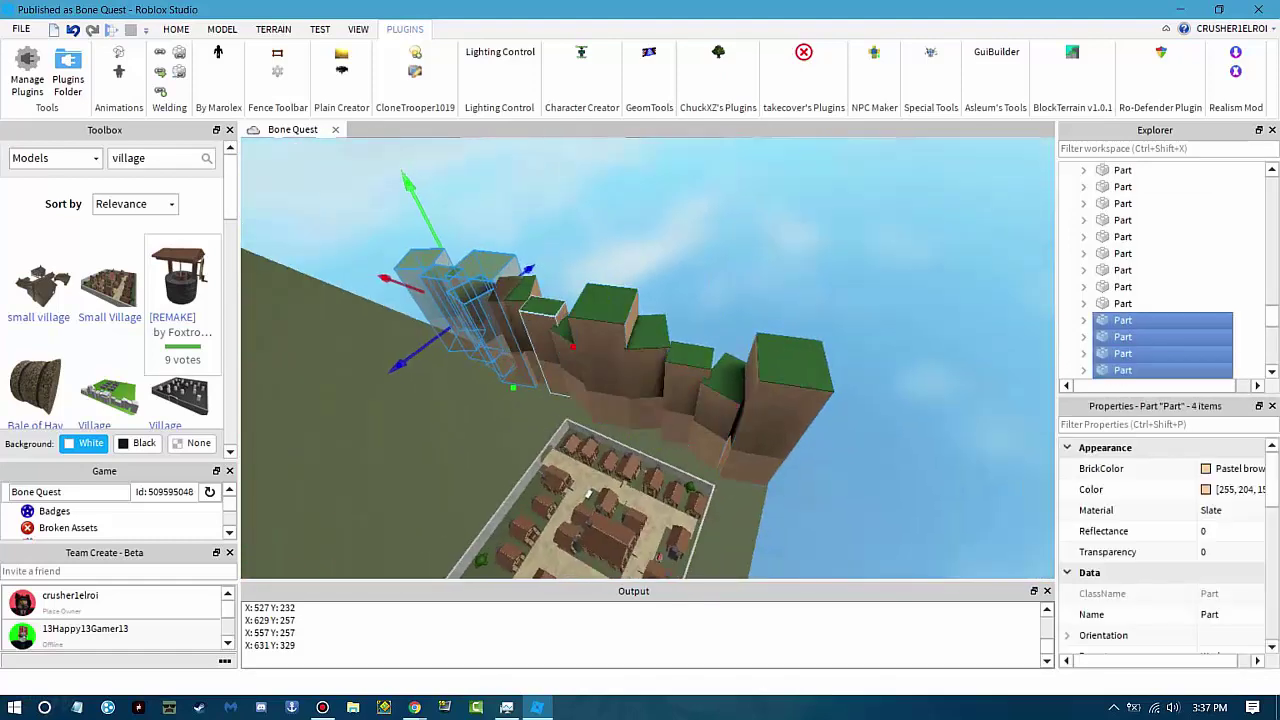
{"action": "left_click_drag", "start_coordinate": [470, 300], "coordinate": [432, 284]}
{"action": "right_click_drag", "start_coordinate": [650, 400], "coordinate": [520, 400]}
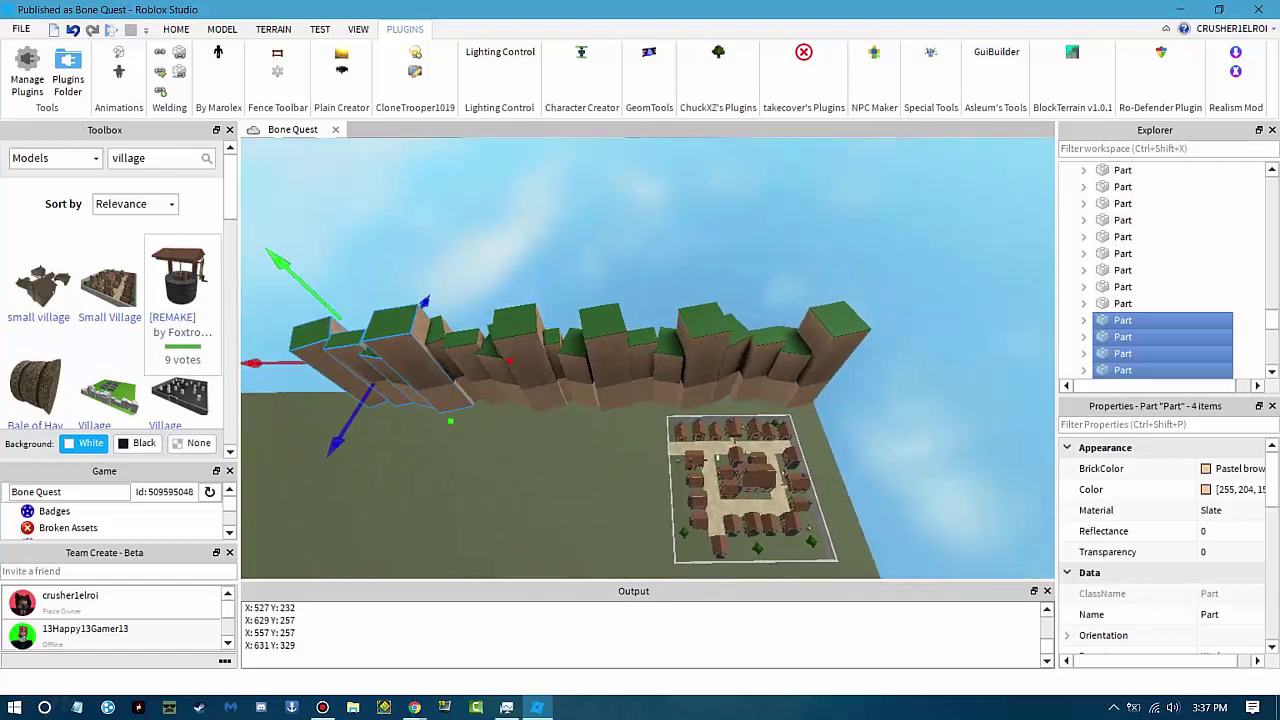
{"action": "left_click_drag", "start_coordinate": [280, 280], "coordinate": [890, 410]}
{"action": "right_click_drag", "start_coordinate": [650, 400], "coordinate": [545, 394]}
Duplicate the complete row of cliff blocks and rotate the copy parallel to the adjacent baseplate edge.
{"action": "left_click_drag", "start_coordinate": [278, 238], "coordinate": [990, 330]}
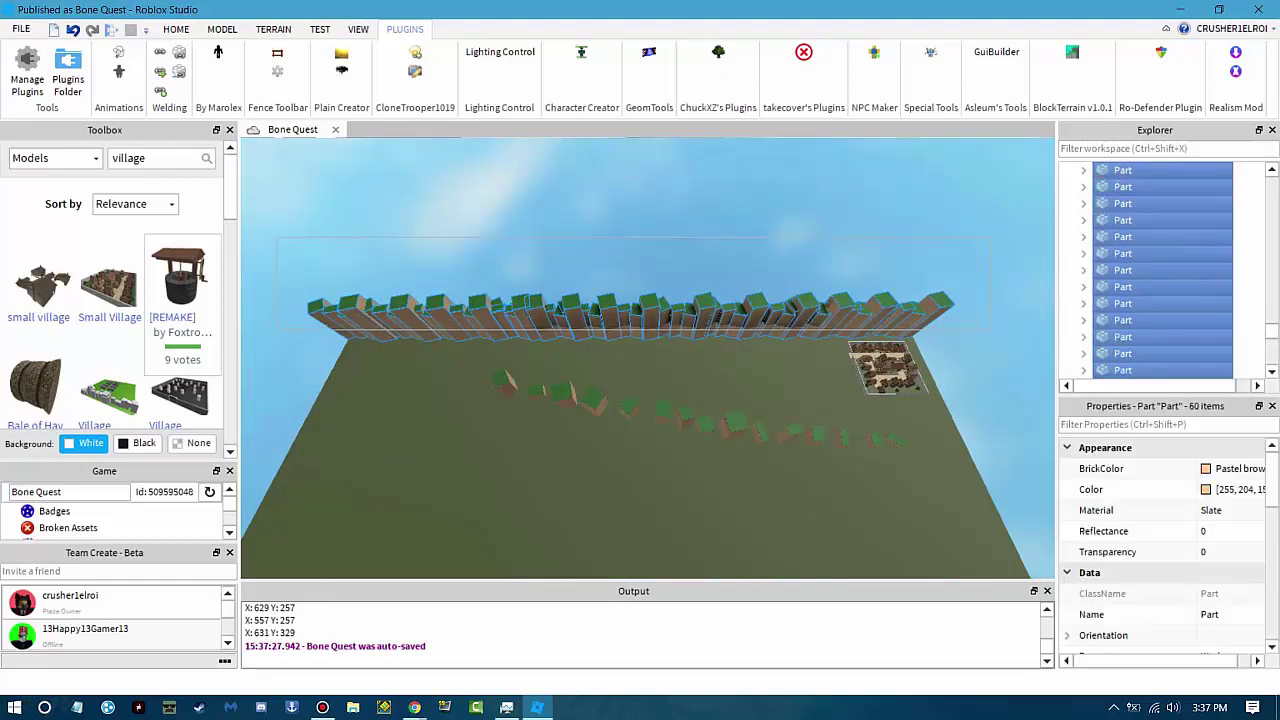
{"action": "right_click_drag", "start_coordinate": [648, 360], "coordinate": [490, 362]}
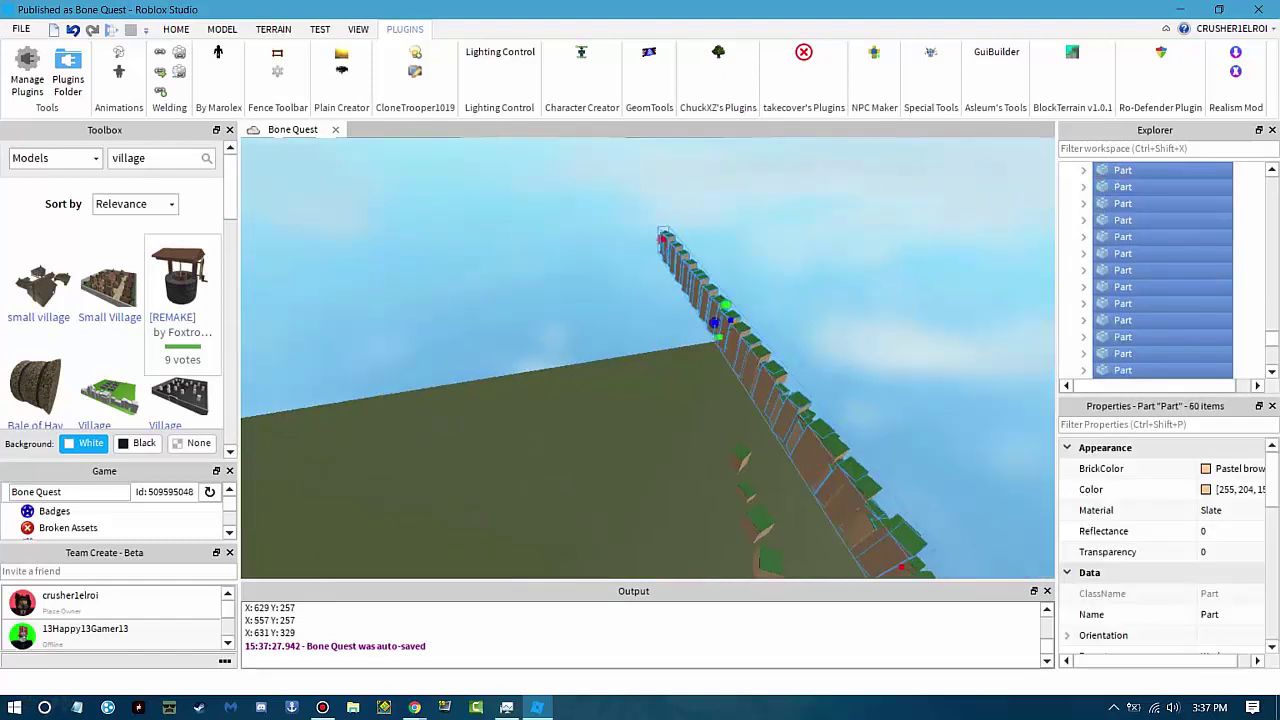
{"action": "right_click_drag", "start_coordinate": [648, 360], "coordinate": [600, 362]}
{"action": "key", "text": "ctrl+d"}
{"action": "key", "text": "ctrl+r"}
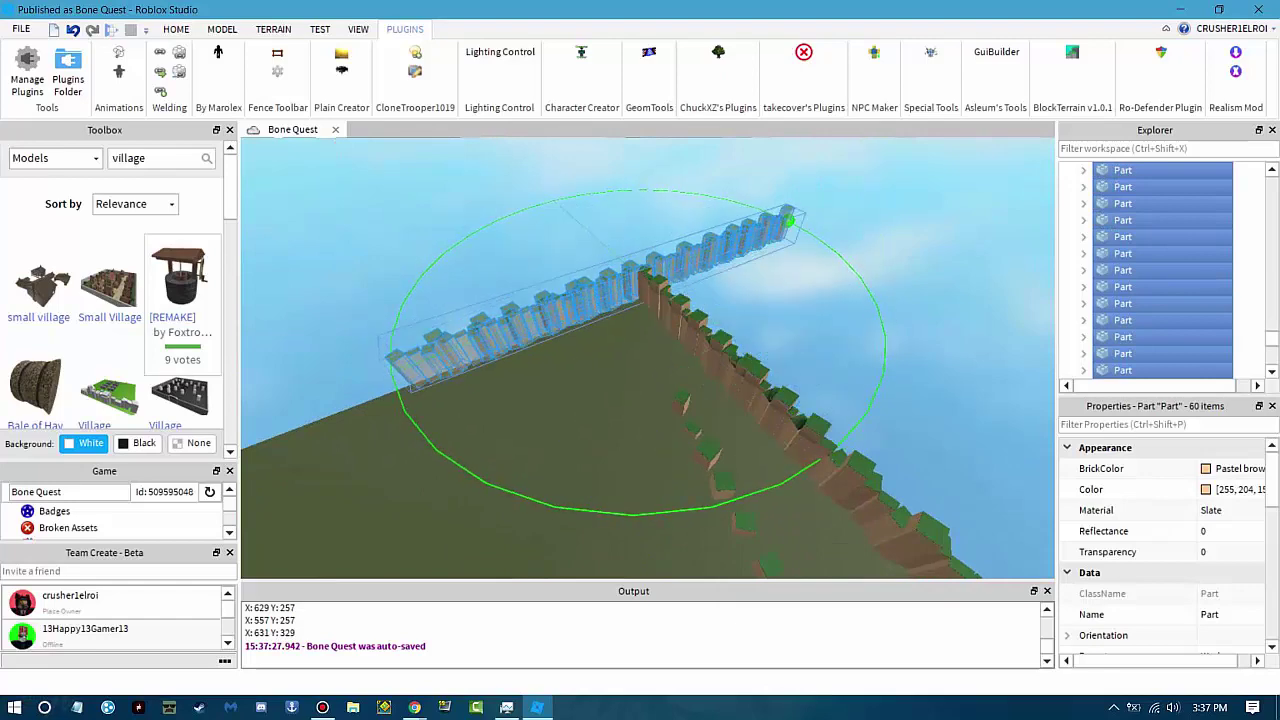
{"action": "left_click_drag", "start_coordinate": [609, 341], "coordinate": [452, 406]}
{"action": "right_click_drag", "start_coordinate": [648, 360], "coordinate": [580, 395]}
{"action": "key", "text": "ctrl+4"}
{"action": "left_click_drag", "start_coordinate": [628, 500], "coordinate": [622, 500]}
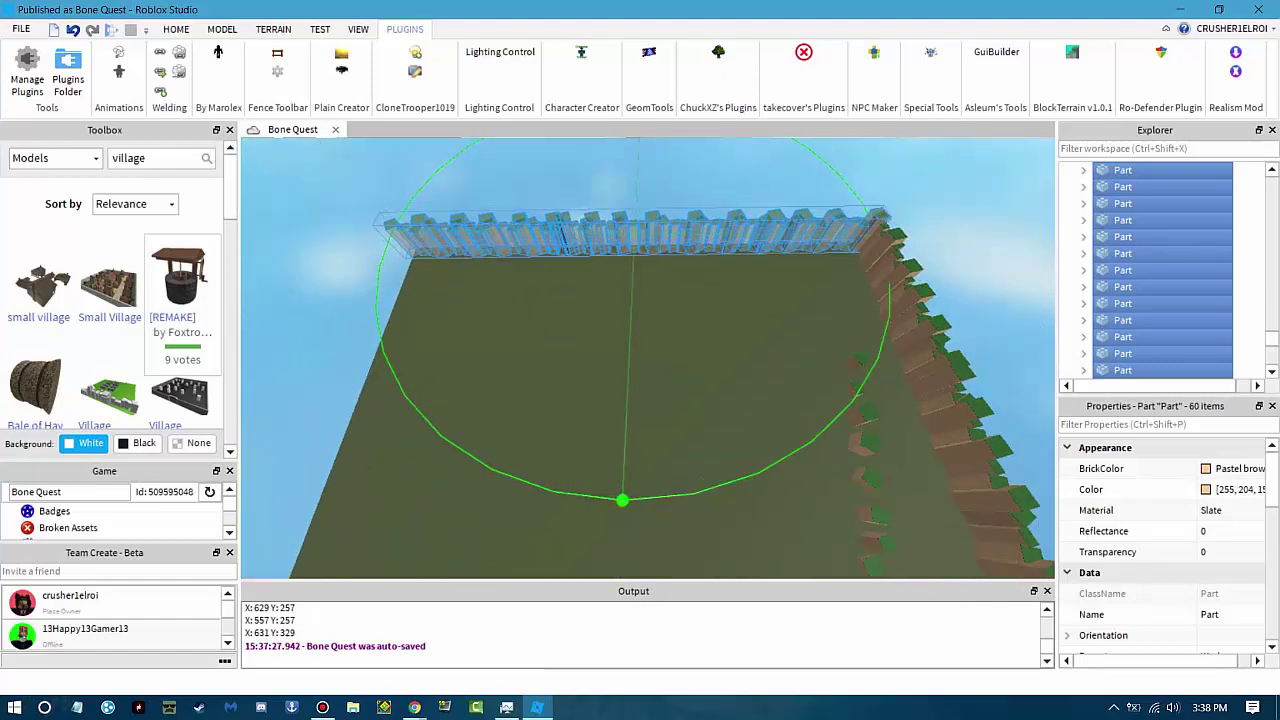
Move the rotated cliff row onto the adjacent baseplate edge so that it meets the first row at the corner.
{"action": "key", "text": "ctrl+2"}
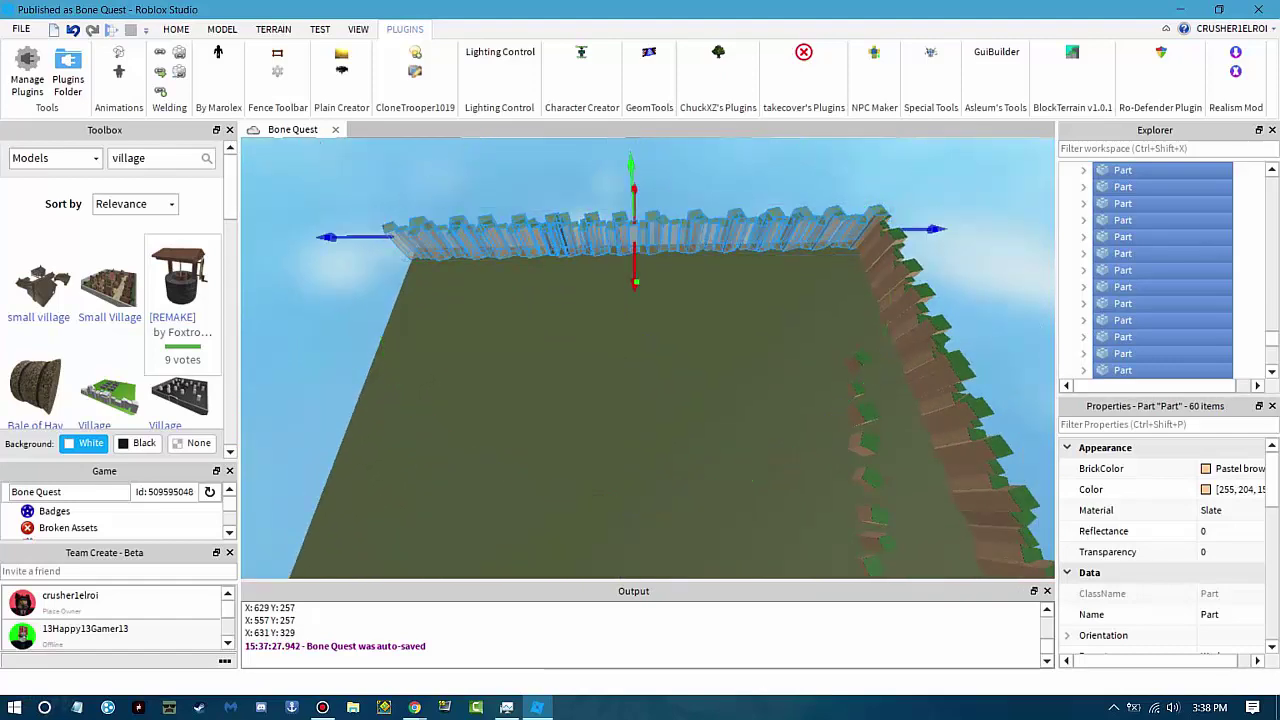
{"action": "right_click_drag", "start_coordinate": [645, 360], "coordinate": [590, 372]}
{"action": "left_click", "coordinate": [868, 313]}
{"action": "left_click", "coordinate": [450, 390]}
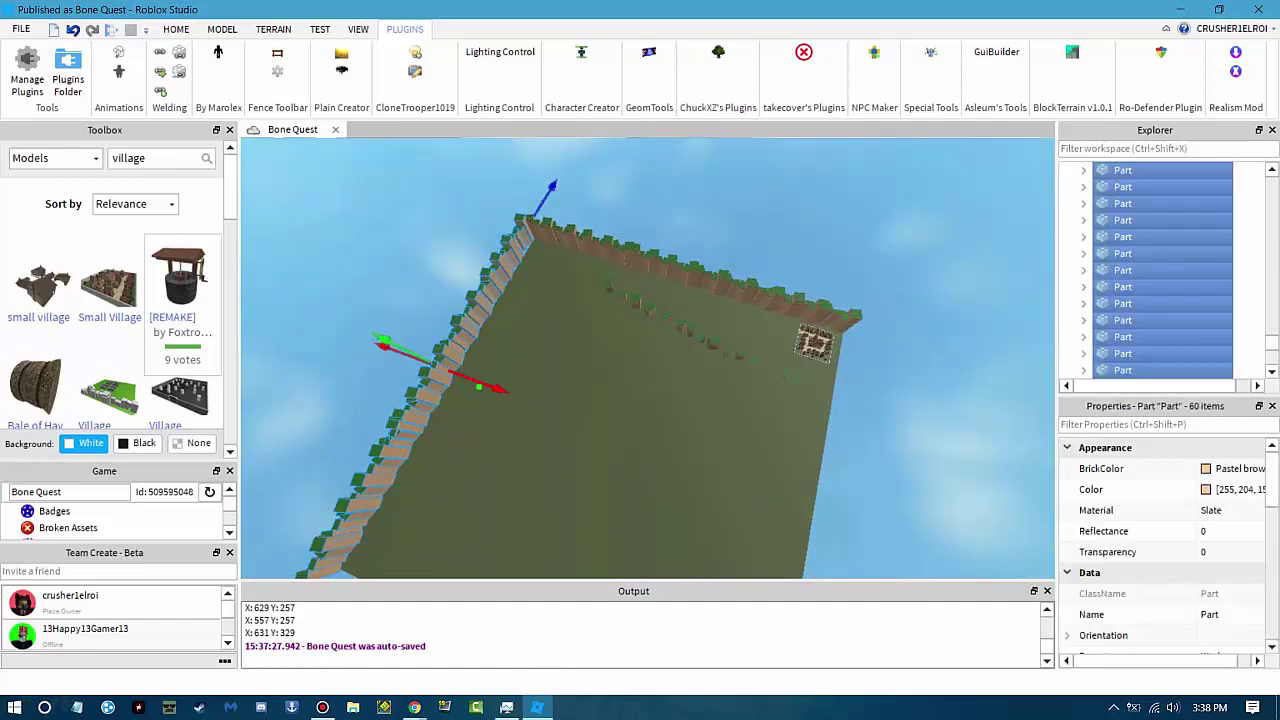
Place copies of the cliff row along the two remaining baseplate edges, rotating the last one so its ends meet the neighbouring rows.
{"action": "left_click_drag", "start_coordinate": [450, 390], "coordinate": [835, 456]}
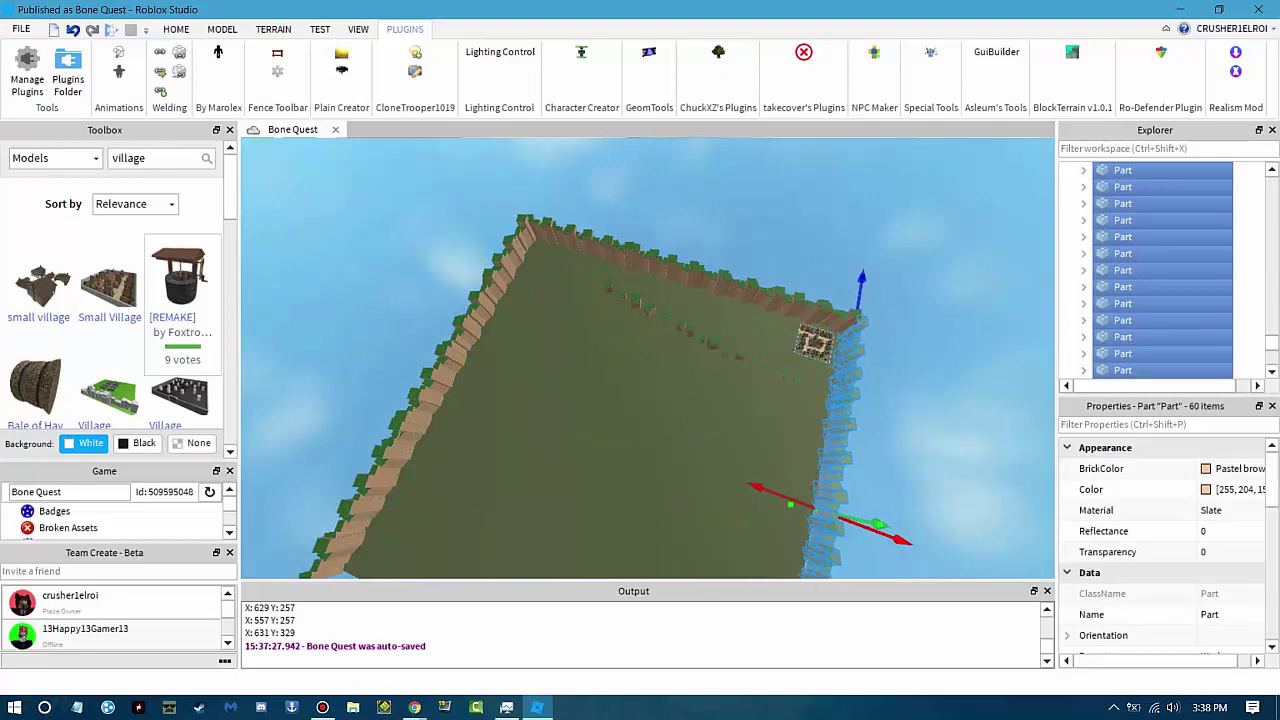
{"action": "right_click_drag", "start_coordinate": [650, 360], "coordinate": [370, 405]}
{"action": "key", "text": "ctrl+4"}
{"action": "key", "text": "ctrl+2"}
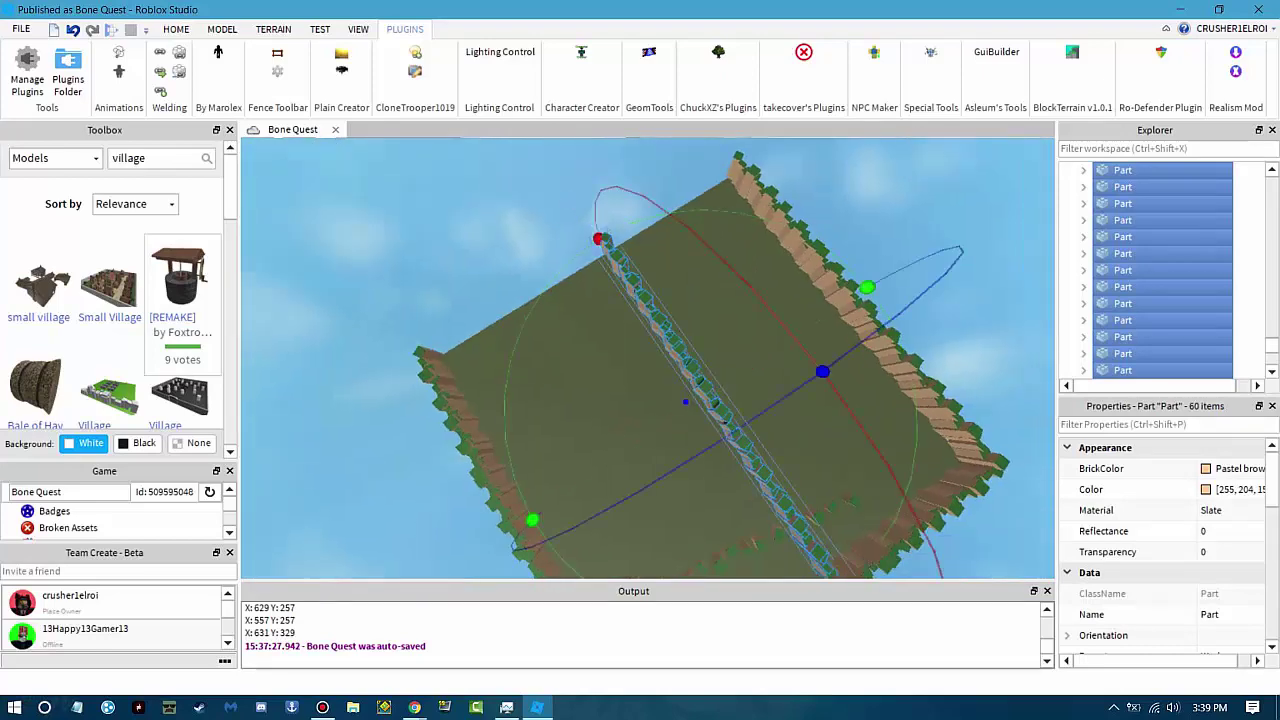
{"action": "key", "text": "ctrl+z"}
{"action": "key", "text": "ctrl+2"}
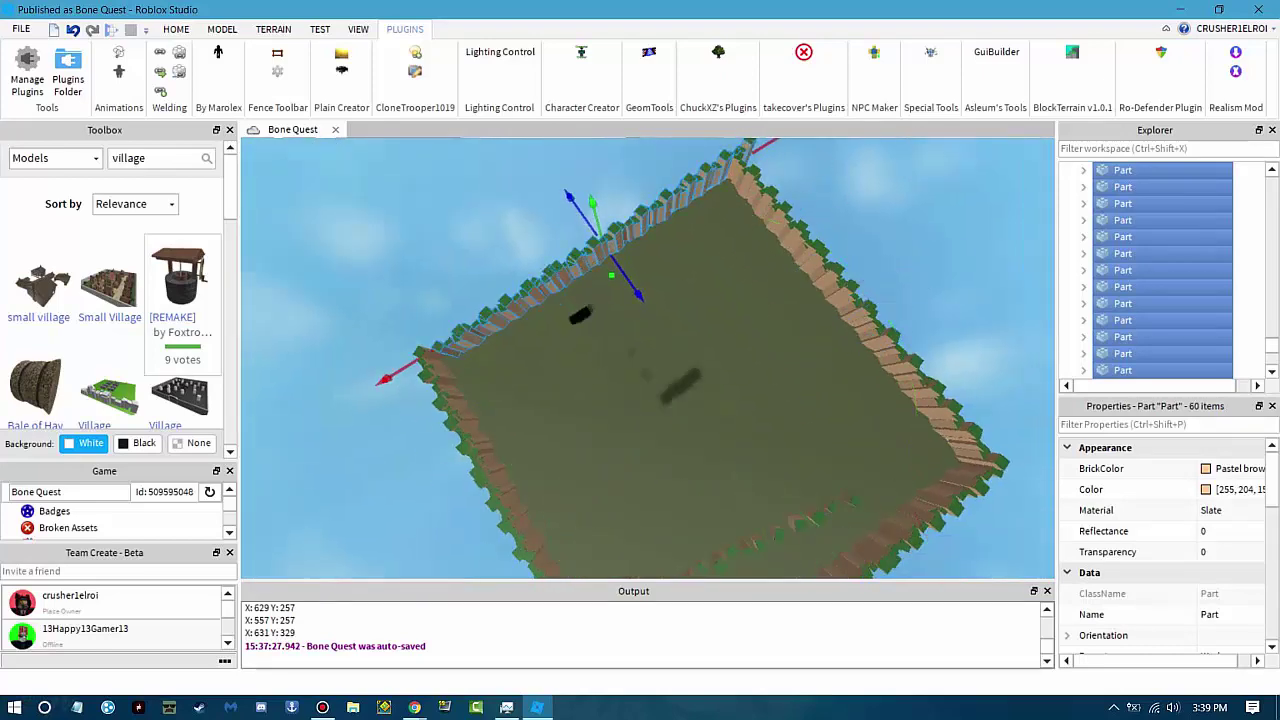
{"action": "left_click_drag", "start_coordinate": [385, 378], "coordinate": [365, 390]}
{"action": "key", "text": "ctrl+4"}
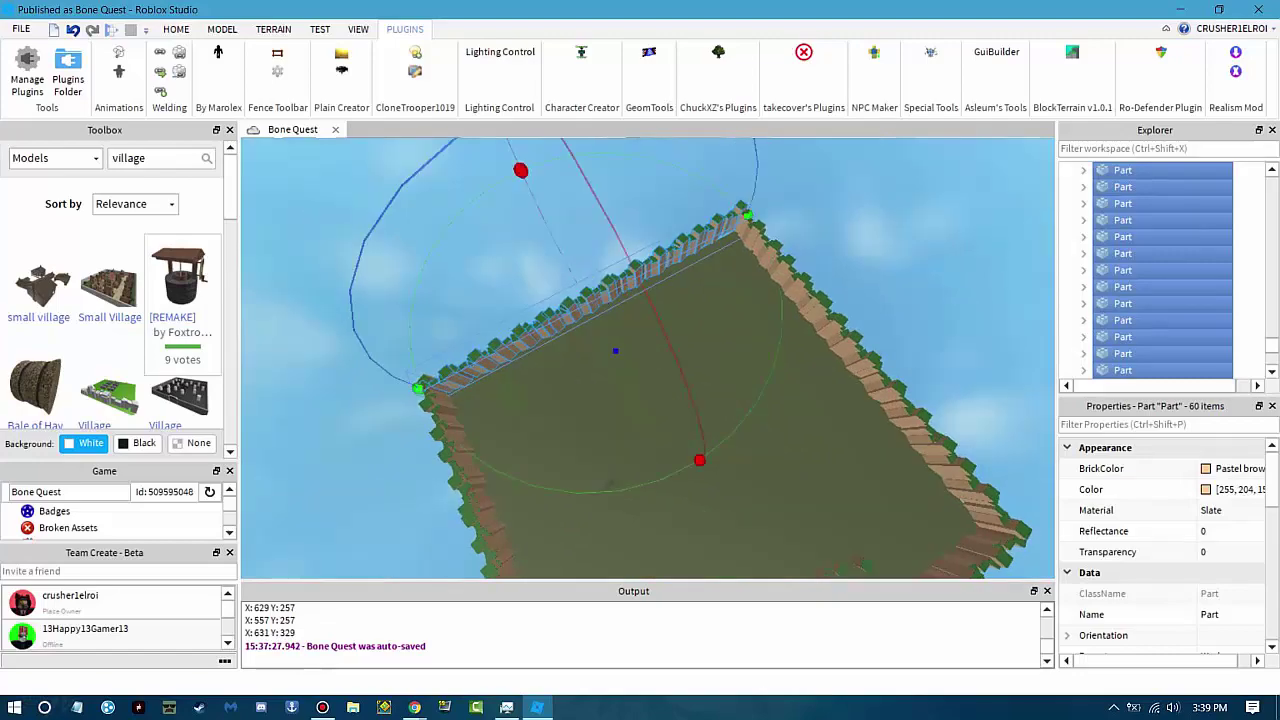
Inspect the enclosing cliff walls and the village from ground level across the grassy field.
{"action": "right_click_drag", "start_coordinate": [650, 400], "coordinate": [650, 310]}
{"action": "key", "text": "w"}
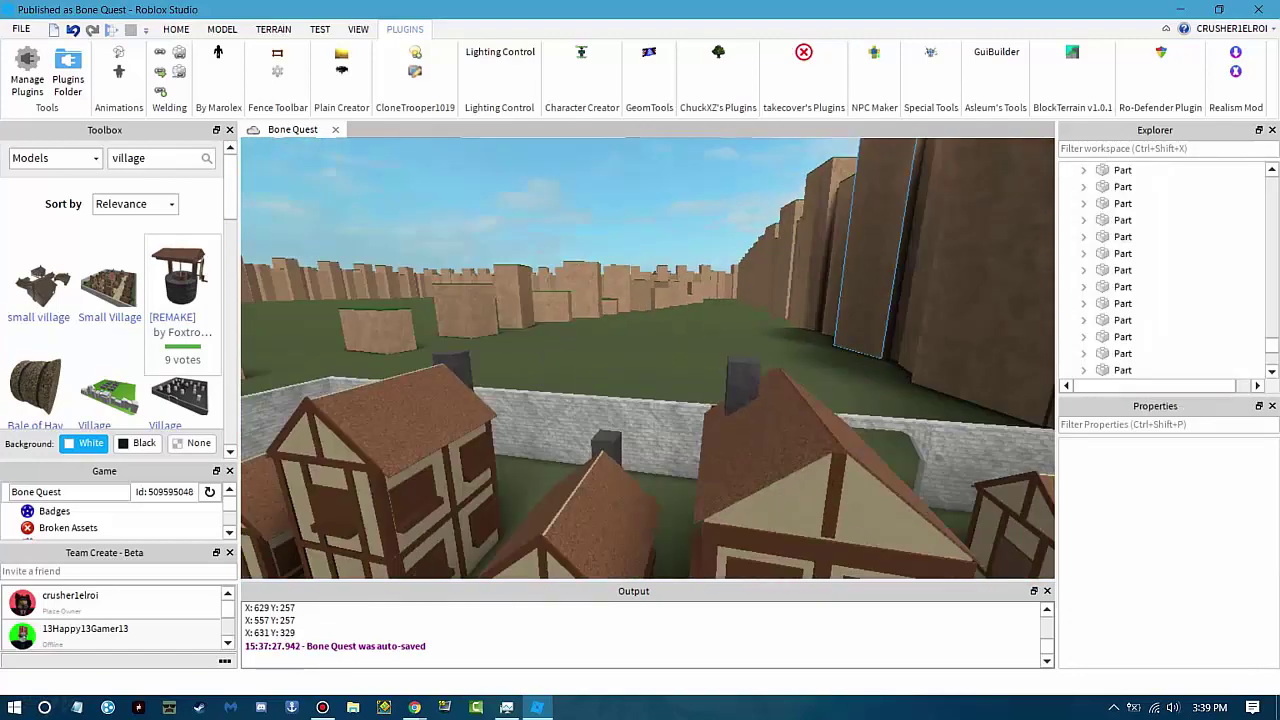
{"action": "right_click_drag", "start_coordinate": [650, 360], "coordinate": [780, 360]}
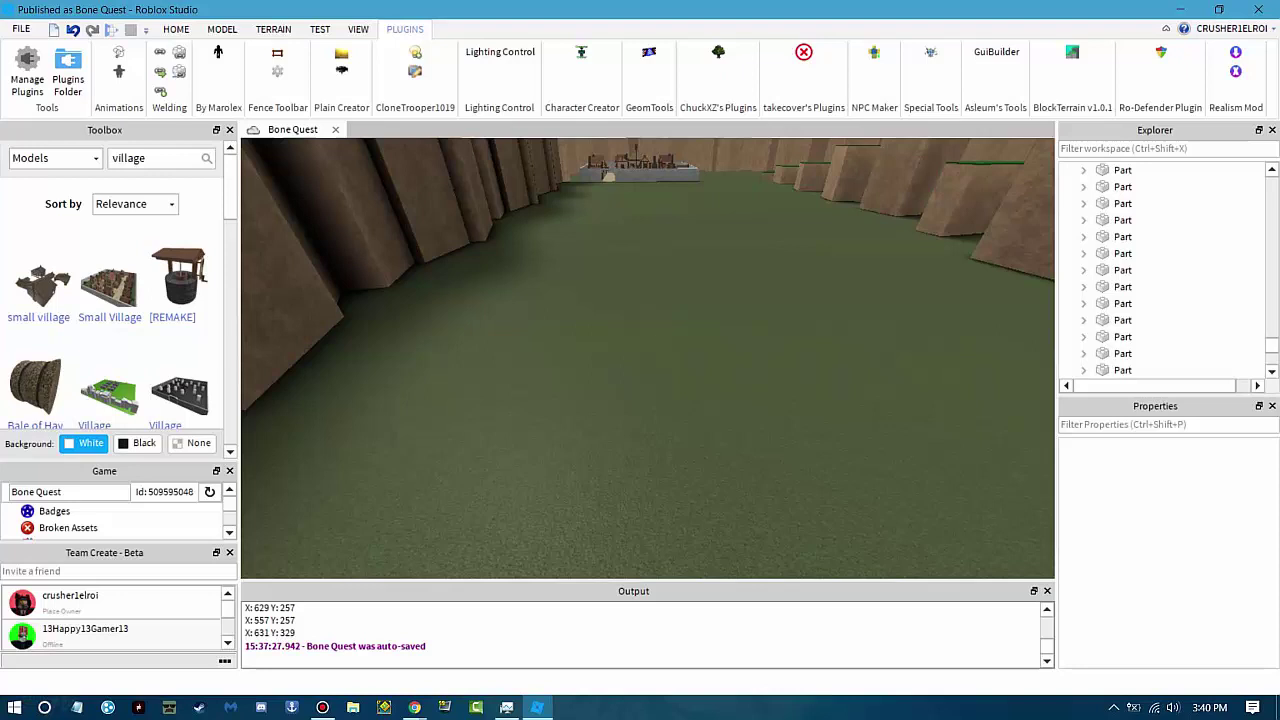
{"action": "key", "text": "alt+Tab"}
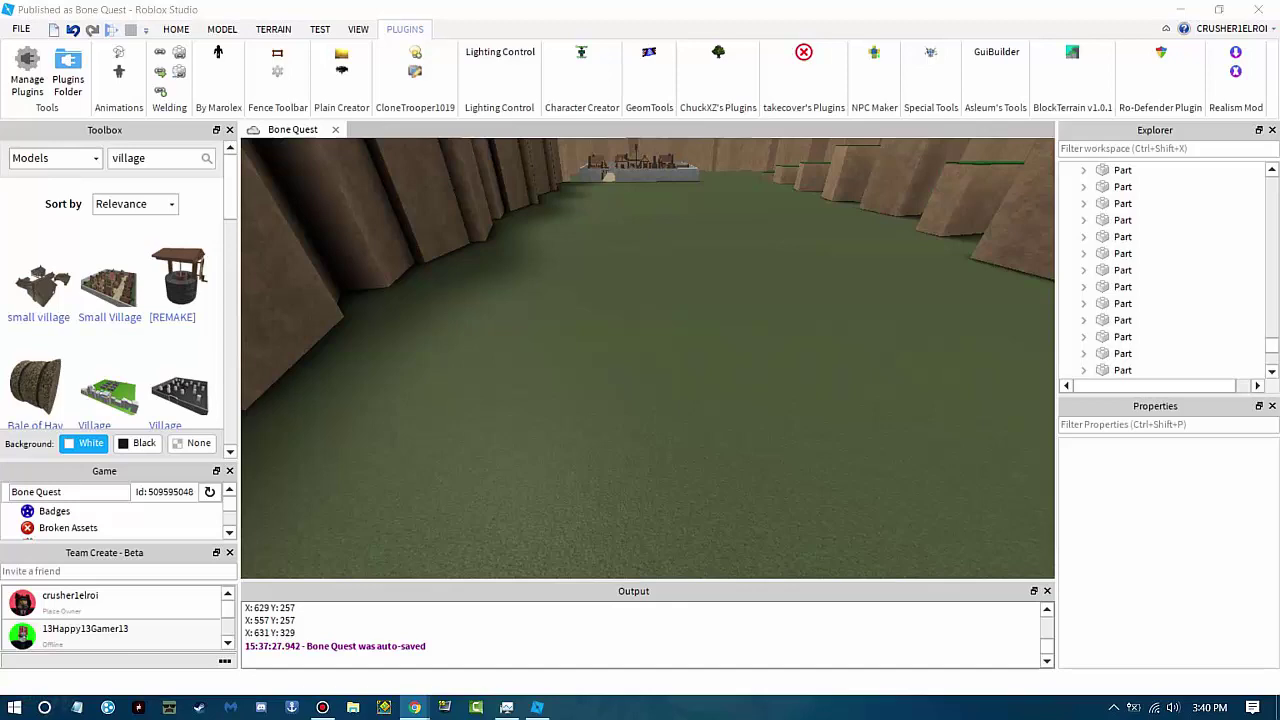
{"action": "key", "text": "alt+Tab"}
{"action": "key", "text": "w"}
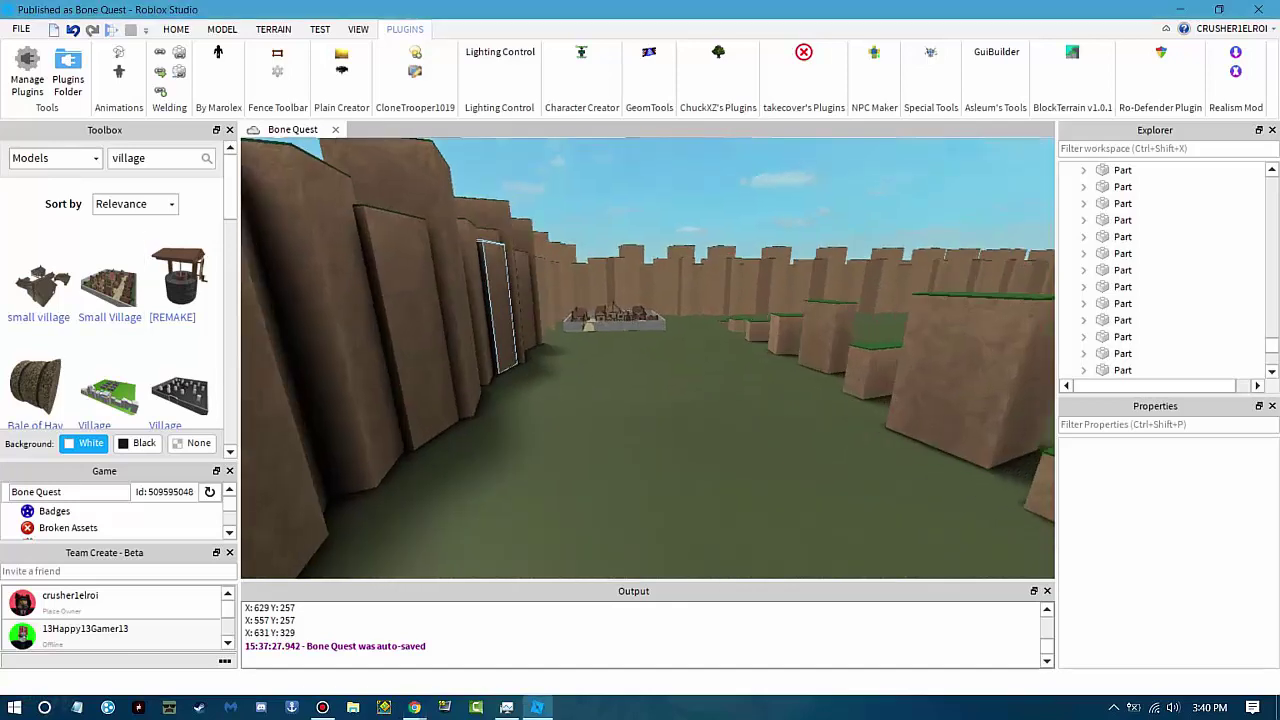
{"action": "key", "text": "w"}
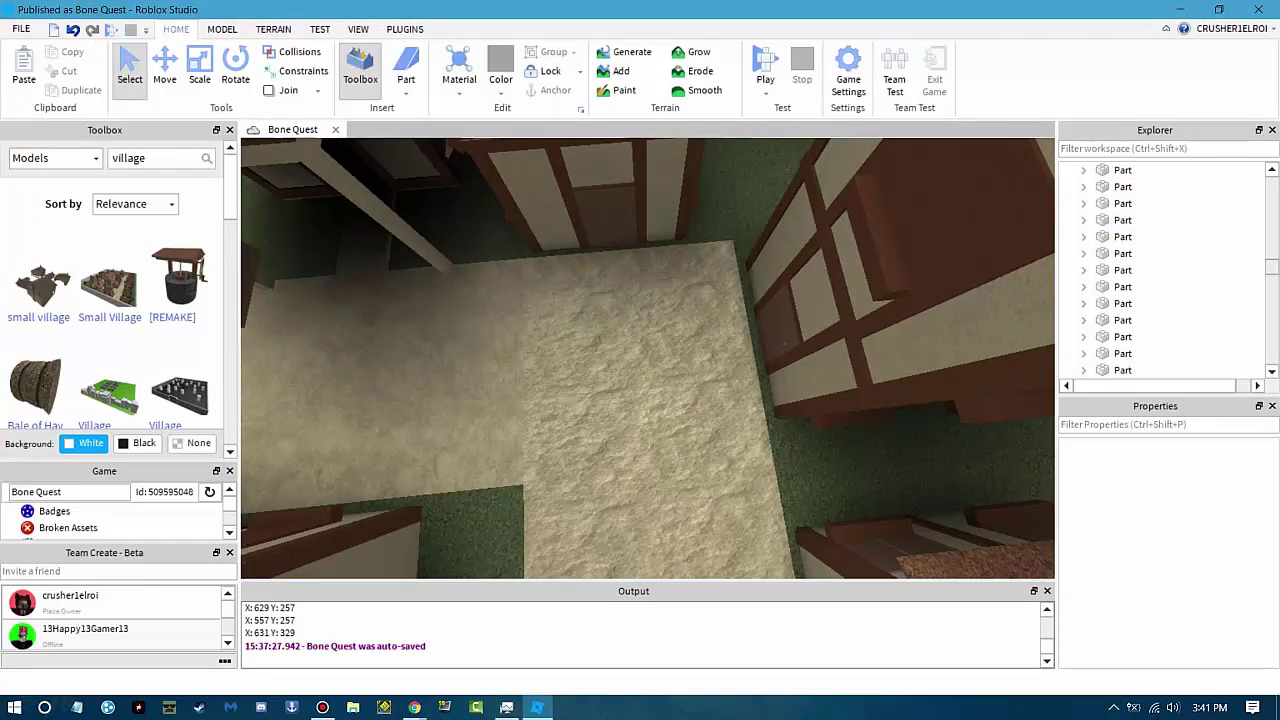
Insert a SpawnLocation on the village path, in front of the small house at its end.
{"action": "left_click", "coordinate": [1120, 170]}
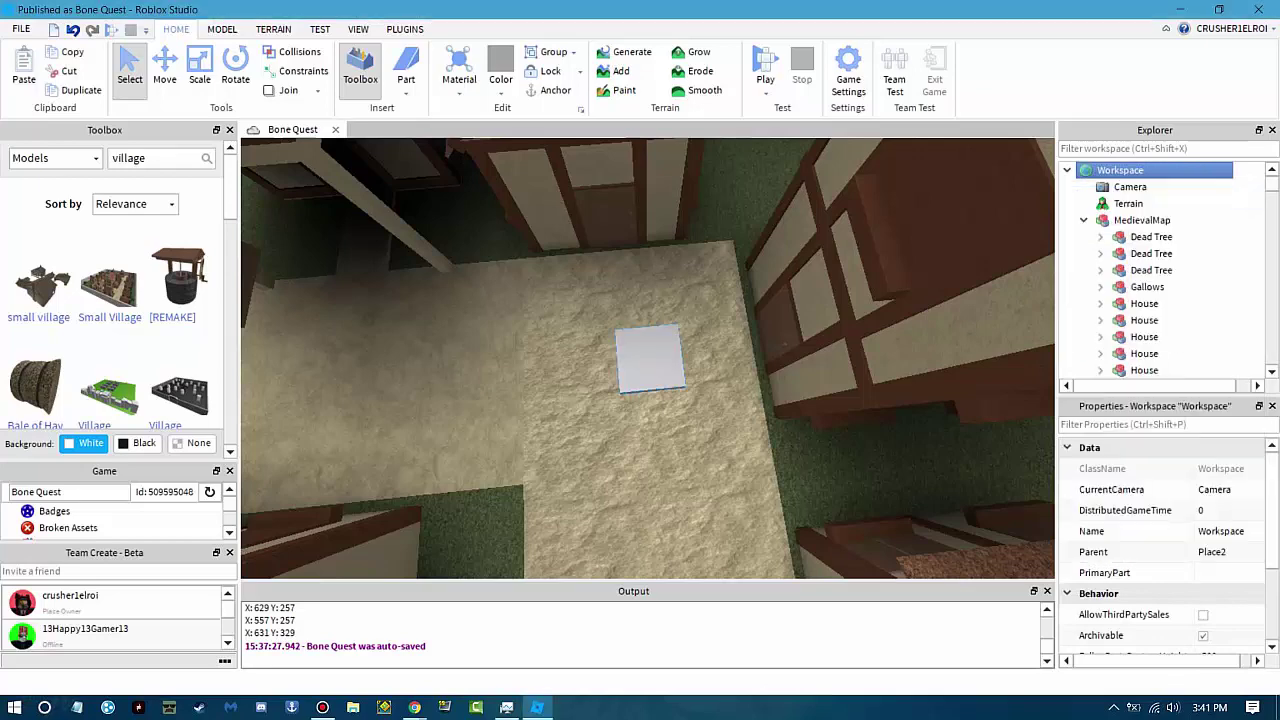
{"action": "key", "text": "s"}
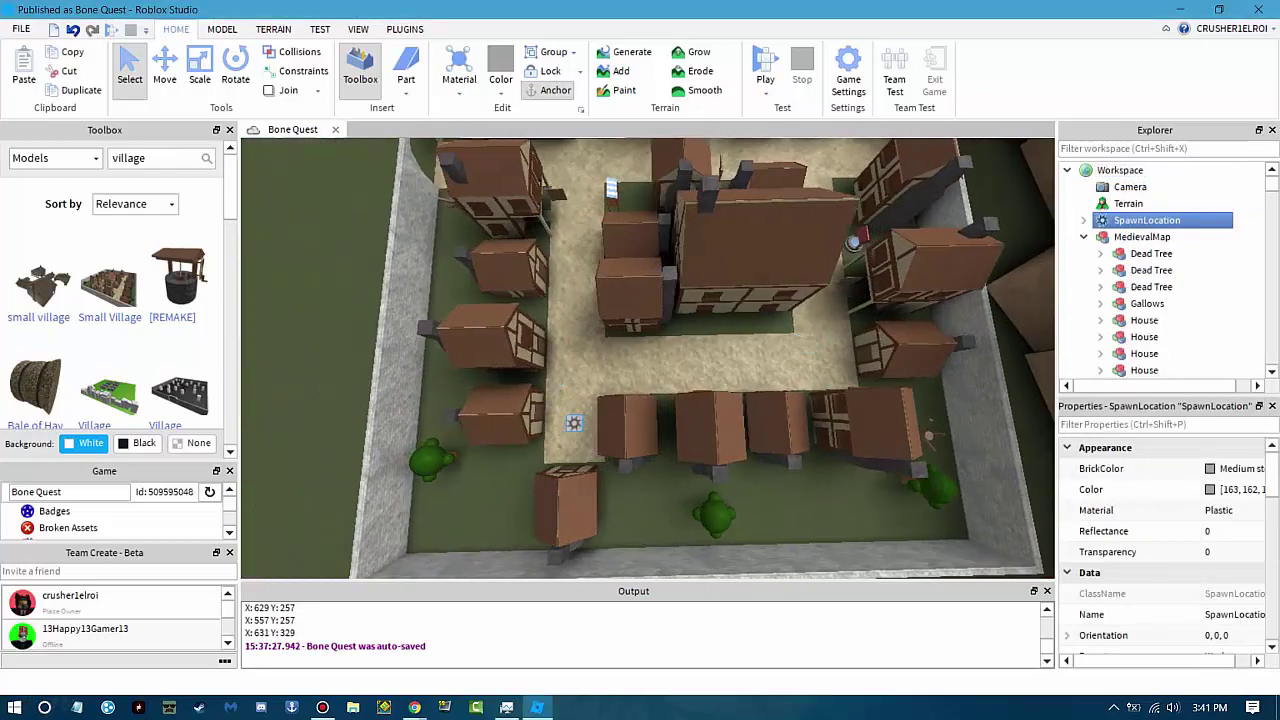
{"action": "key", "text": "alt+Tab"}
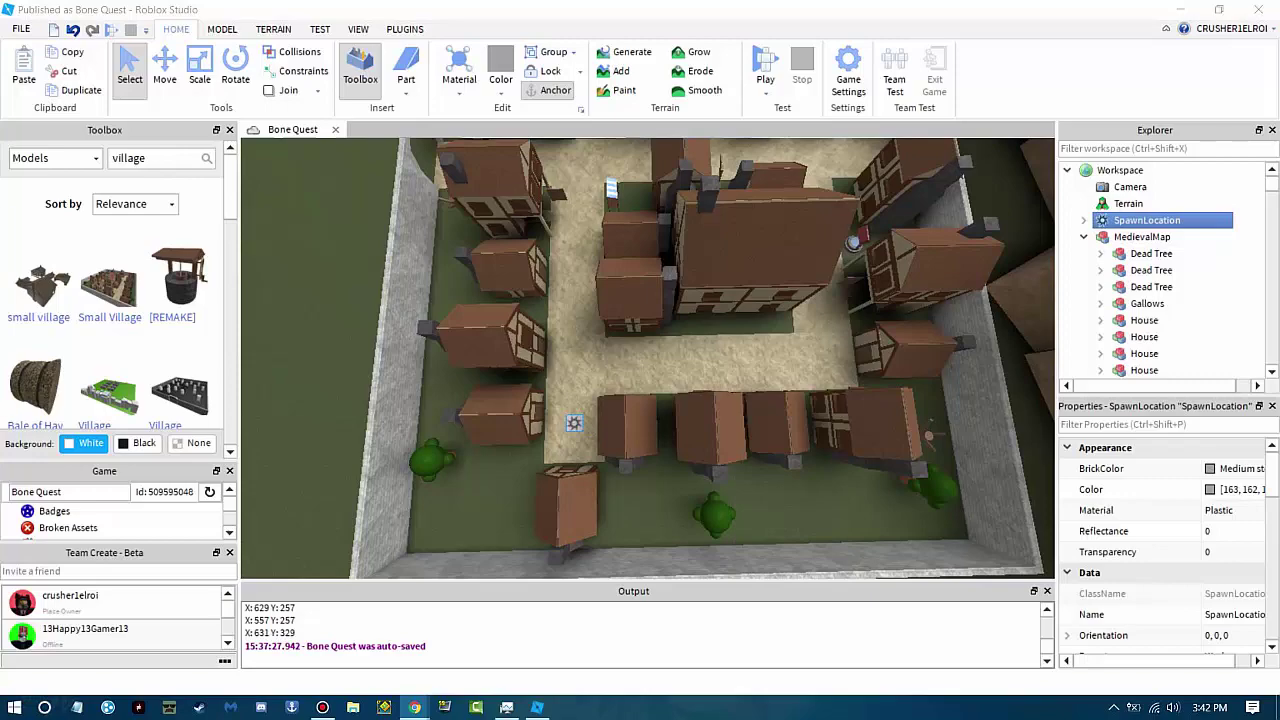
{"action": "key", "text": "f"}
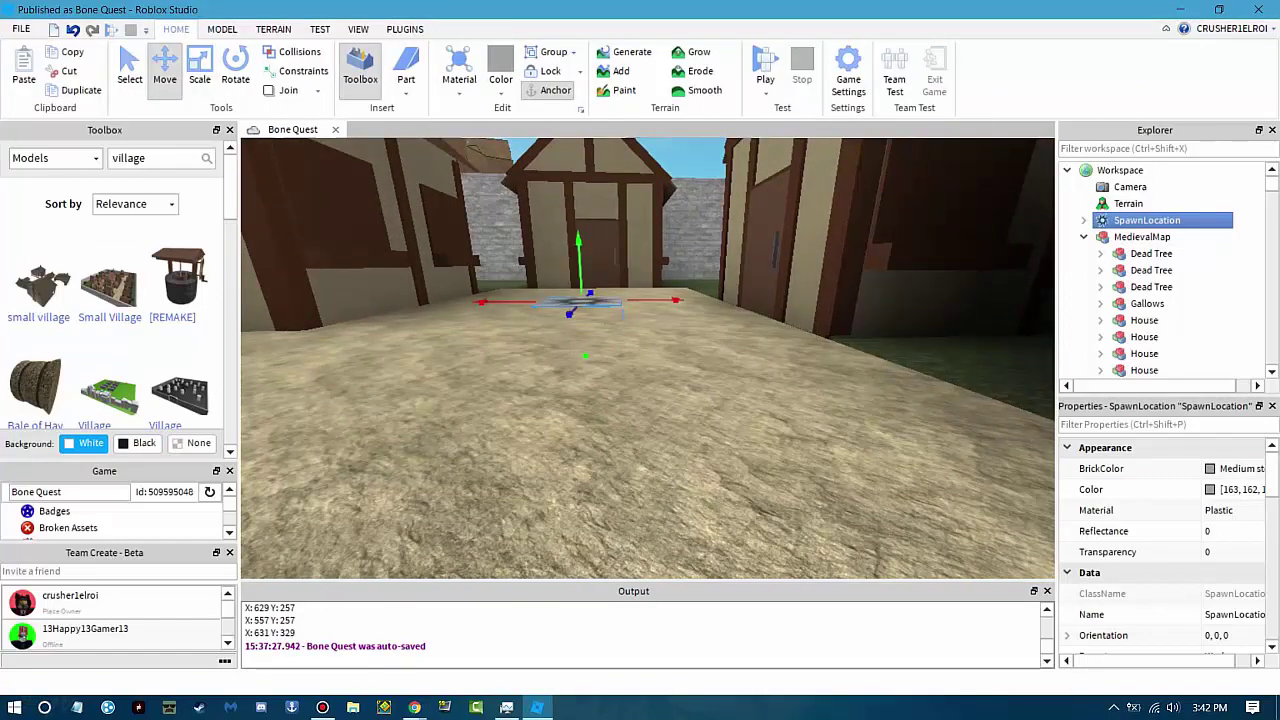
{"action": "scroll", "coordinate": [648, 358], "scroll_direction": "down", "scroll_amount": 5}
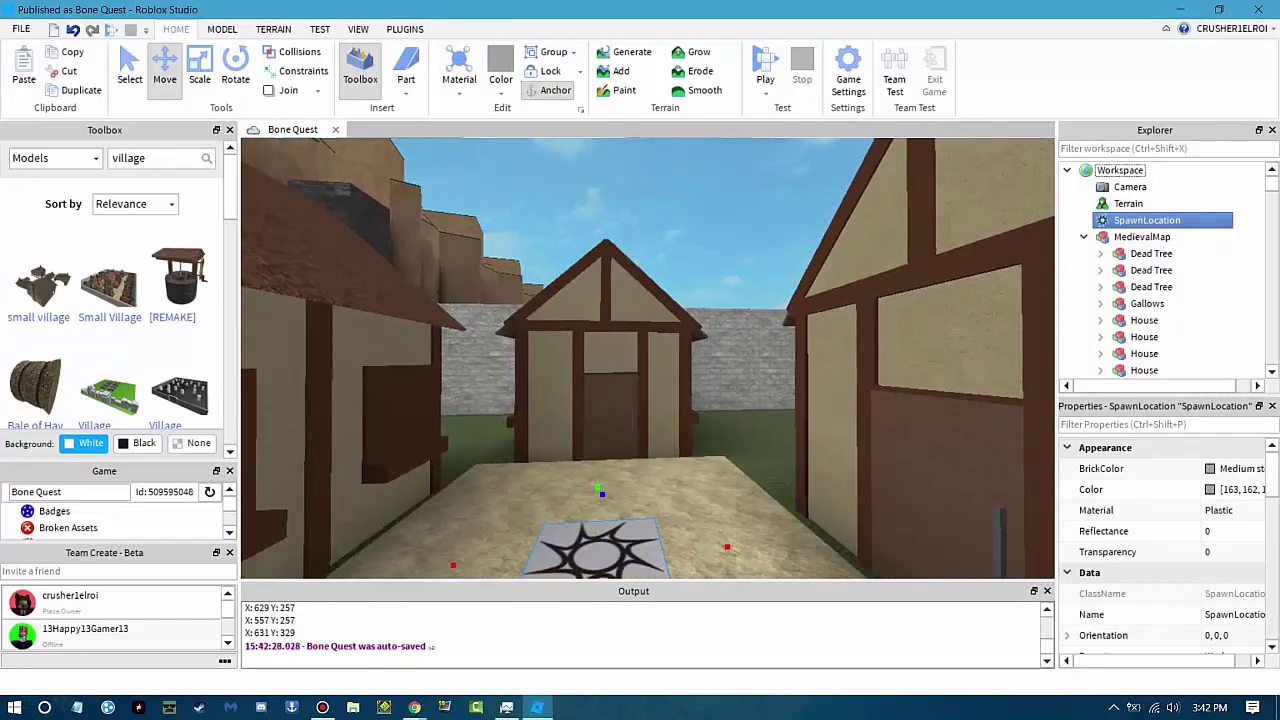
Delete the sun-shaped decal from the SpawnLocation so that only a plain pad is left.
{"action": "left_click", "coordinate": [1160, 237]}
{"action": "key", "text": "Delete"}
{"action": "scroll", "coordinate": [648, 358], "scroll_direction": "up", "scroll_amount": 3}
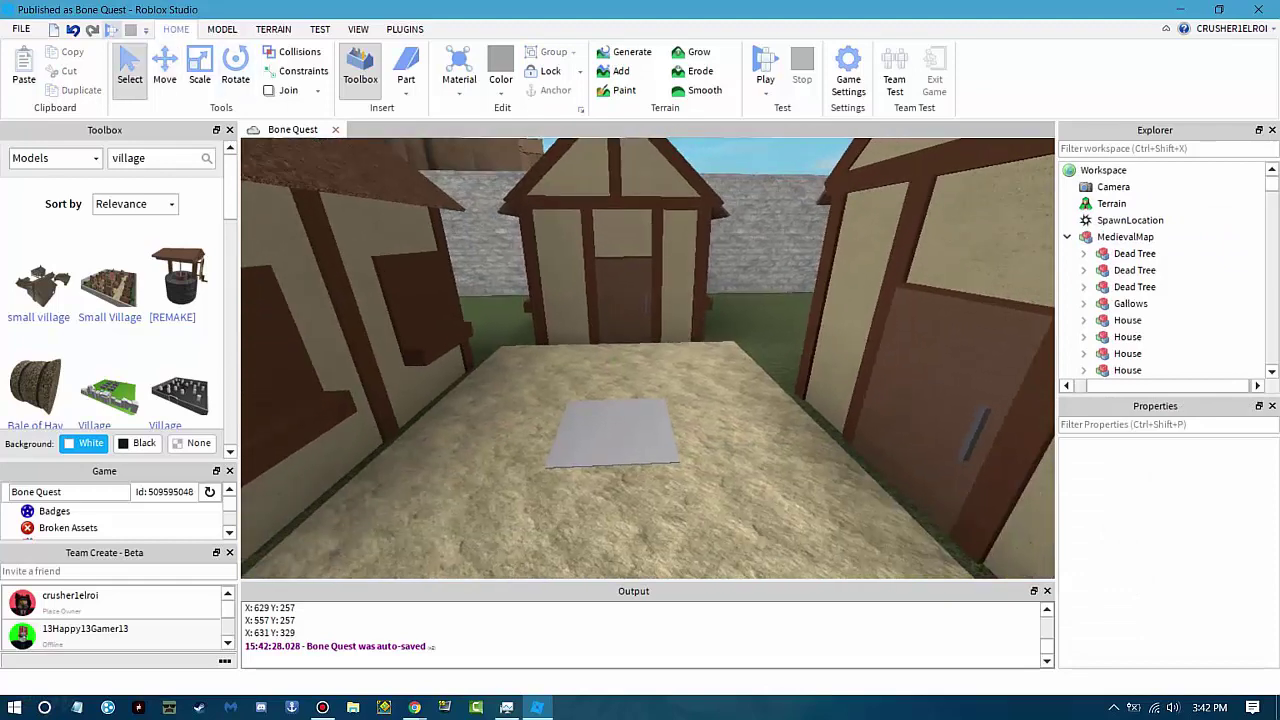
Playtest the map by walking the character from the spawn point to the arched gateway, and end the test.
{"action": "left_click", "coordinate": [111, 29]}
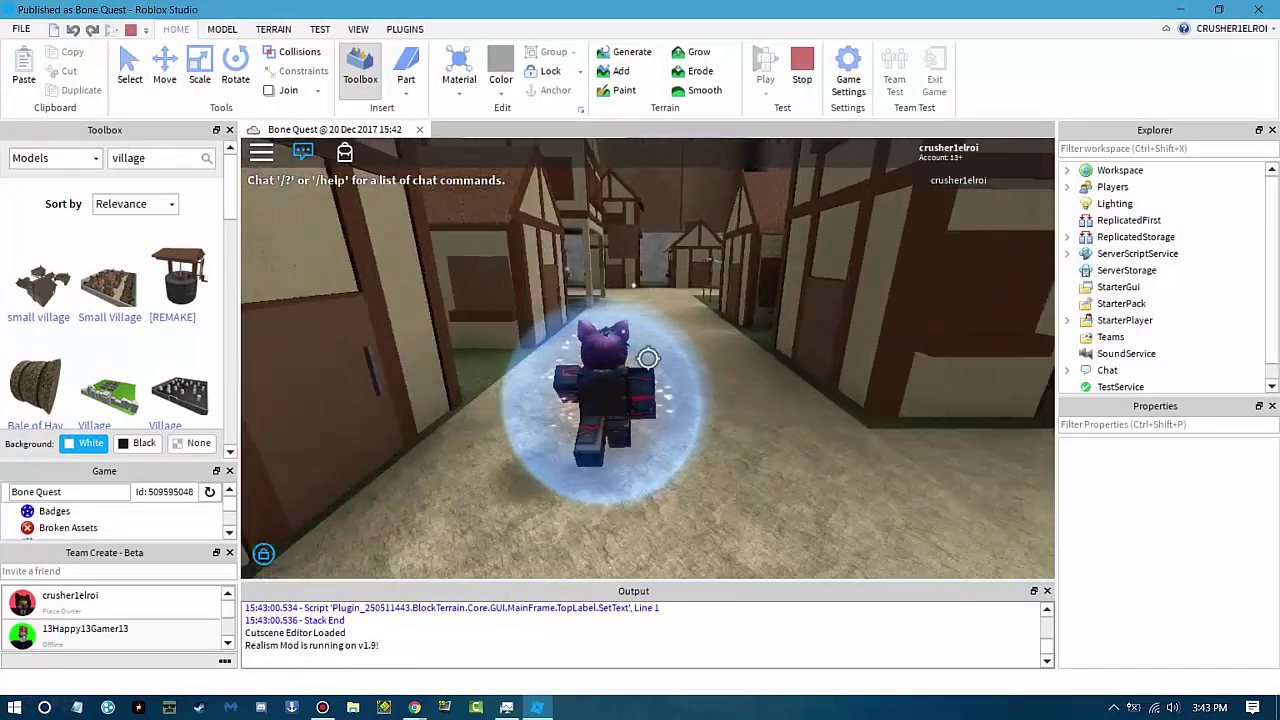
{"action": "key", "text": "w"}
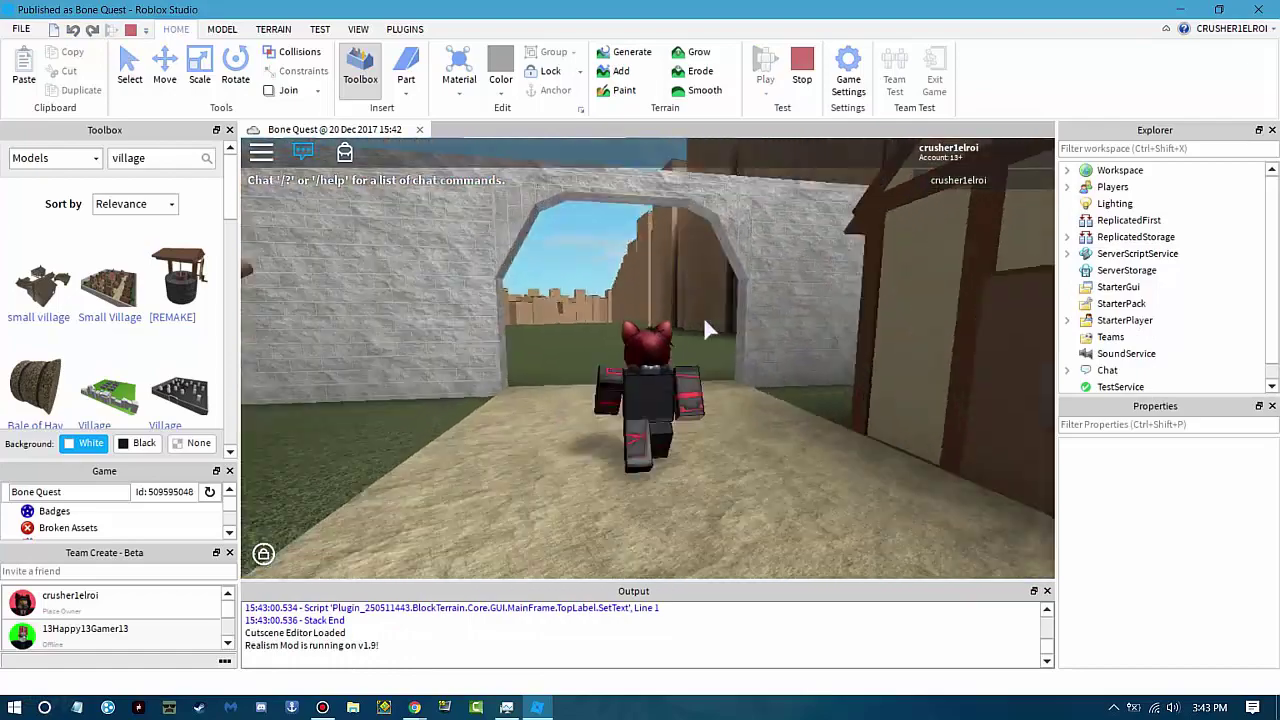
{"action": "key", "text": "shift+F5"}
Add an NPC character model to the grassy field outside the village.
{"action": "key", "text": "w"}
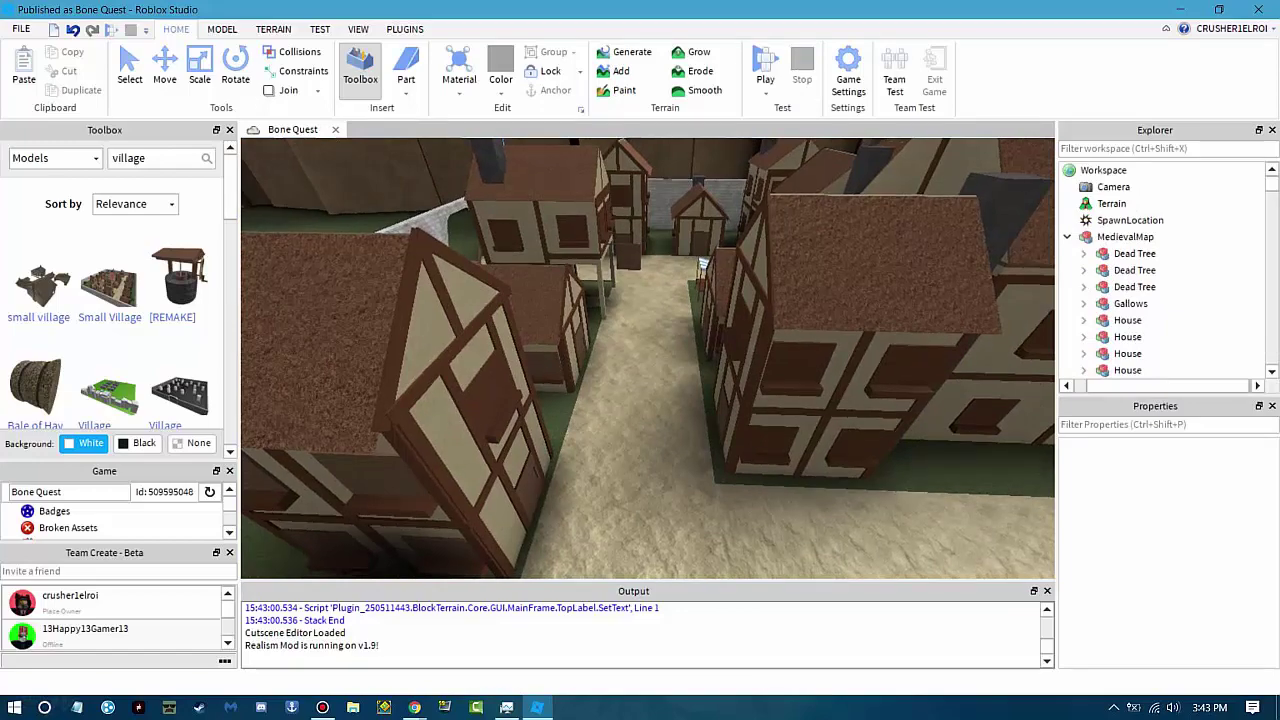
{"action": "scroll", "coordinate": [1165, 270], "scroll_direction": "down", "scroll_amount": 6}
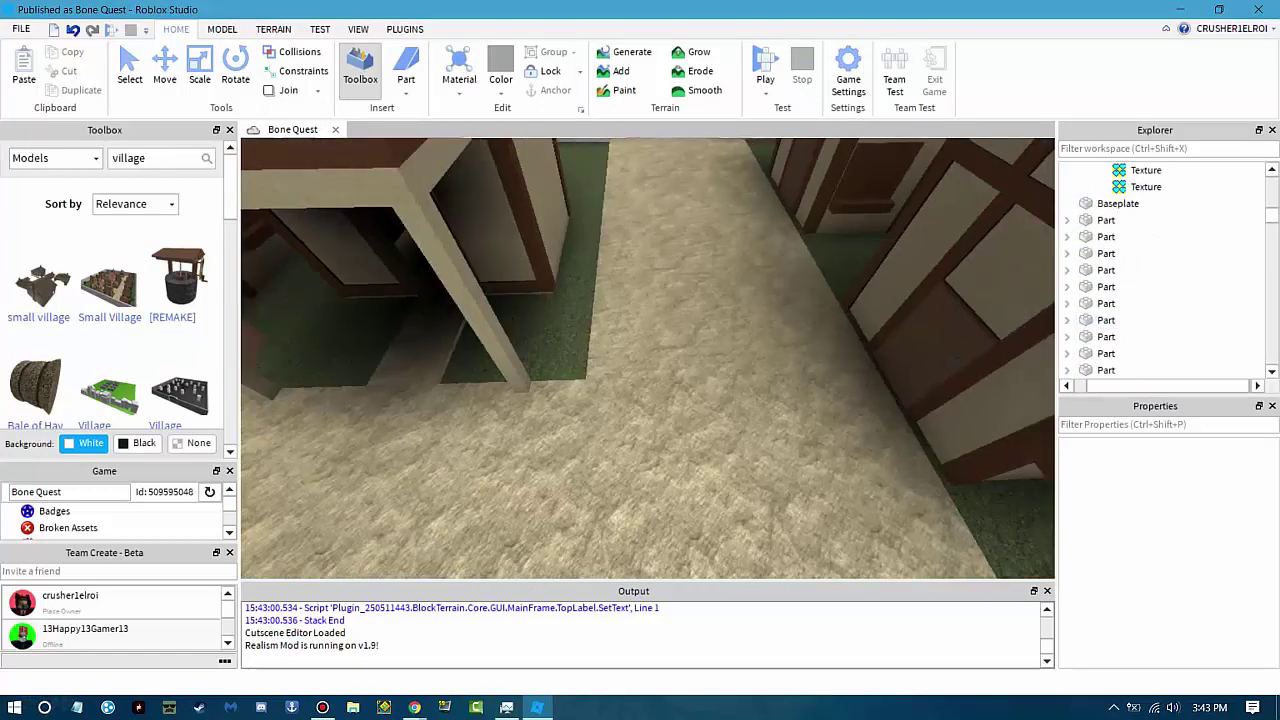
{"action": "left_click", "coordinate": [405, 29]}
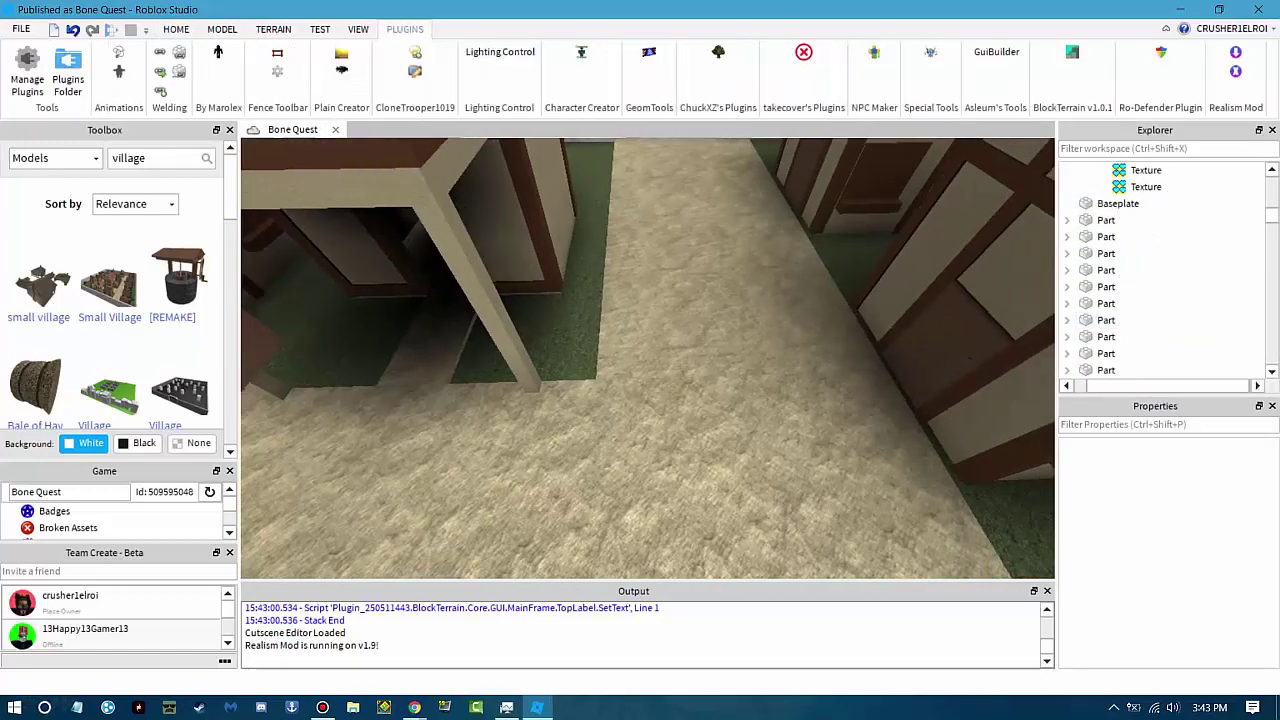
{"action": "key", "text": "alt+Tab"}
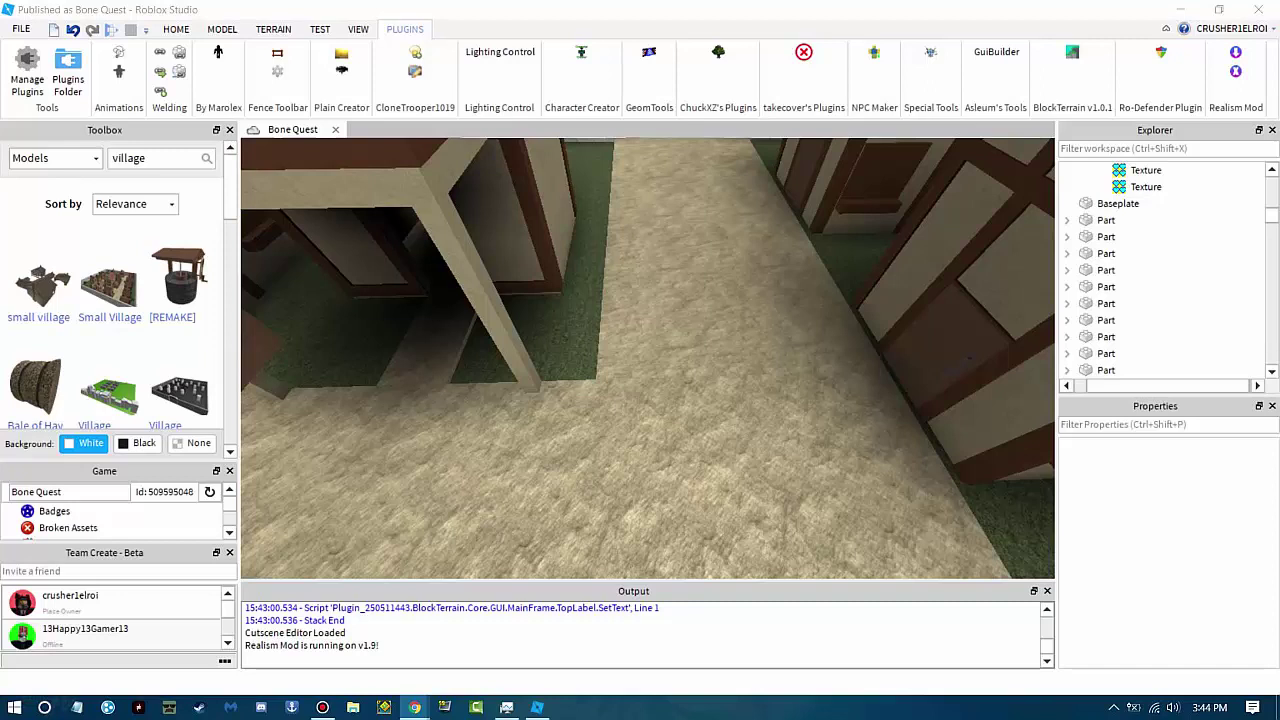
{"action": "key", "text": "w"}
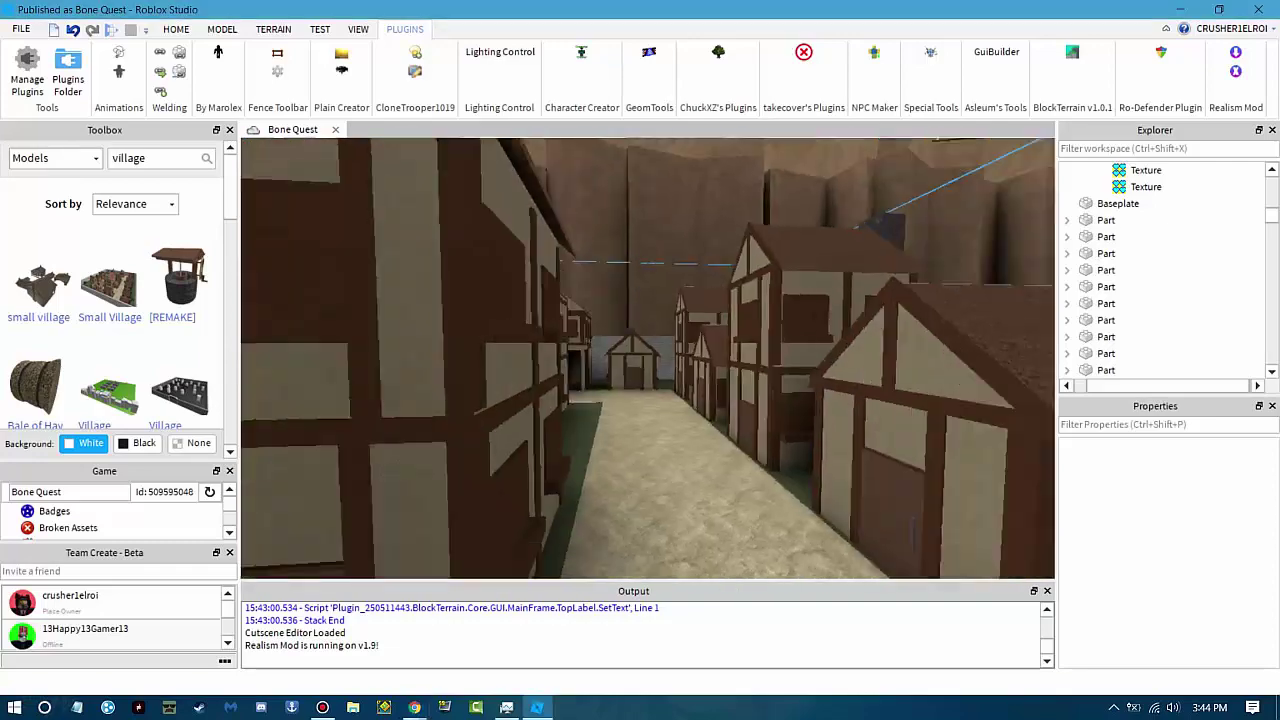
{"action": "key", "text": "w"}
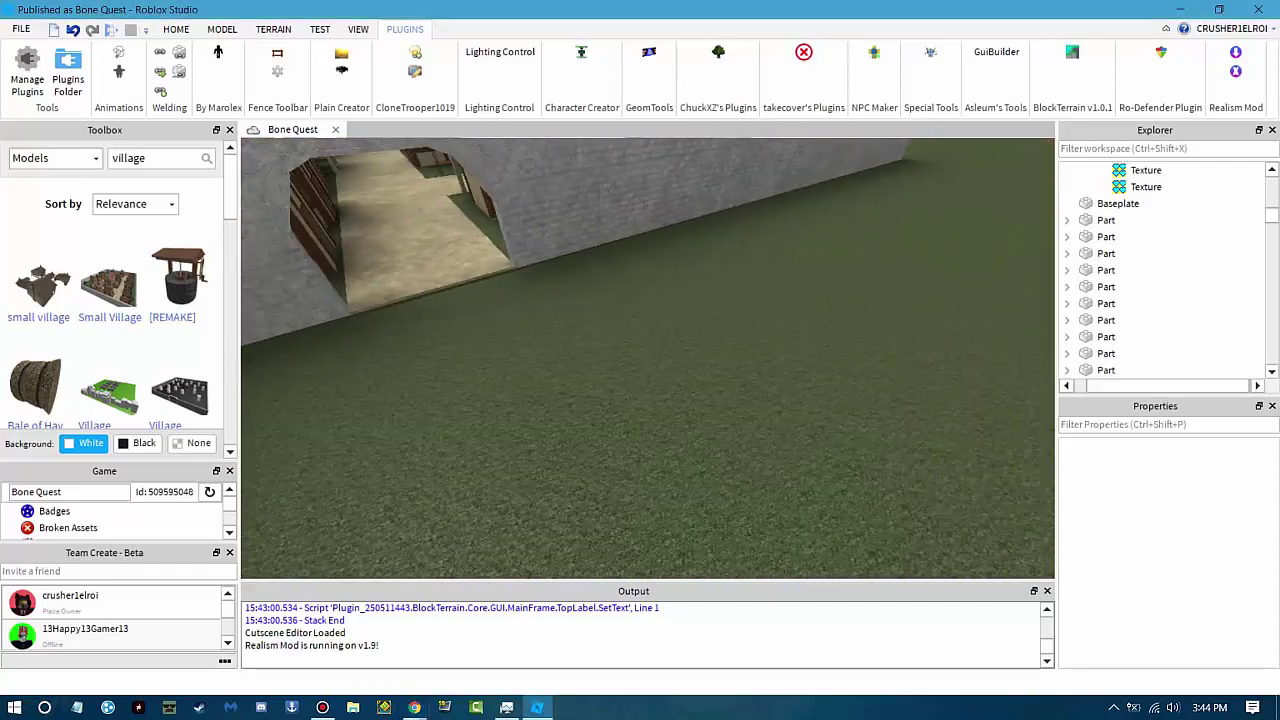
{"action": "key", "text": "s"}
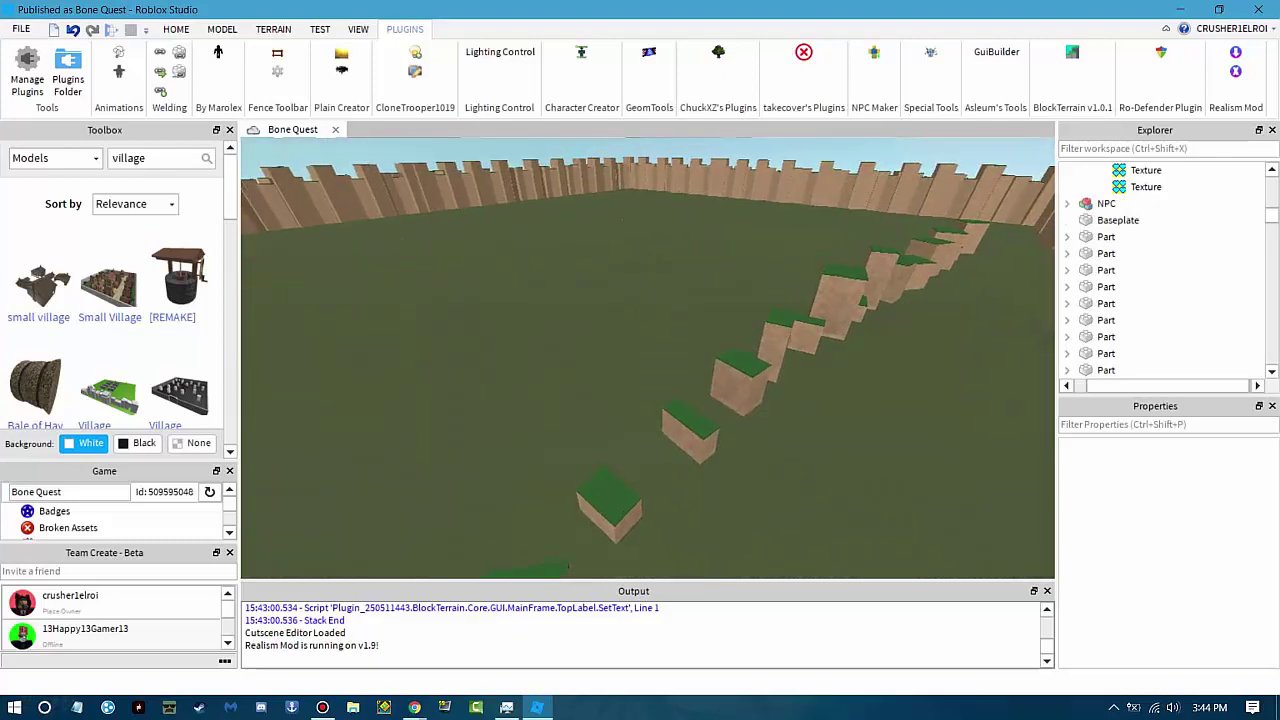
{"action": "key", "text": "w"}
Move the NPC model onto the grass outside the village wall, close to the arched gateway.
{"action": "left_click", "coordinate": [721, 405]}
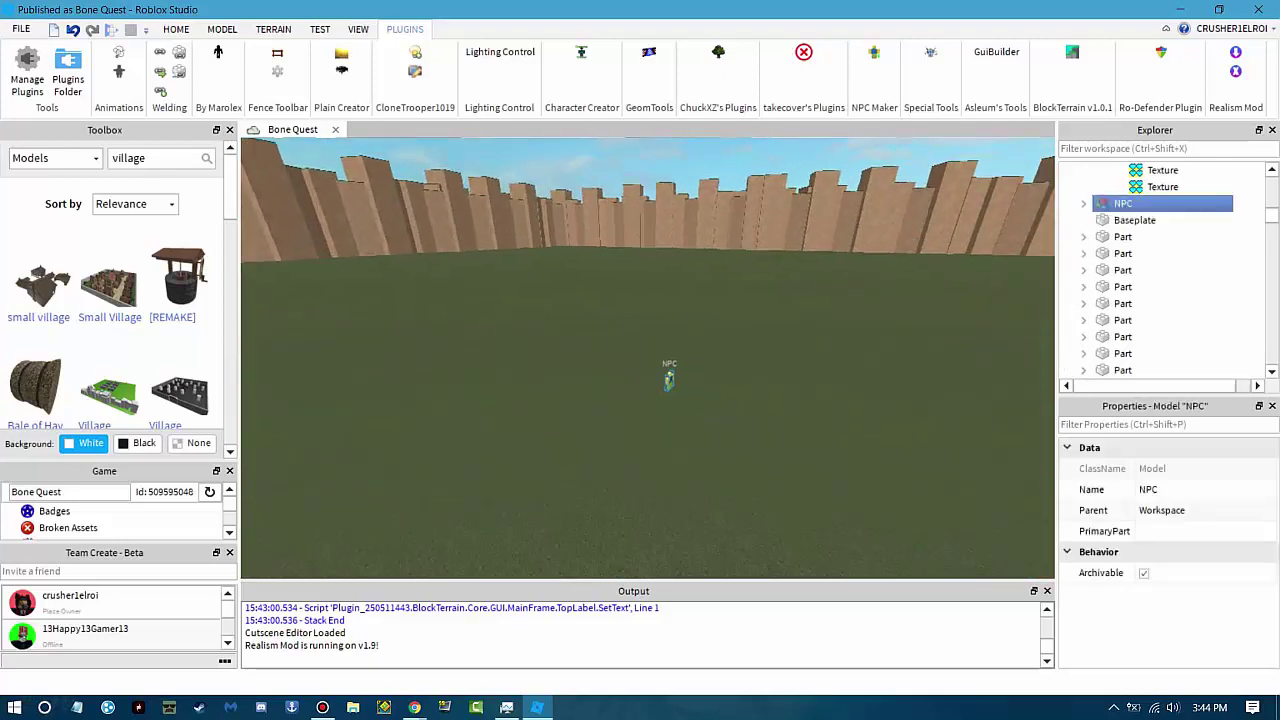
{"action": "key", "text": "s"}
{"action": "right_click_drag", "start_coordinate": [721, 405], "coordinate": [721, 270]}
{"action": "key", "text": "f"}
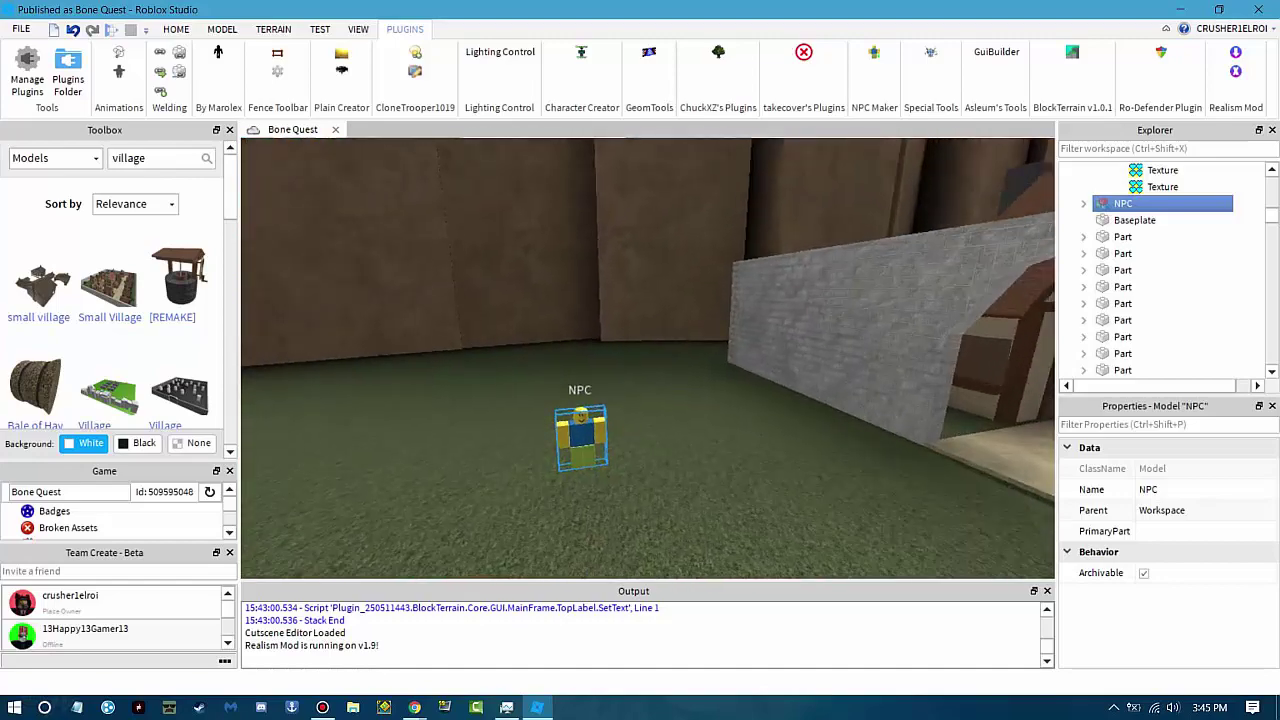
{"action": "key", "text": "ctrl+d"}
{"action": "key", "text": "ctrl+z"}
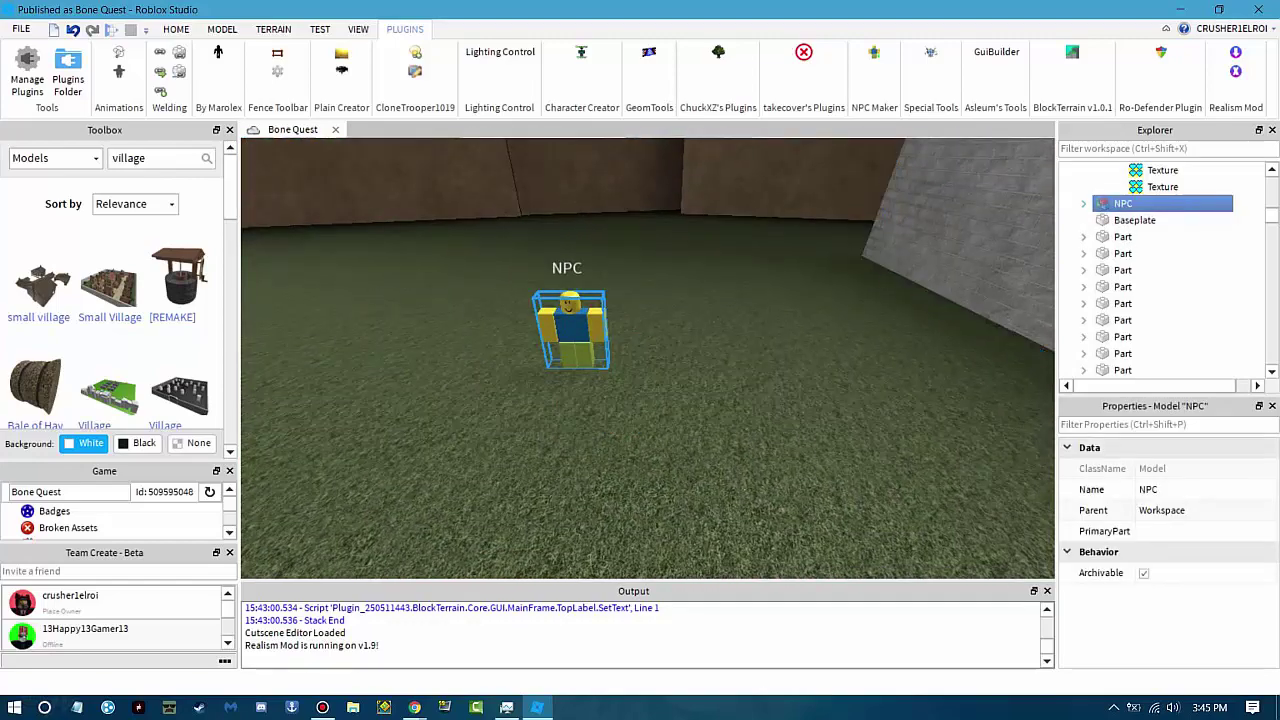
Recolour the NPC's head and left arm in light skin tones.
{"action": "left_click", "coordinate": [597, 330]}
{"action": "left_click", "coordinate": [1190, 489]}
{"action": "left_click", "coordinate": [1018, 363]}
{"action": "left_click", "coordinate": [1190, 489]}
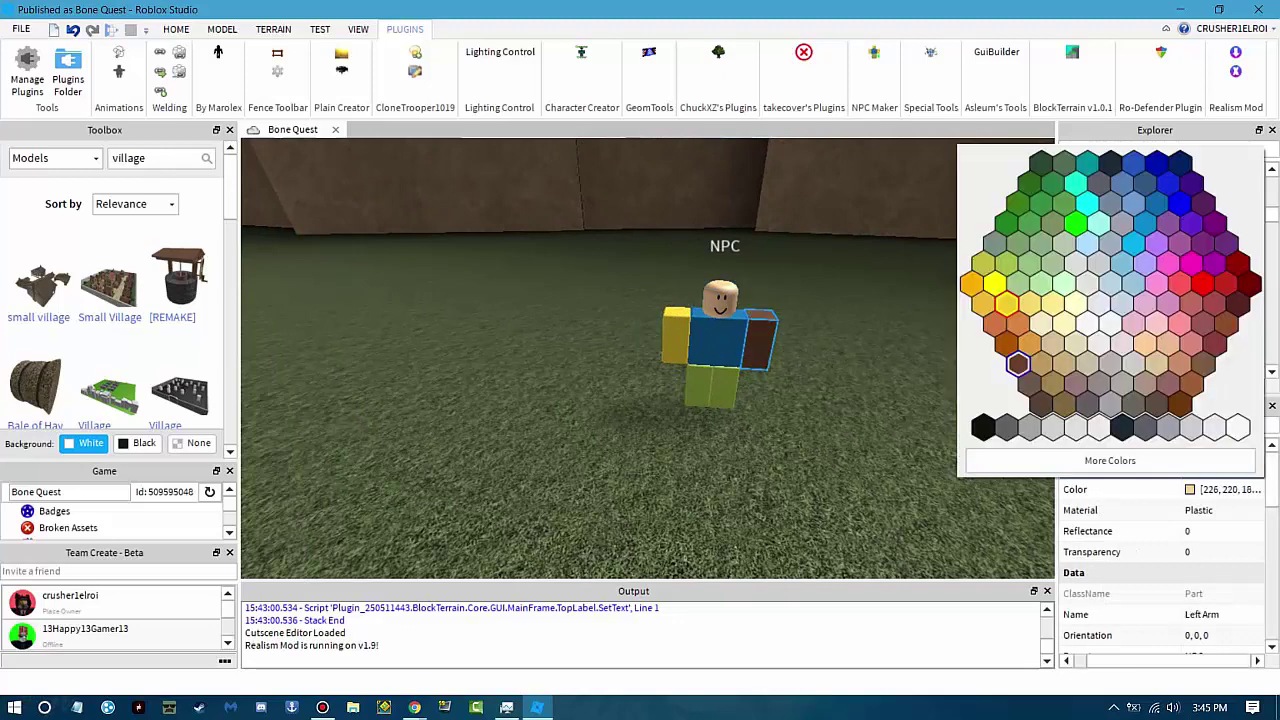
{"action": "left_click", "coordinate": [1088, 363]}
Set the BrickColor of the NPC's torso, both arms and both legs to Light orange.
{"action": "left_click", "coordinate": [1126, 320]}
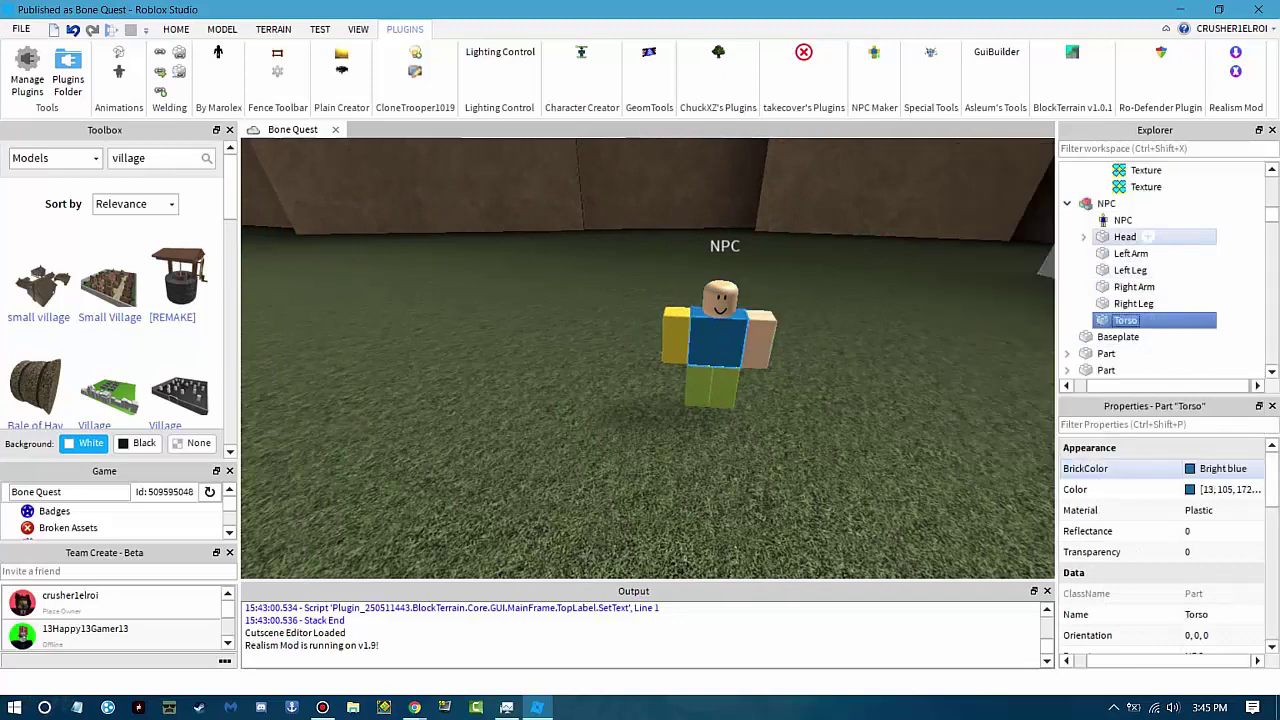
{"action": "left_click", "coordinate": [1131, 253], "text": "shift"}
{"action": "left_click", "coordinate": [1190, 468]}
{"action": "left_click", "coordinate": [1170, 344]}
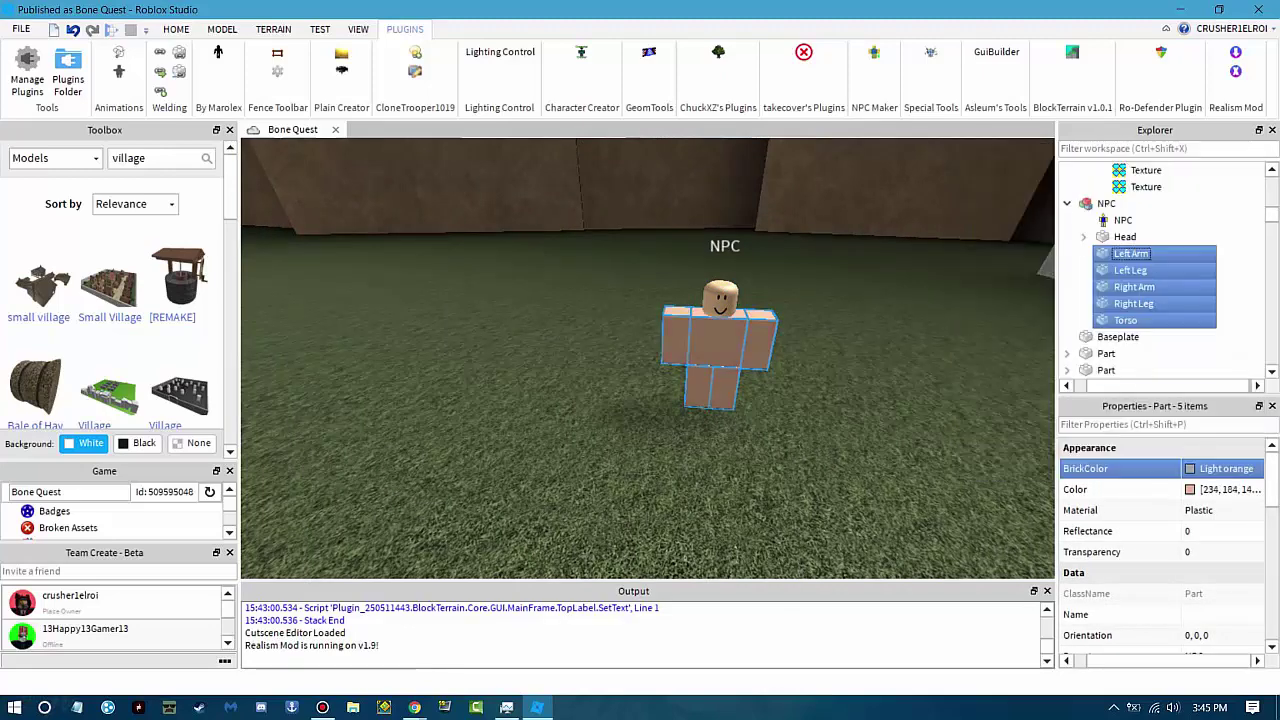
Move the NPC's right arm sideways away from the torso.
{"action": "scroll", "coordinate": [700, 350], "scroll_direction": "up", "scroll_amount": 5}
{"action": "left_click", "coordinate": [652, 440]}
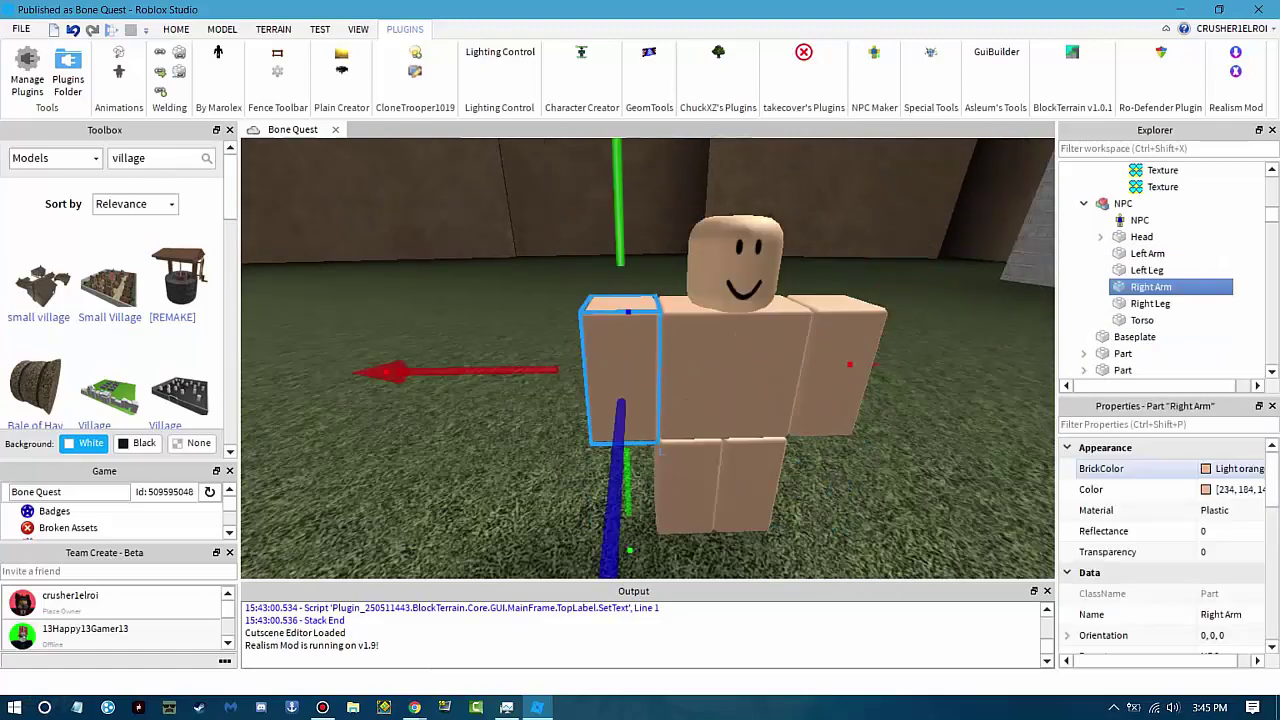
{"action": "key", "text": "ctrl+2"}
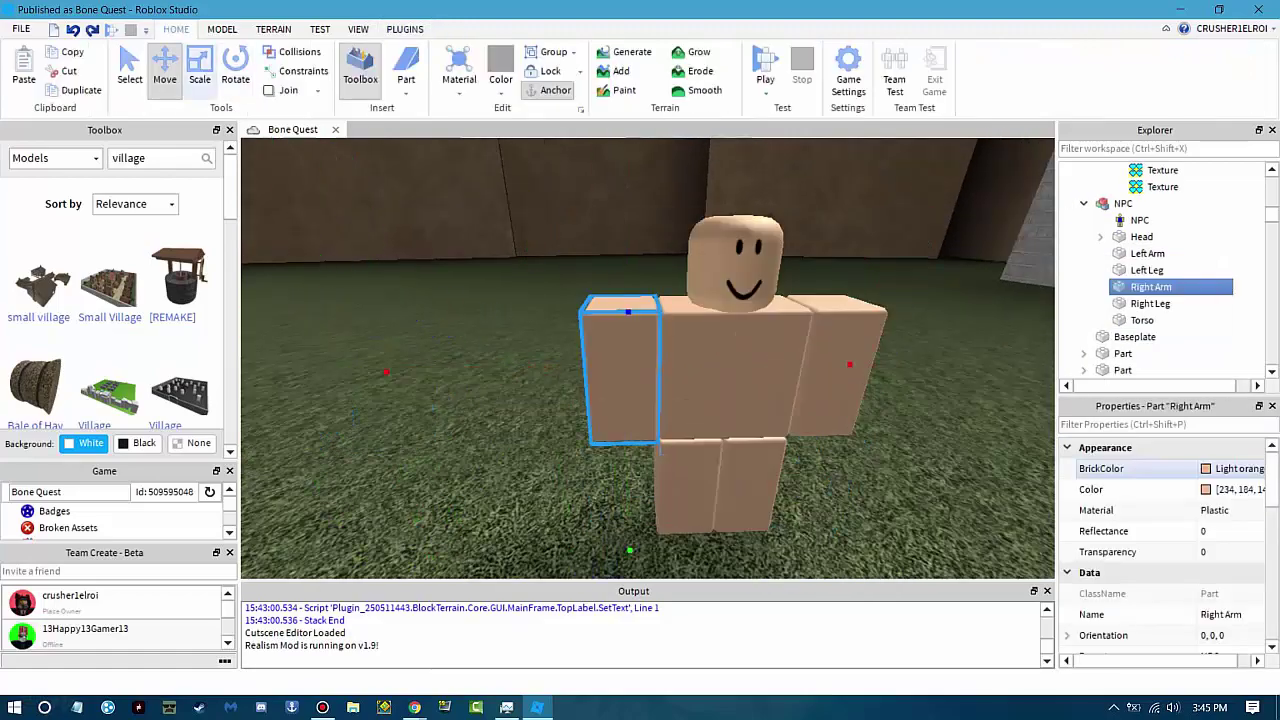
{"action": "left_click_drag", "start_coordinate": [620, 370], "coordinate": [260, 370]}
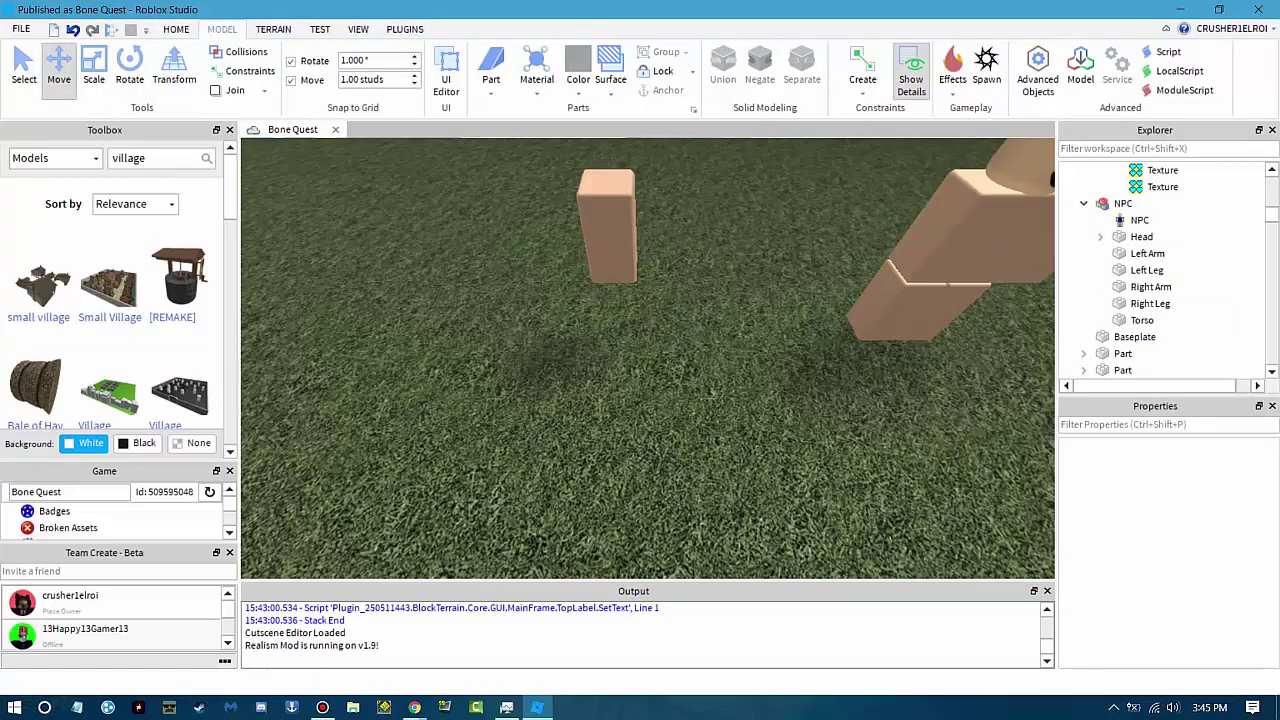
Insert a block part and scale it into a sleeve over the upper portion of the NPC's detached right arm.
{"action": "left_click", "coordinate": [491, 92]}
{"action": "left_click", "coordinate": [505, 108]}
{"action": "key", "text": "ctrl+3"}
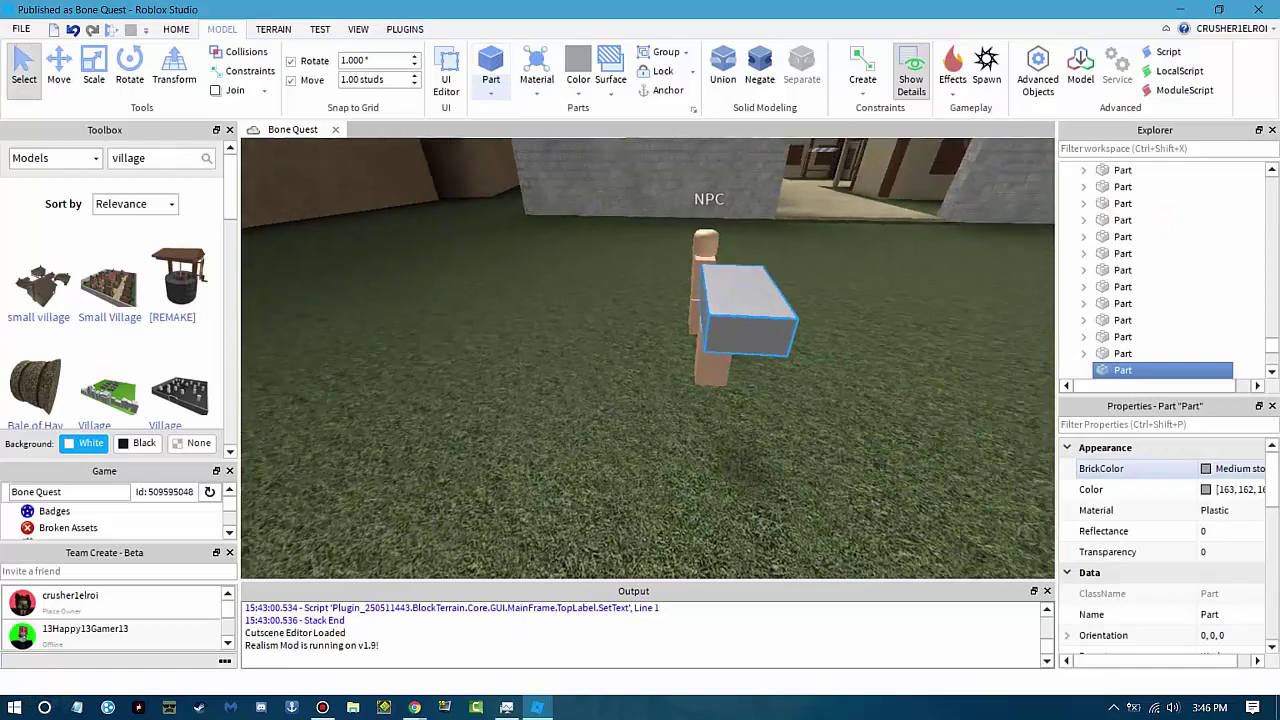
{"action": "right_click_drag", "start_coordinate": [650, 360], "coordinate": [560, 360]}
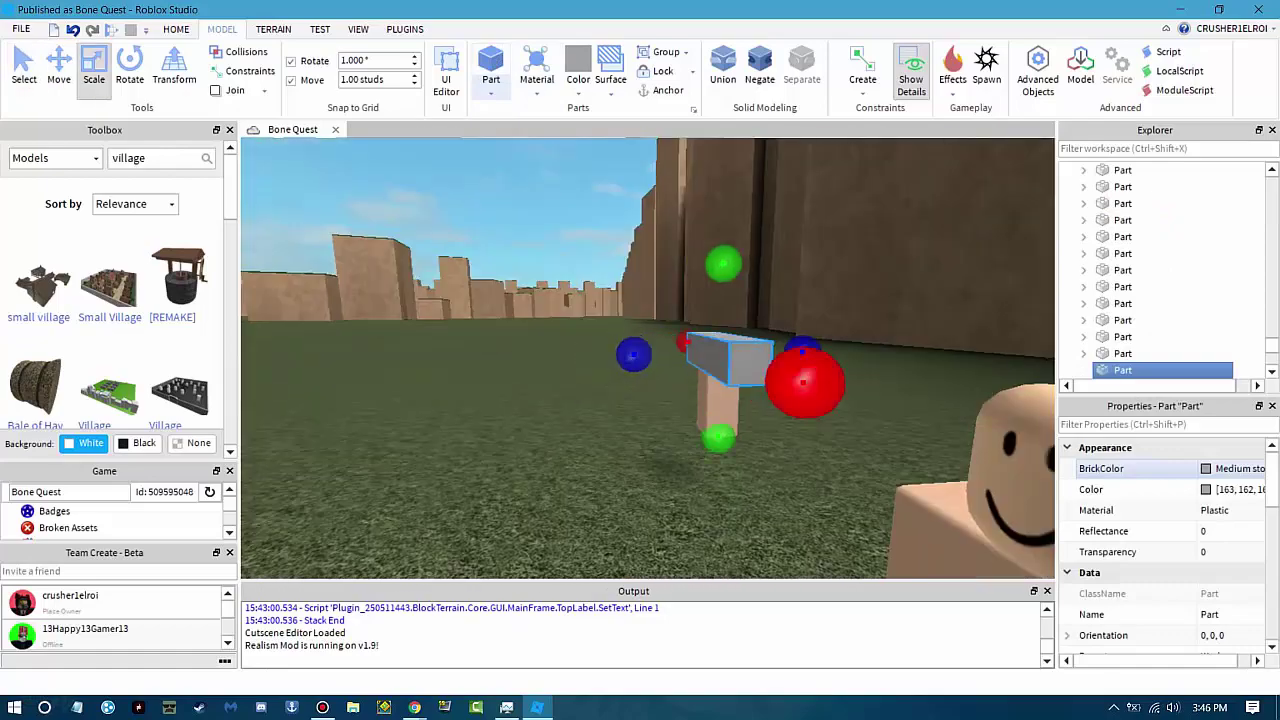
{"action": "key", "text": "f"}
{"action": "key", "text": "d"}
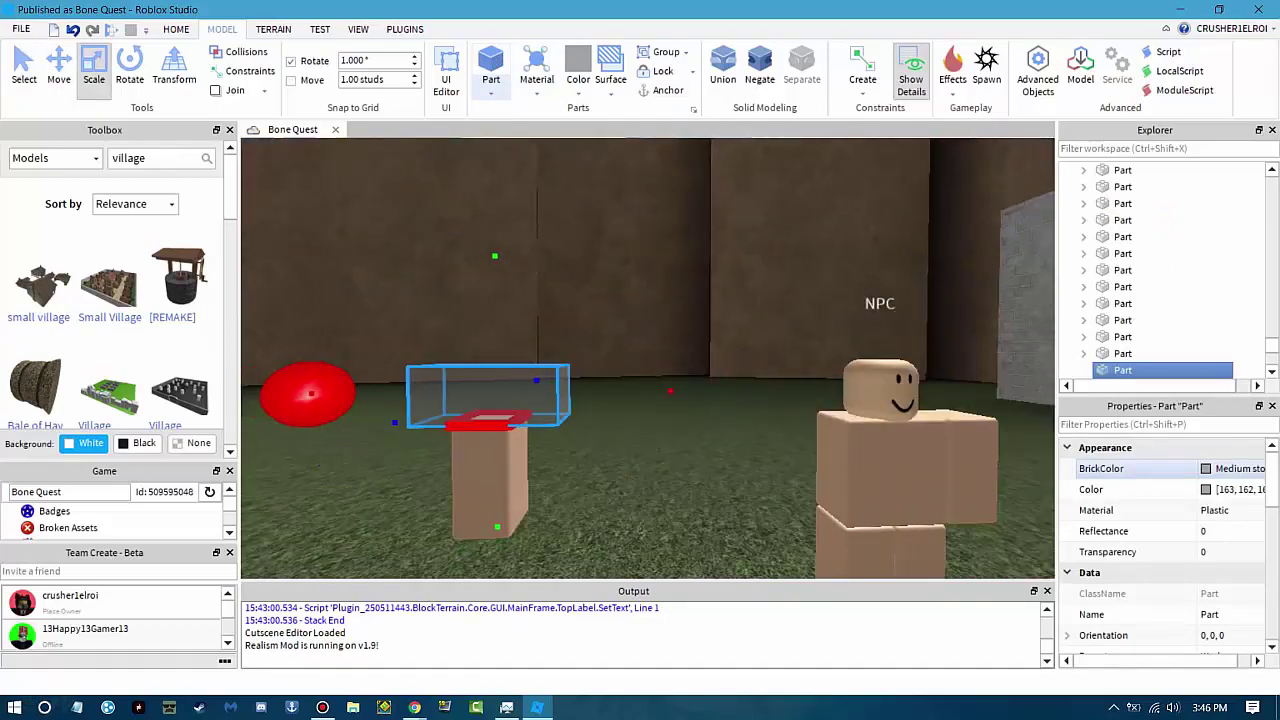
{"action": "right_click_drag", "start_coordinate": [648, 358], "coordinate": [600, 352]}
{"action": "scroll", "coordinate": [648, 358], "scroll_direction": "up", "scroll_amount": 5}
{"action": "scroll", "coordinate": [640, 352], "scroll_direction": "down", "scroll_amount": 4}
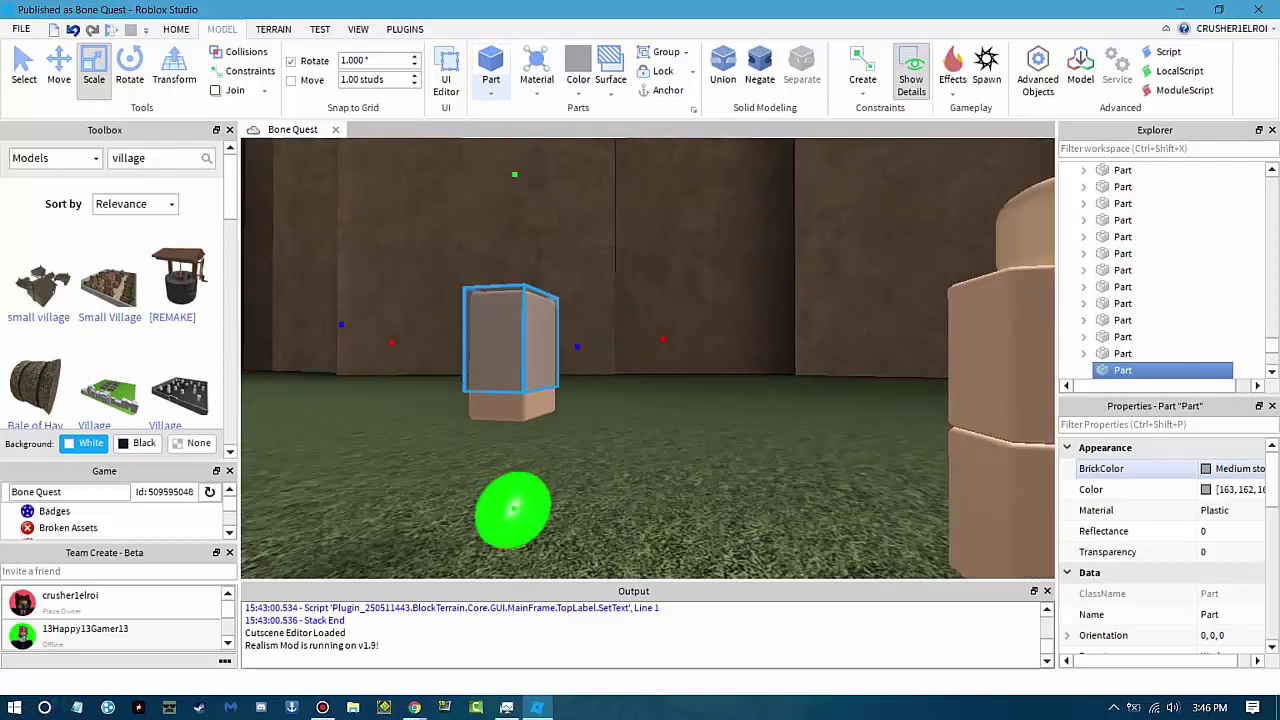
Set the sleeve's BrickColor to Reddish brown and place a copy of it over the NPC's left arm.
{"action": "left_click", "coordinate": [1230, 468]}
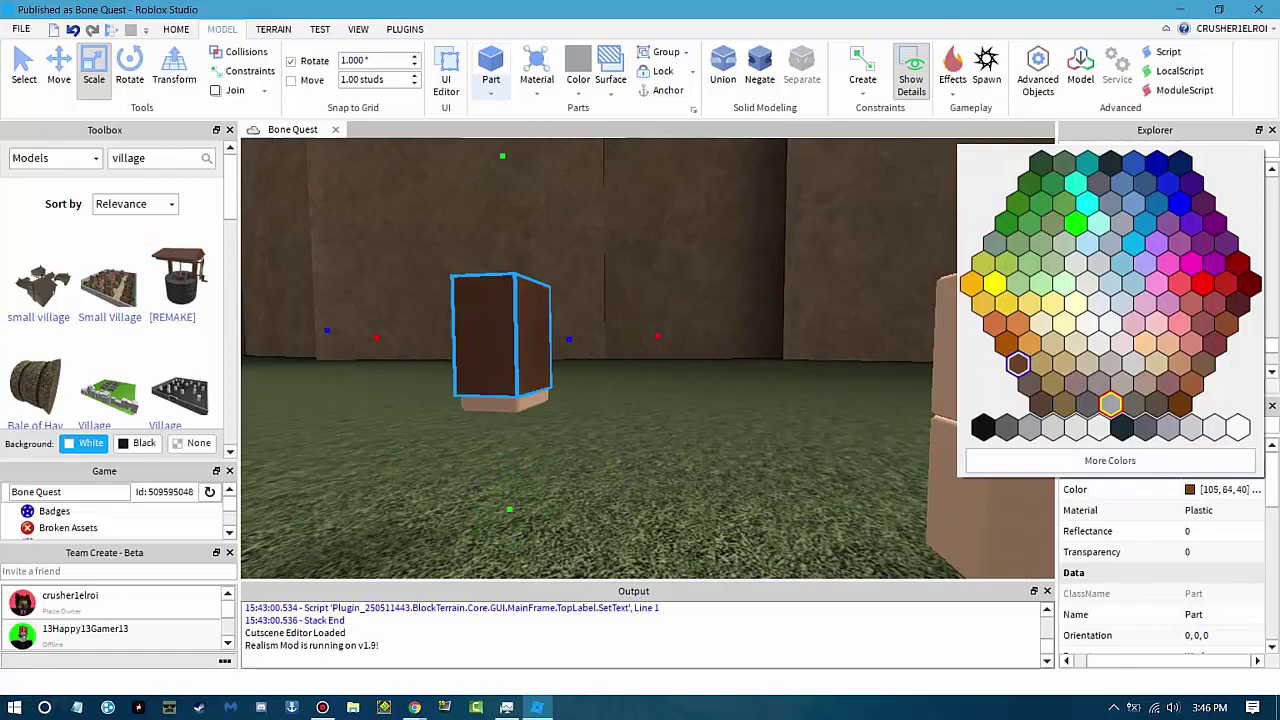
{"action": "key", "text": "ctrl+2"}
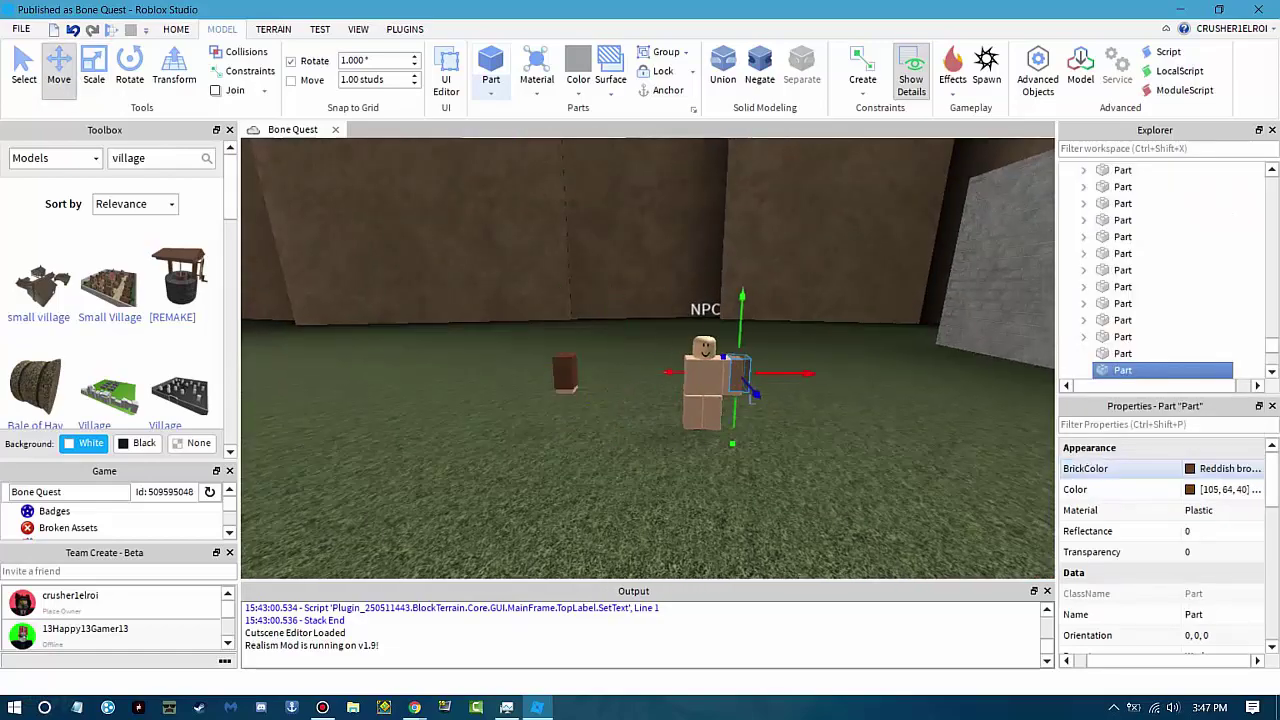
{"action": "scroll", "coordinate": [648, 358], "scroll_direction": "up", "scroll_amount": 5}
{"action": "key", "text": "d"}
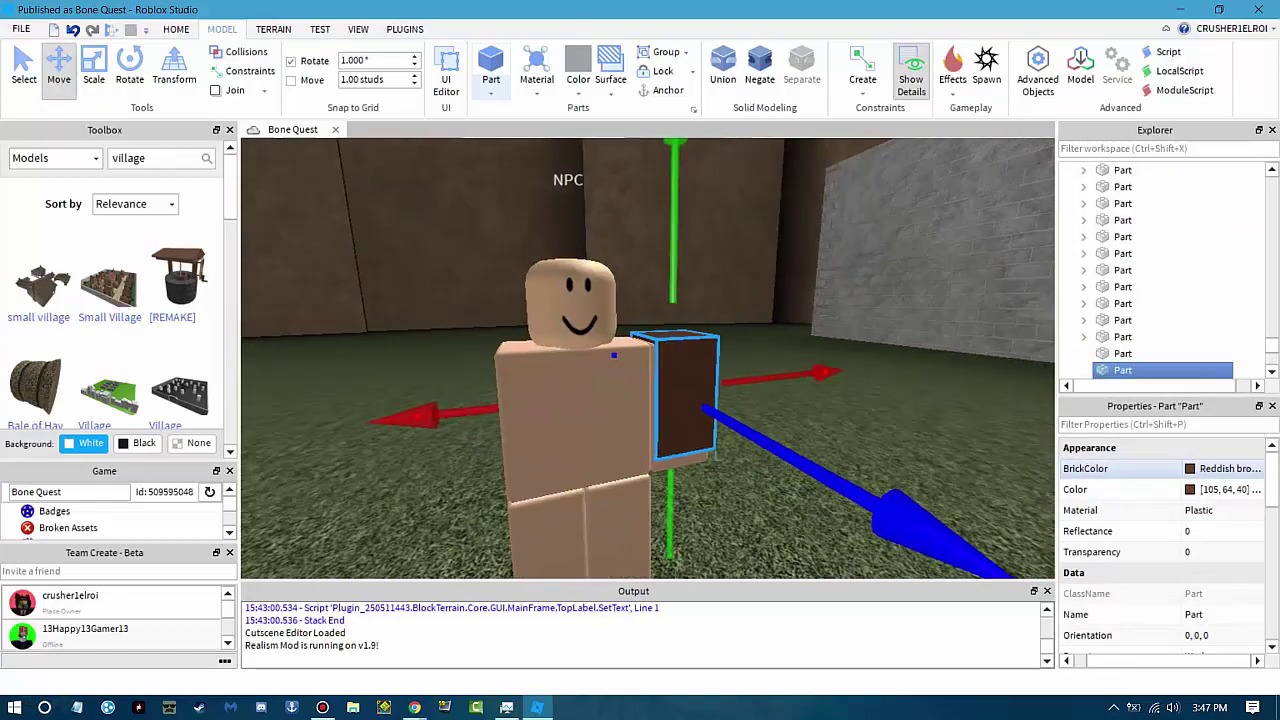
{"action": "key", "text": "f"}
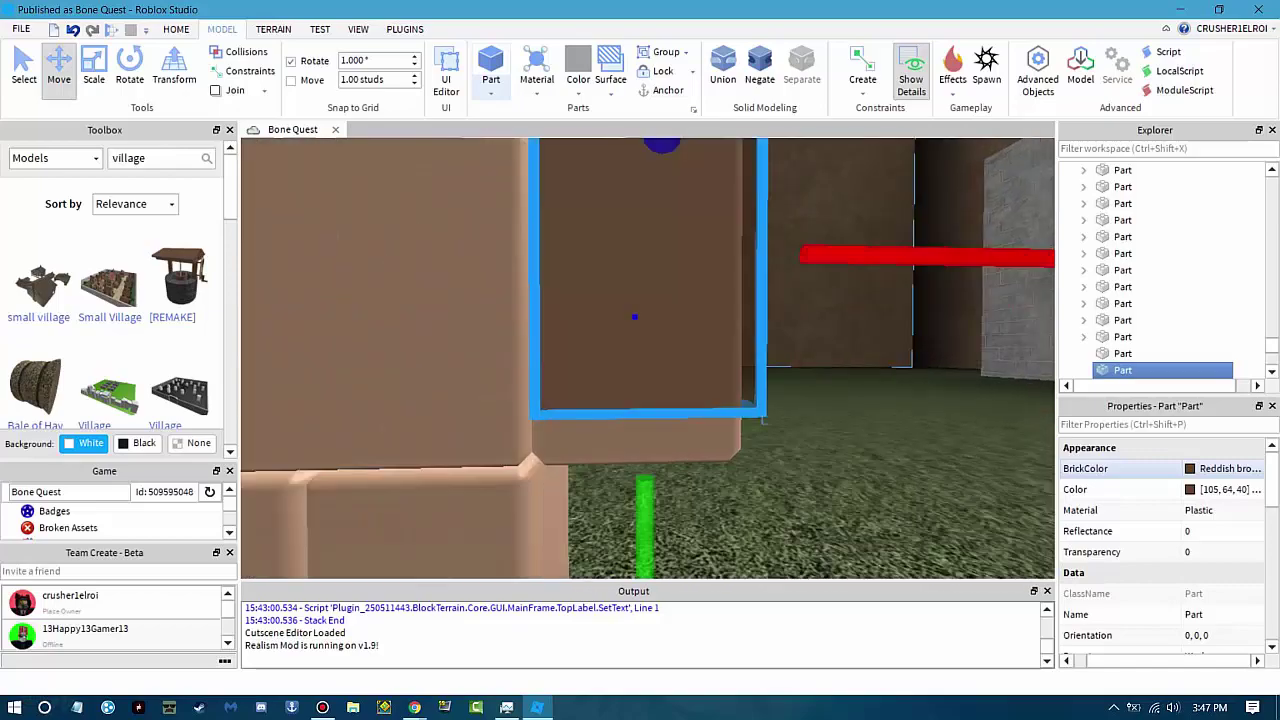
{"action": "scroll", "coordinate": [759, 420], "scroll_direction": "down", "scroll_amount": 5}
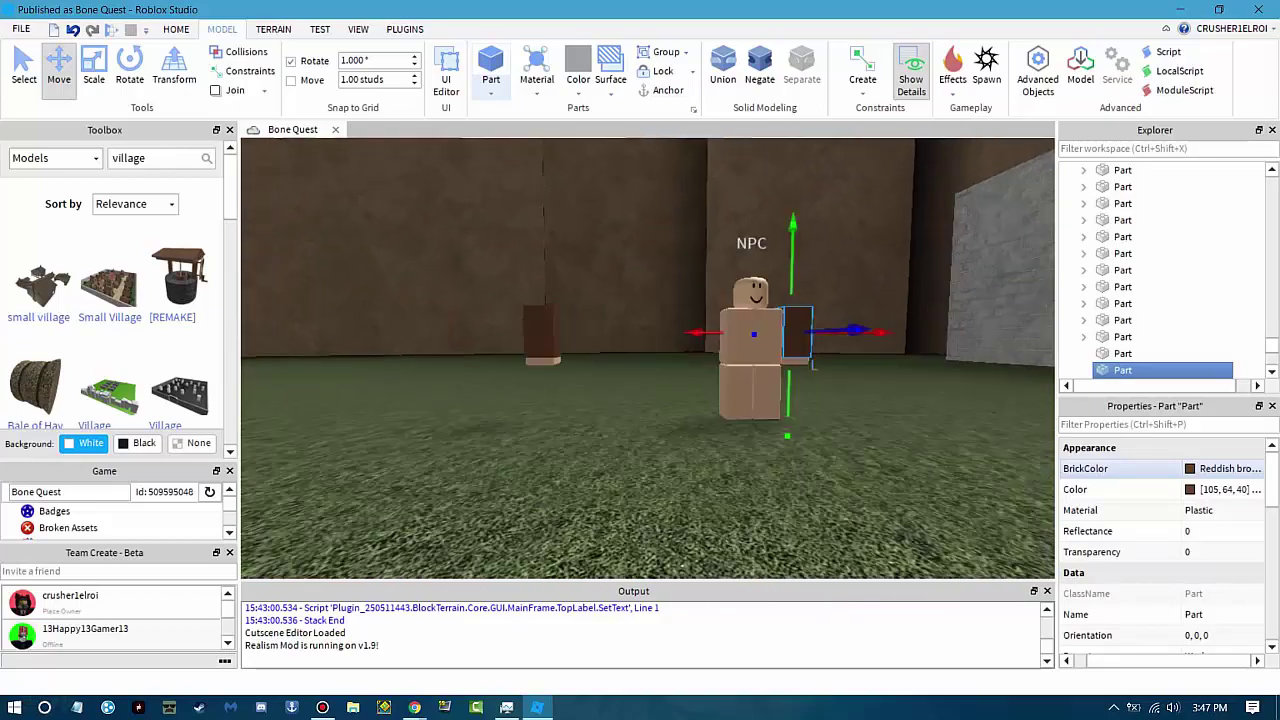
Select both sleeve parts and move them into the NPC model.
{"action": "left_click", "coordinate": [788, 430]}
{"action": "left_click", "coordinate": [560, 380]}
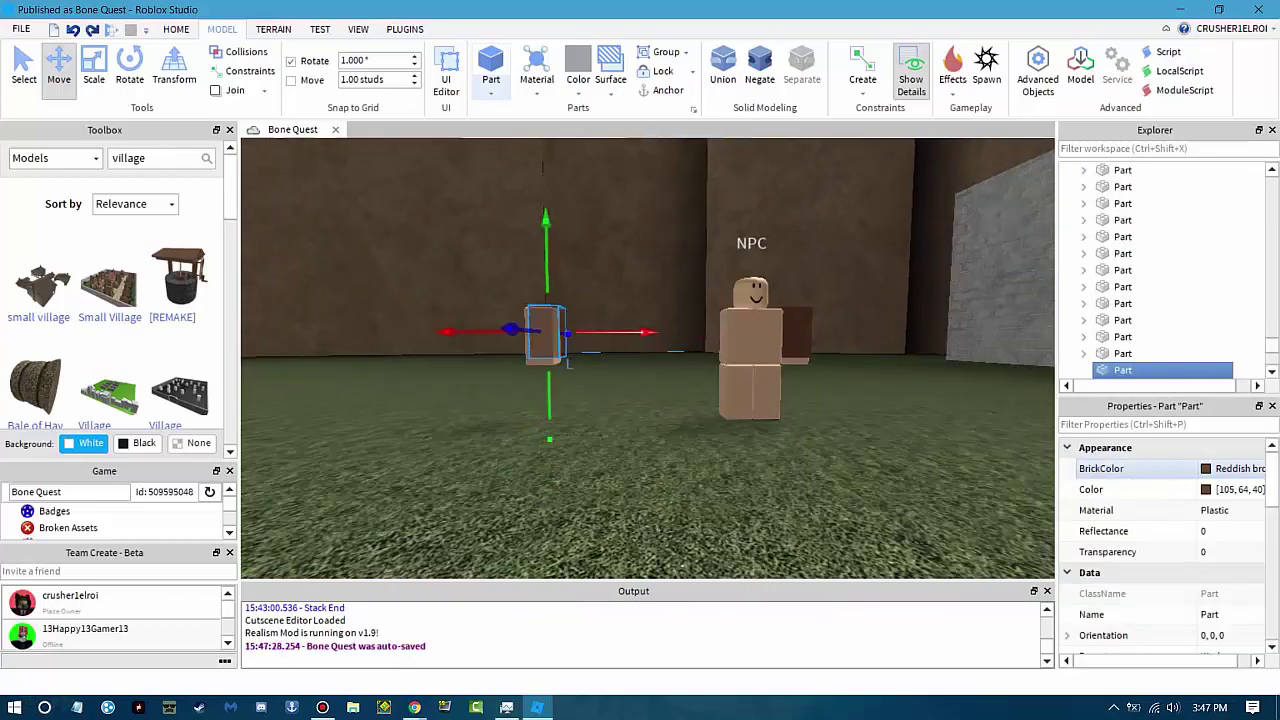
{"action": "left_click_drag", "start_coordinate": [545, 340], "coordinate": [541, 340]}
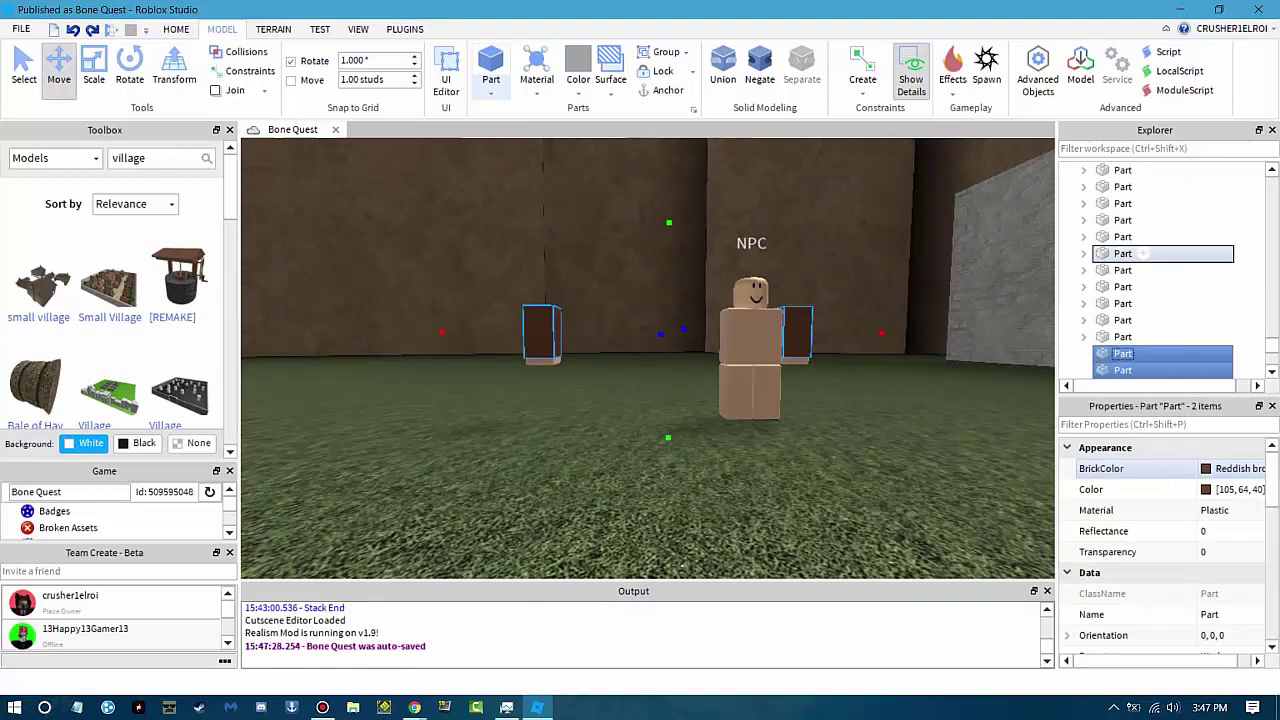
{"action": "scroll", "coordinate": [1143, 254], "scroll_direction": "up", "scroll_amount": 5}
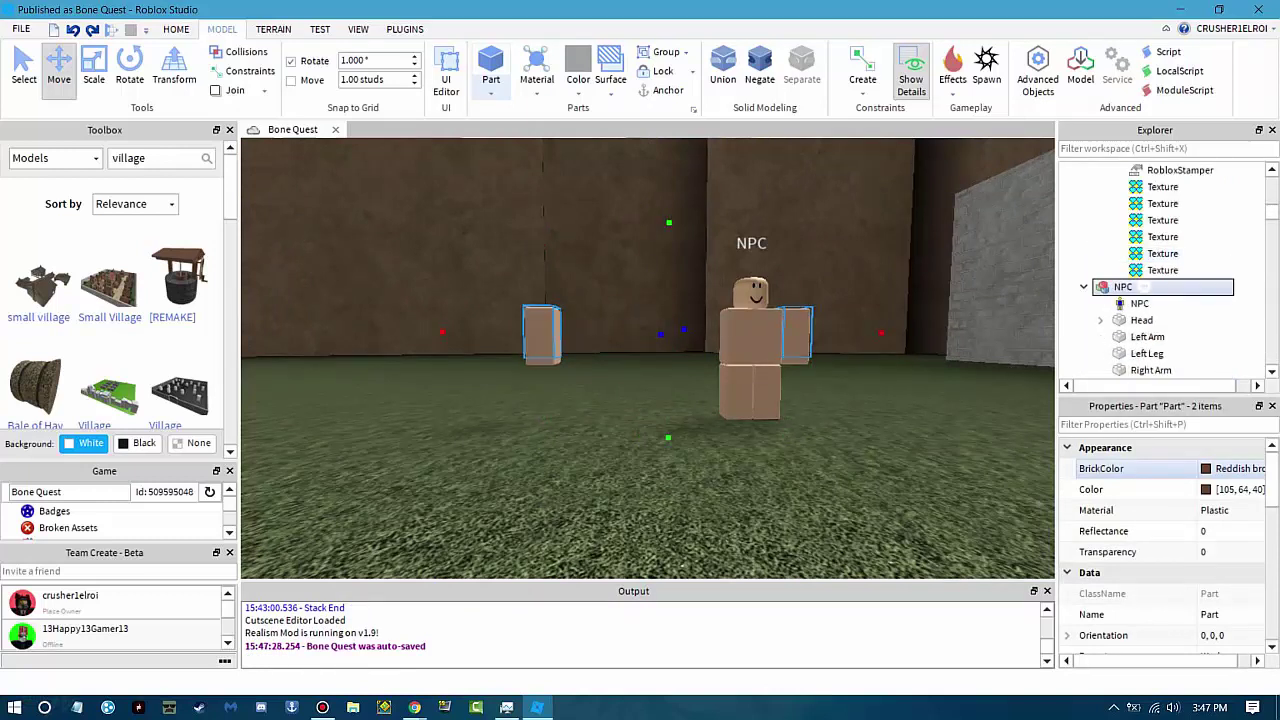
{"action": "left_click_drag", "start_coordinate": [1143, 287], "coordinate": [1140, 290]}
{"action": "left_click", "coordinate": [1135, 326]}
{"action": "scroll", "coordinate": [1143, 353], "scroll_direction": "down", "scroll_amount": 3}
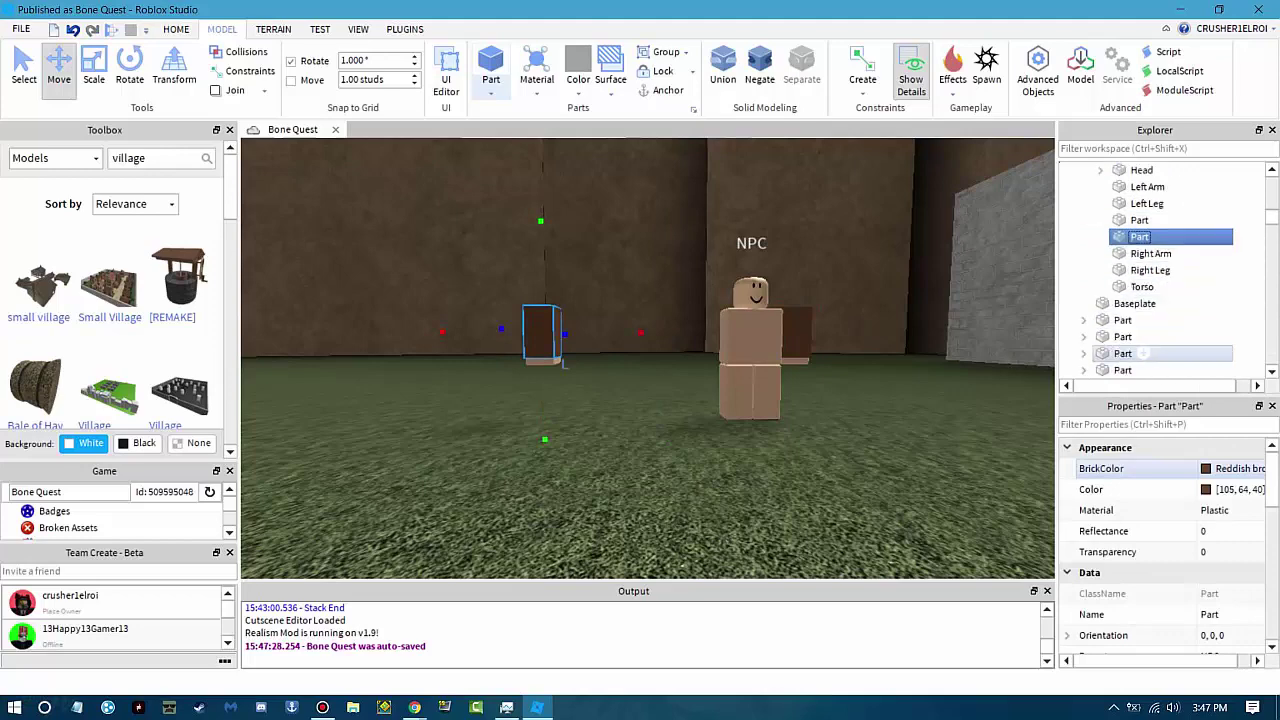
Nest each sleeve part under its matching arm and move the right arm back against the torso.
{"action": "left_click_drag", "start_coordinate": [1139, 236], "coordinate": [1150, 253]}
{"action": "left_click", "coordinate": [1150, 287]}
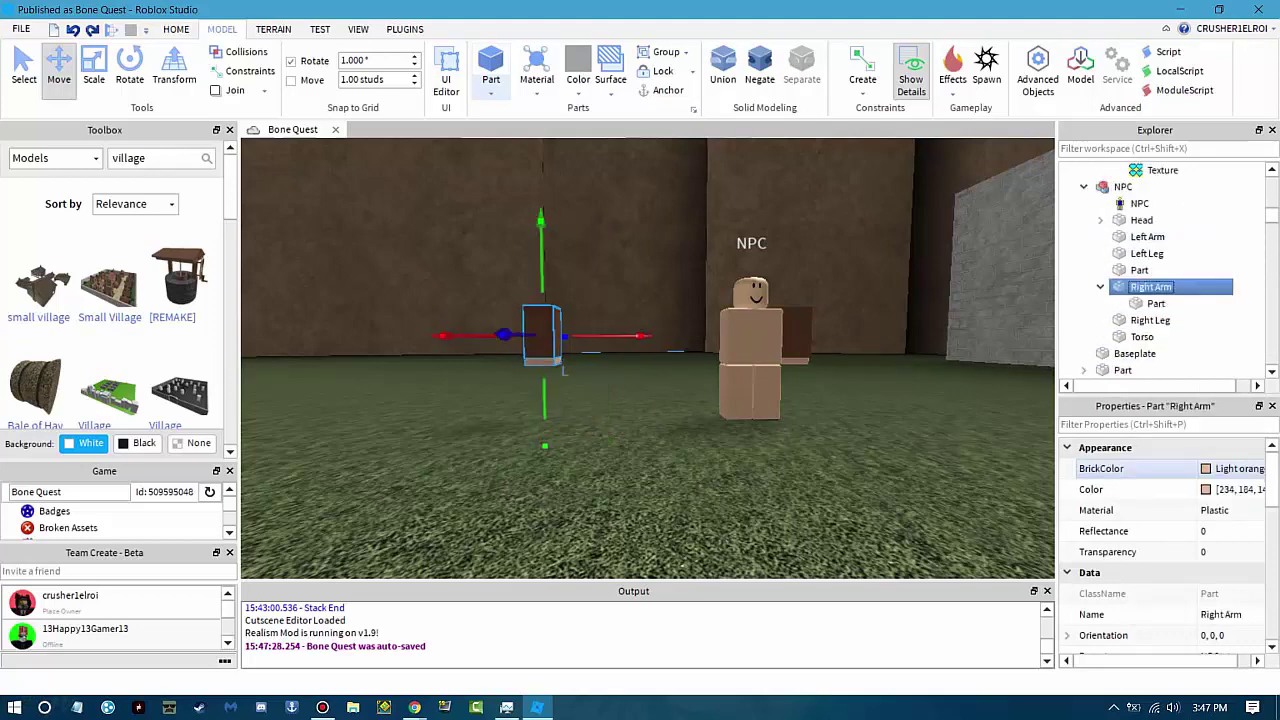
{"action": "left_click", "coordinate": [1123, 270]}
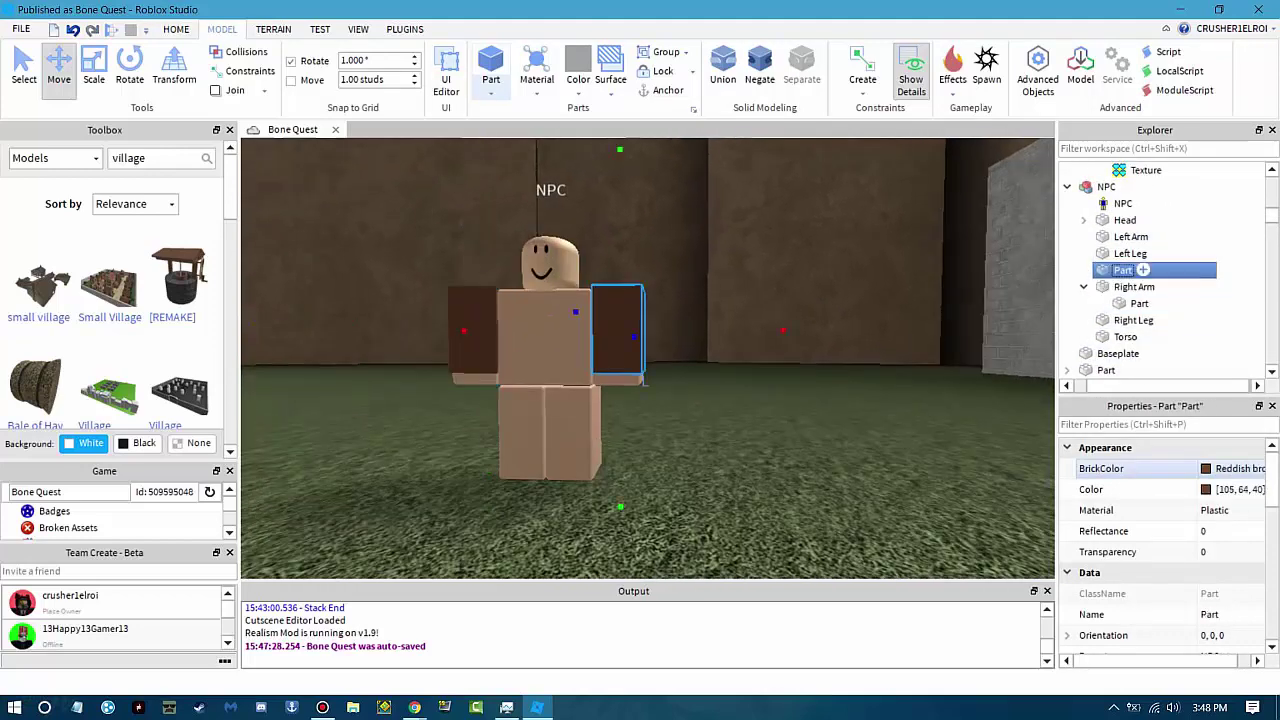
{"action": "left_click_drag", "start_coordinate": [1160, 237], "coordinate": [1178, 253]}
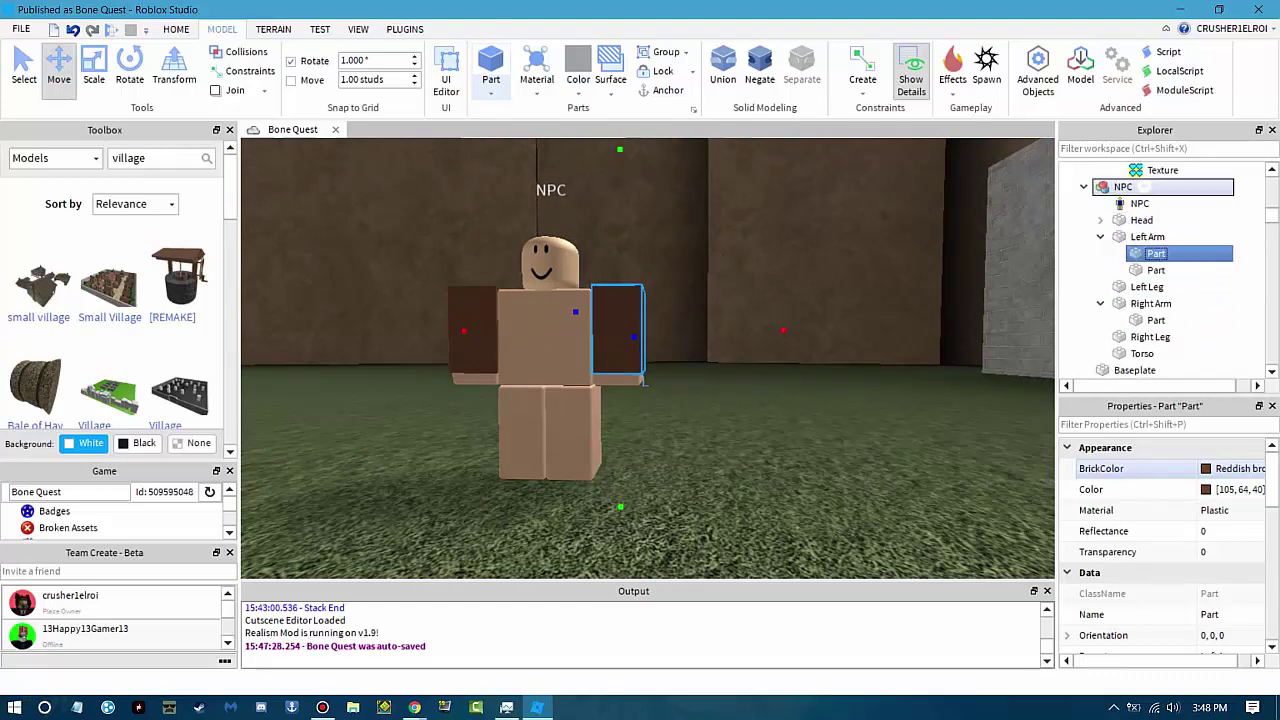
Place a copy of the left sleeve over the torso and scale it into a shirt front spanning the torso.
{"action": "left_click_drag", "start_coordinate": [644, 384], "coordinate": [565, 376]}
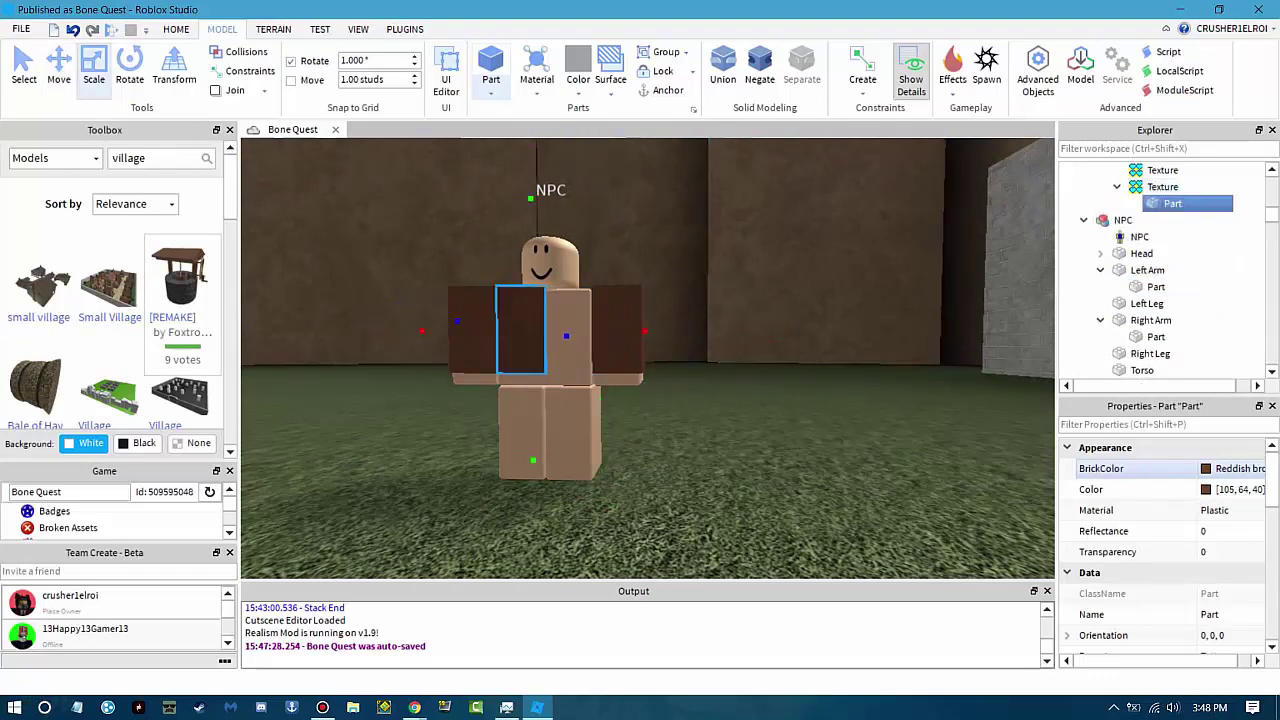
{"action": "right_click_drag", "start_coordinate": [565, 376], "coordinate": [640, 376]}
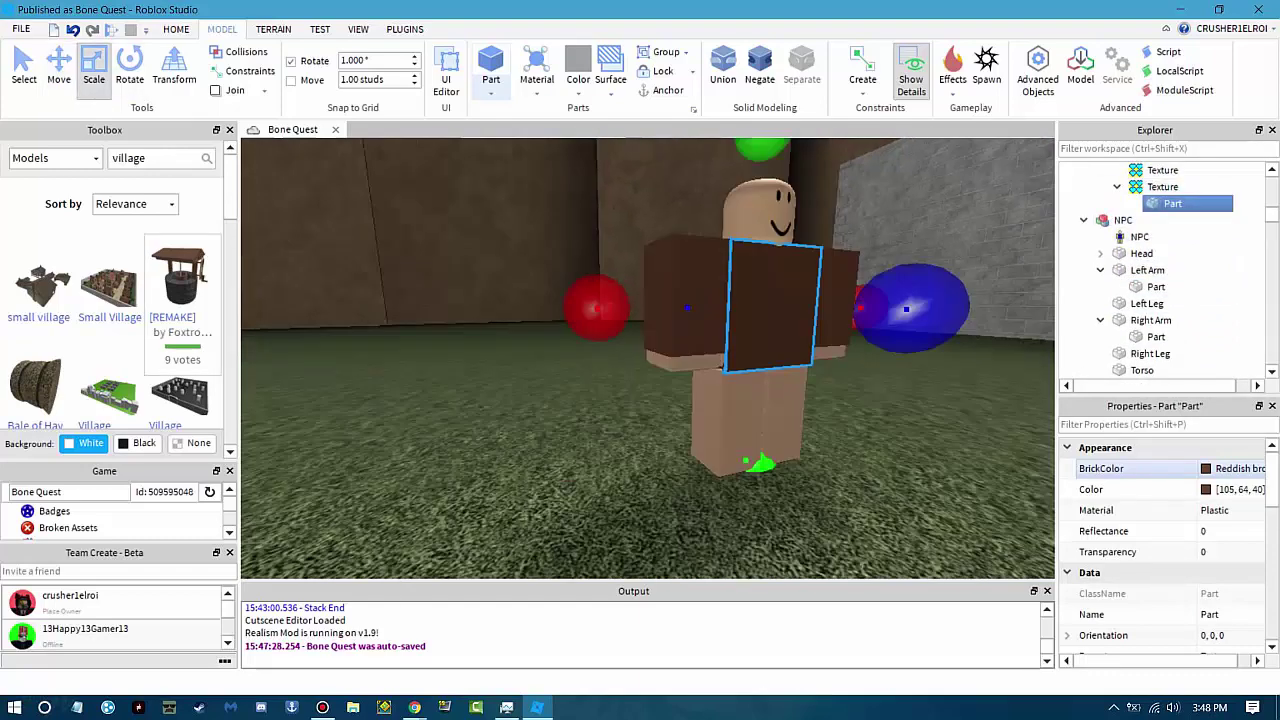
{"action": "key", "text": "s"}
{"action": "key", "text": "w"}
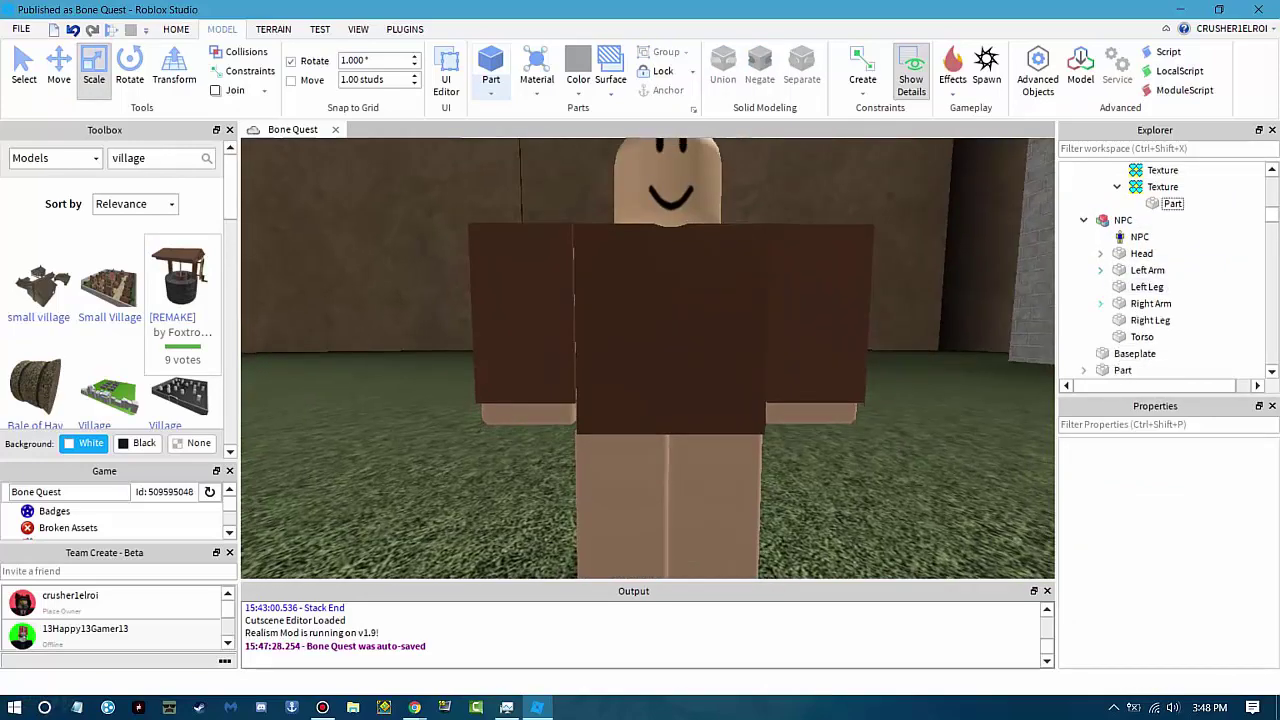
Move the brown torso cover part out of the Texture object and into the NPC model.
{"action": "left_click", "coordinate": [1123, 220]}
{"action": "left_click", "coordinate": [1150, 303]}
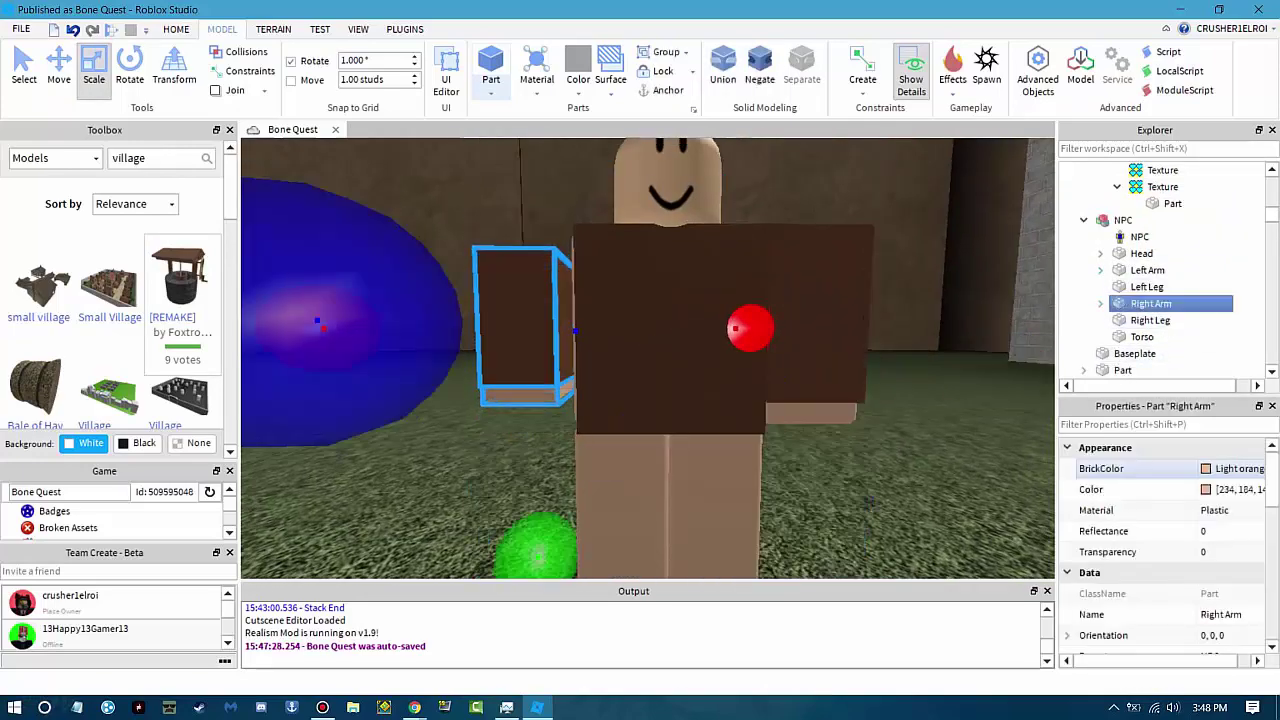
{"action": "key", "text": "ctrl+2"}
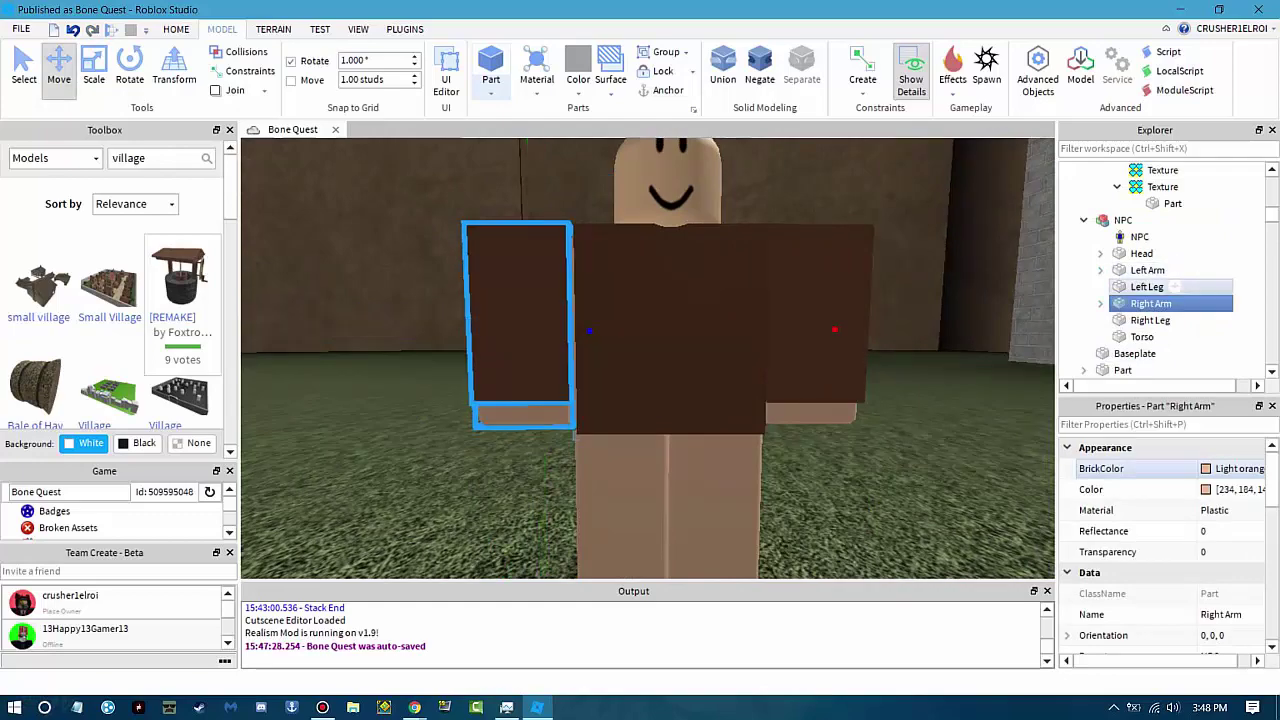
{"action": "left_click_drag", "start_coordinate": [1180, 203], "coordinate": [1123, 220]}
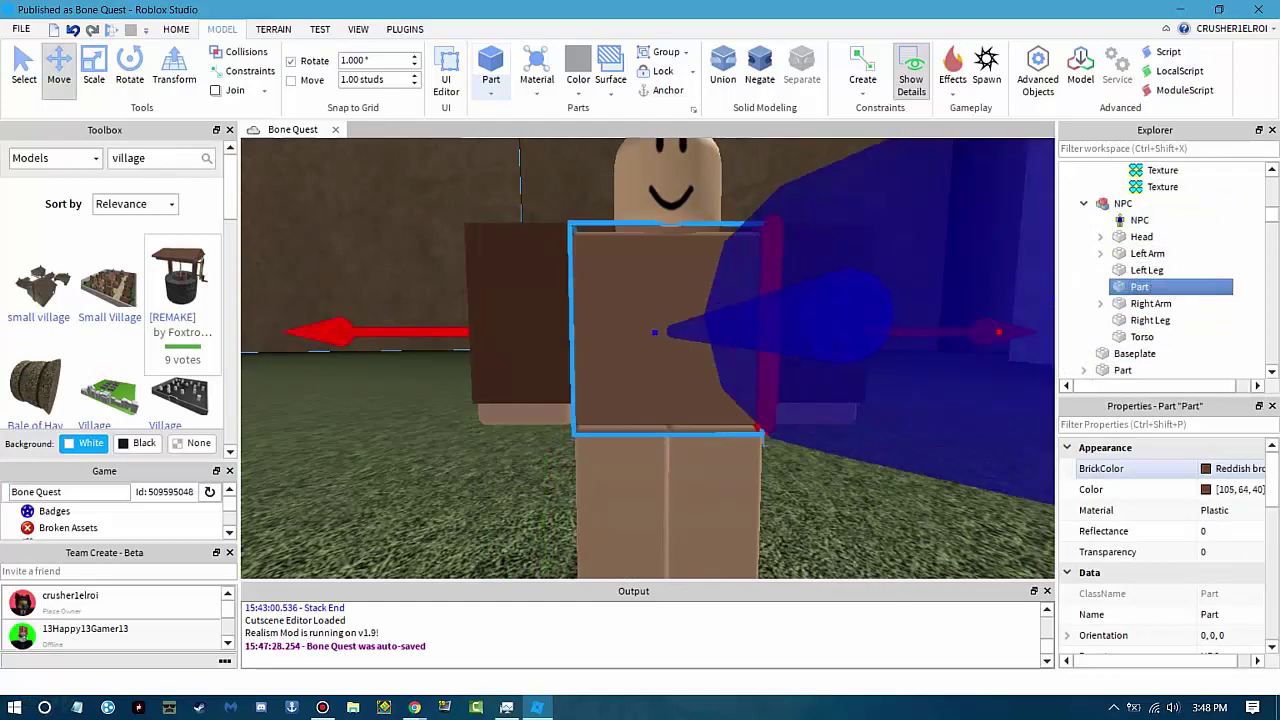
Move the NPC's right arm with its sleeve sideways away from the torso.
{"action": "right_click_drag", "start_coordinate": [600, 360], "coordinate": [560, 360]}
{"action": "scroll", "coordinate": [640, 360], "scroll_direction": "down", "scroll_amount": 5}
{"action": "left_click", "coordinate": [655, 320]}
{"action": "key", "text": "ctrl+3"}
{"action": "key", "text": "ctrl+4"}
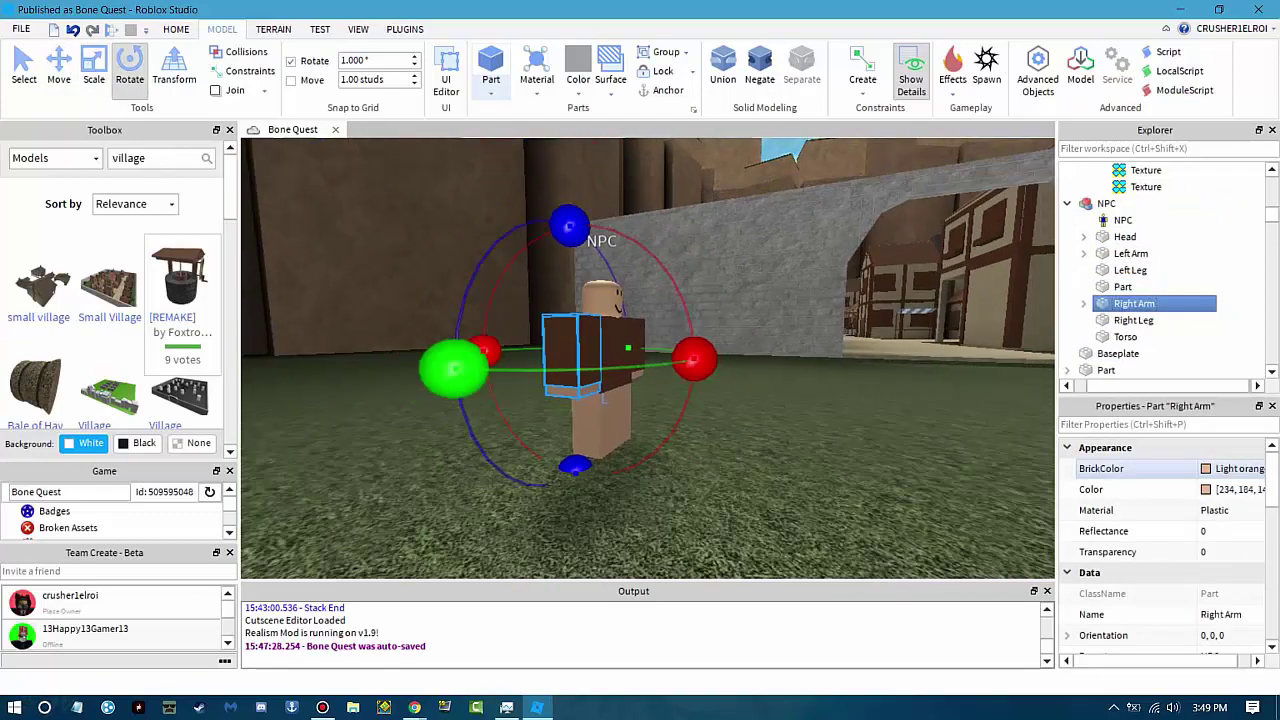
{"action": "left_click", "coordinate": [1123, 287]}
{"action": "left_click", "coordinate": [1134, 303]}
{"action": "key", "text": "ctrl+2"}
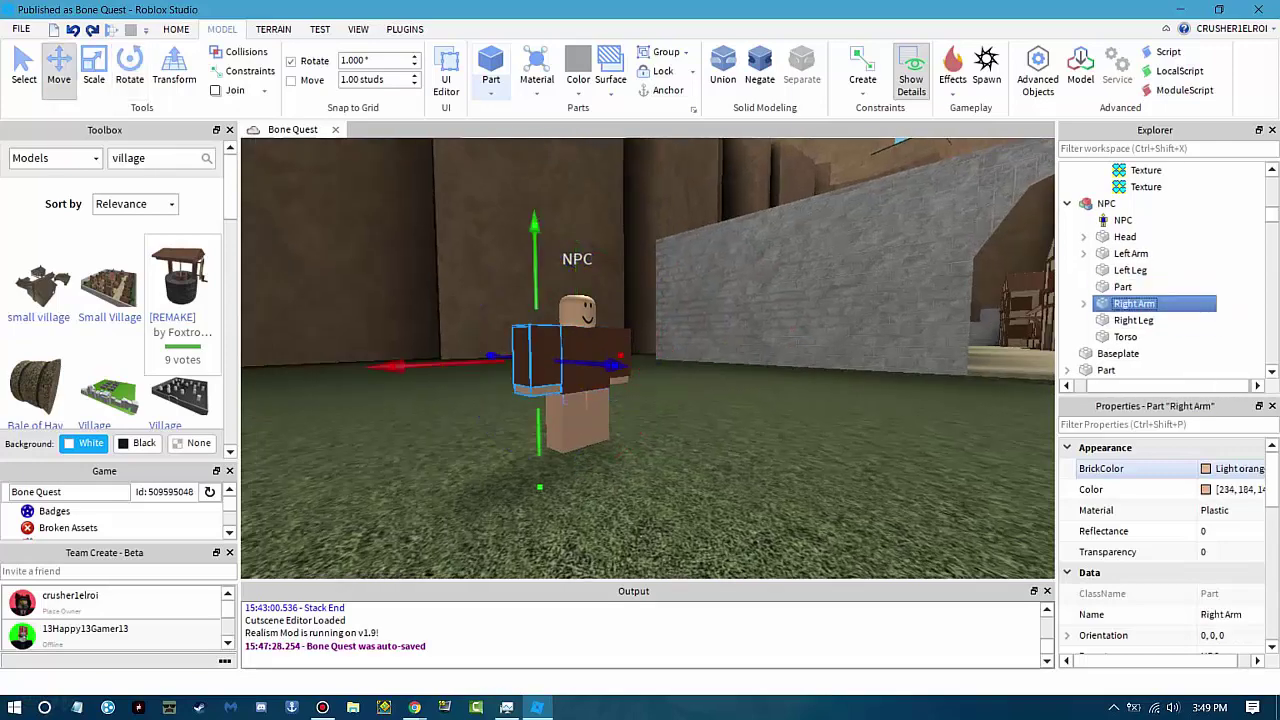
{"action": "left_click", "coordinate": [1123, 287]}
{"action": "key", "text": "f"}
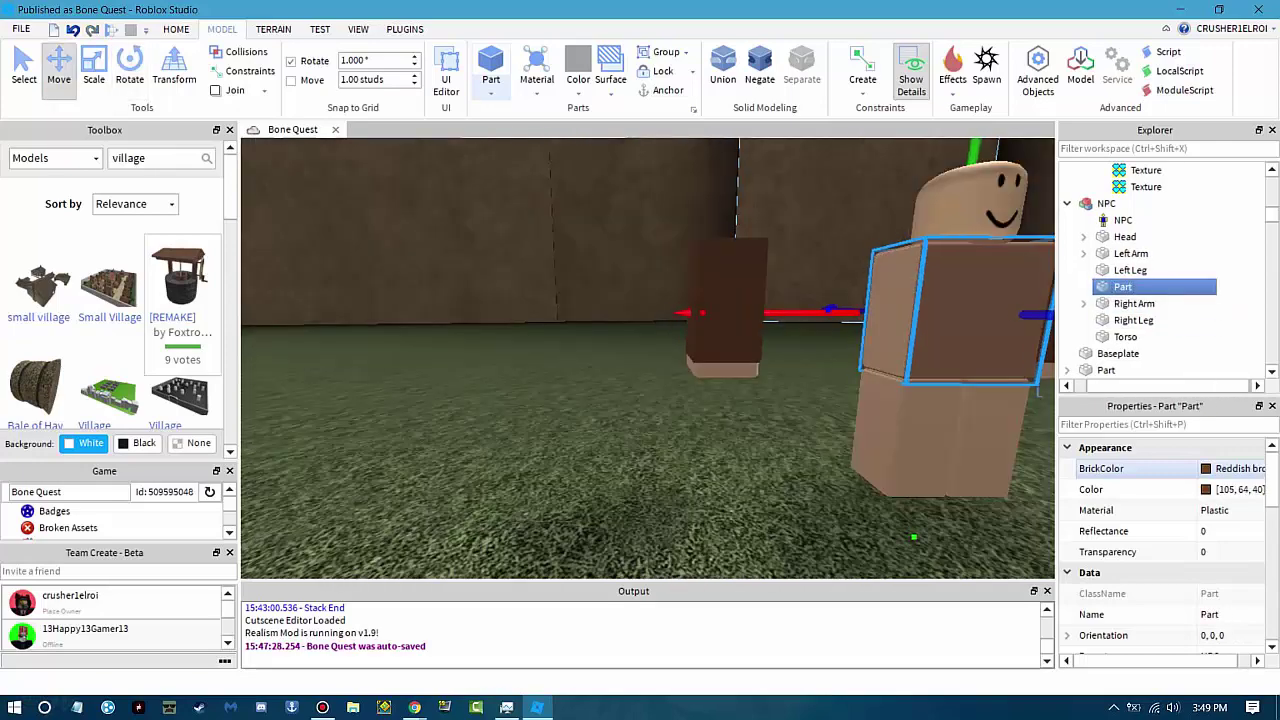
Move the NPC's left arm with its sleeve sideways away from the torso.
{"action": "right_click_drag", "start_coordinate": [640, 360], "coordinate": [470, 364]}
{"action": "scroll", "coordinate": [640, 360], "scroll_direction": "down", "scroll_amount": 5}
{"action": "left_click", "coordinate": [1131, 253]}
{"action": "left_click", "coordinate": [1134, 303]}
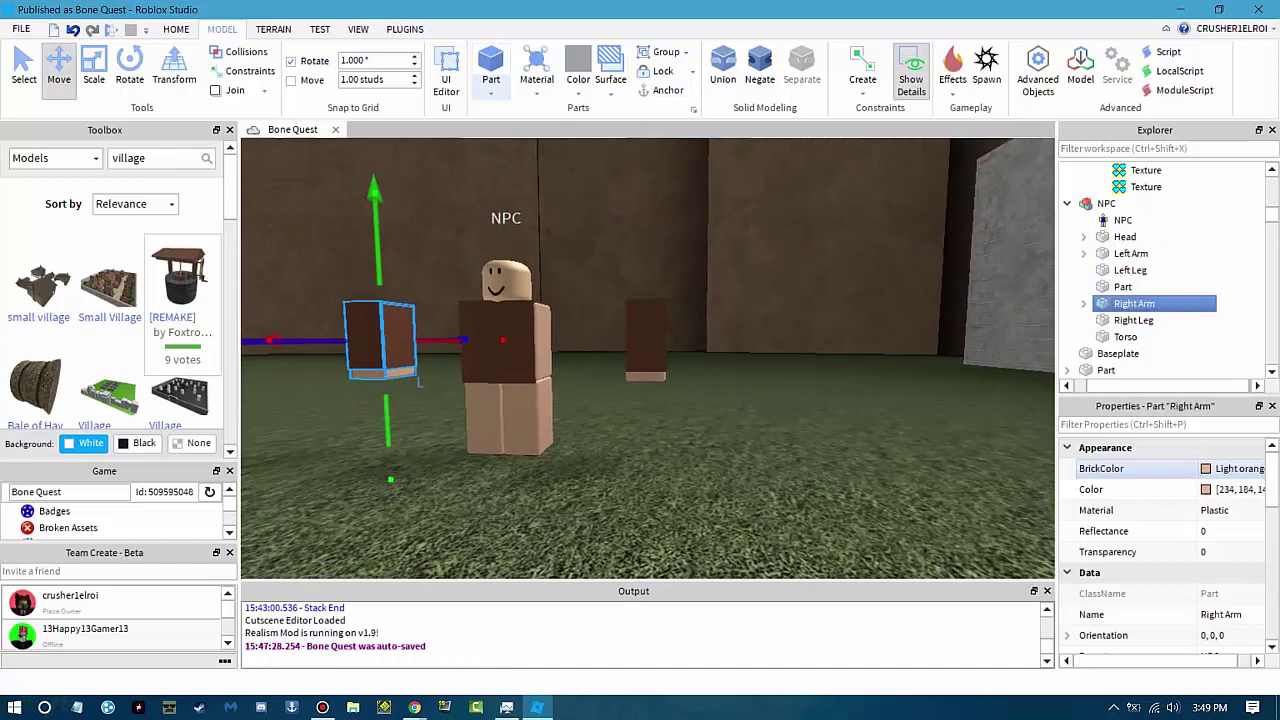
Scale the brown torso cover so that it also encloses the sides of the torso.
{"action": "left_click", "coordinate": [1133, 320]}
{"action": "left_click", "coordinate": [1123, 287]}
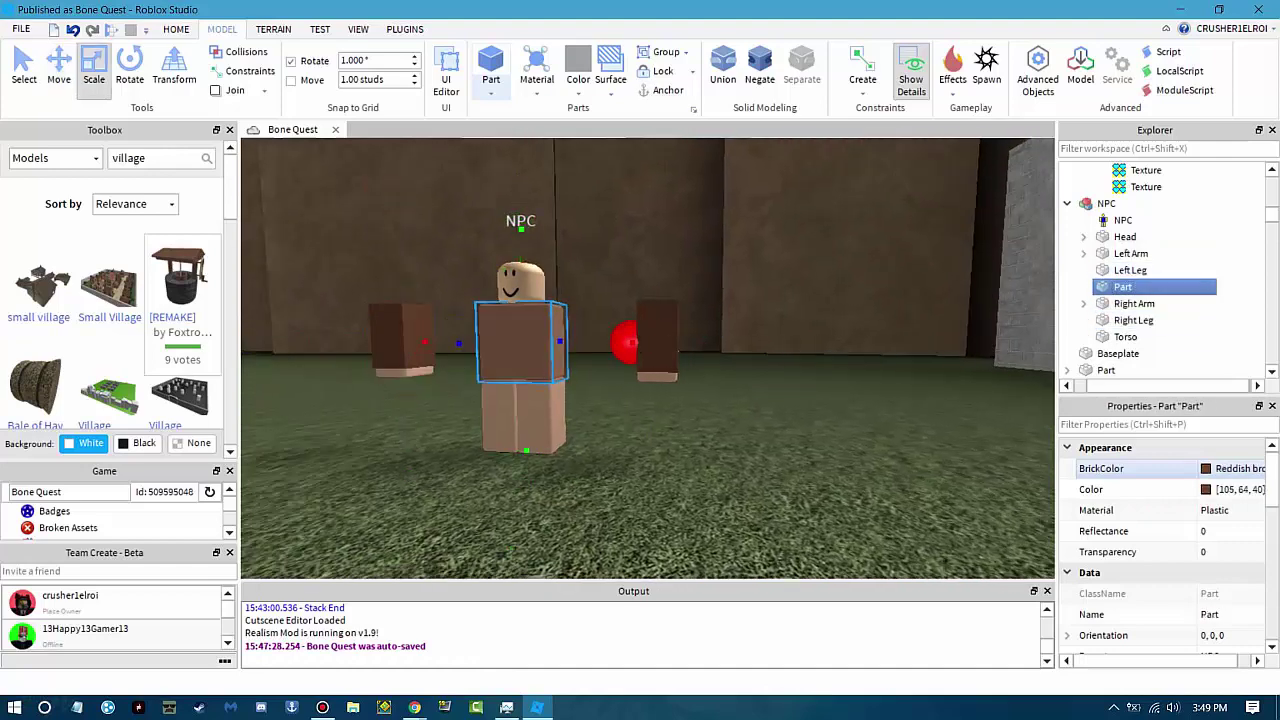
{"action": "right_click_drag", "start_coordinate": [640, 360], "coordinate": [600, 360]}
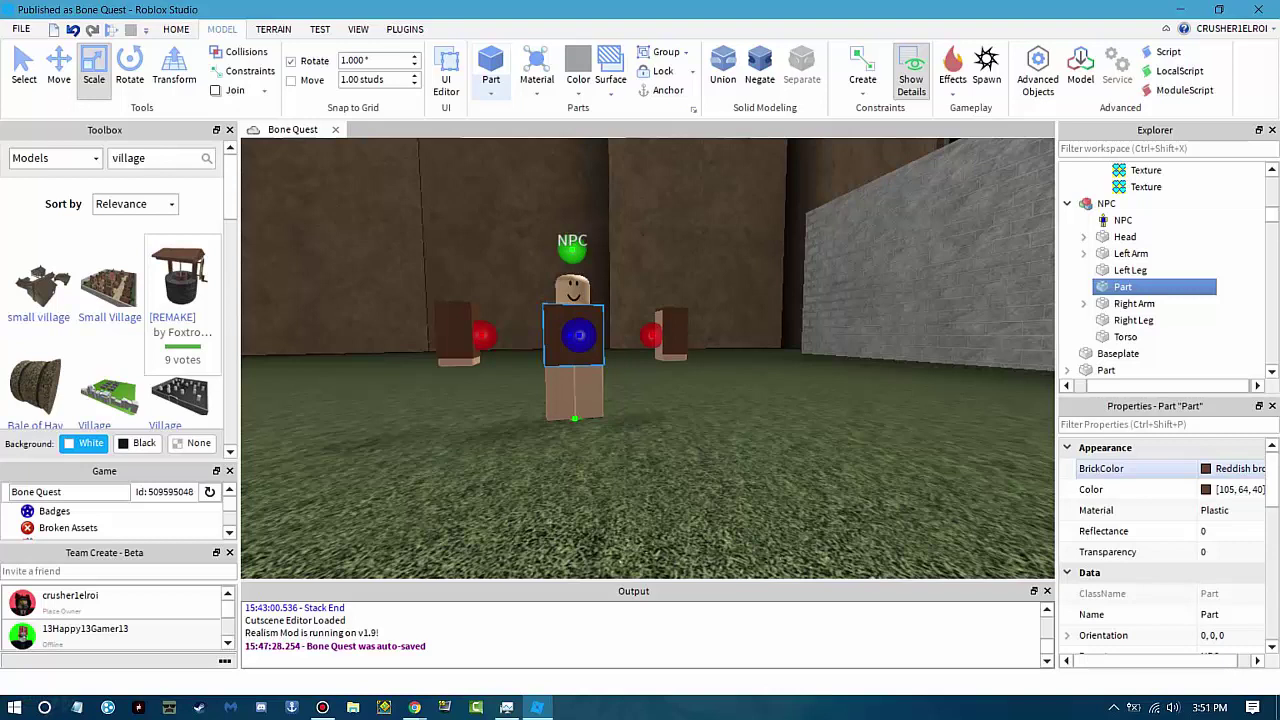
{"action": "key", "text": "alt+Tab"}
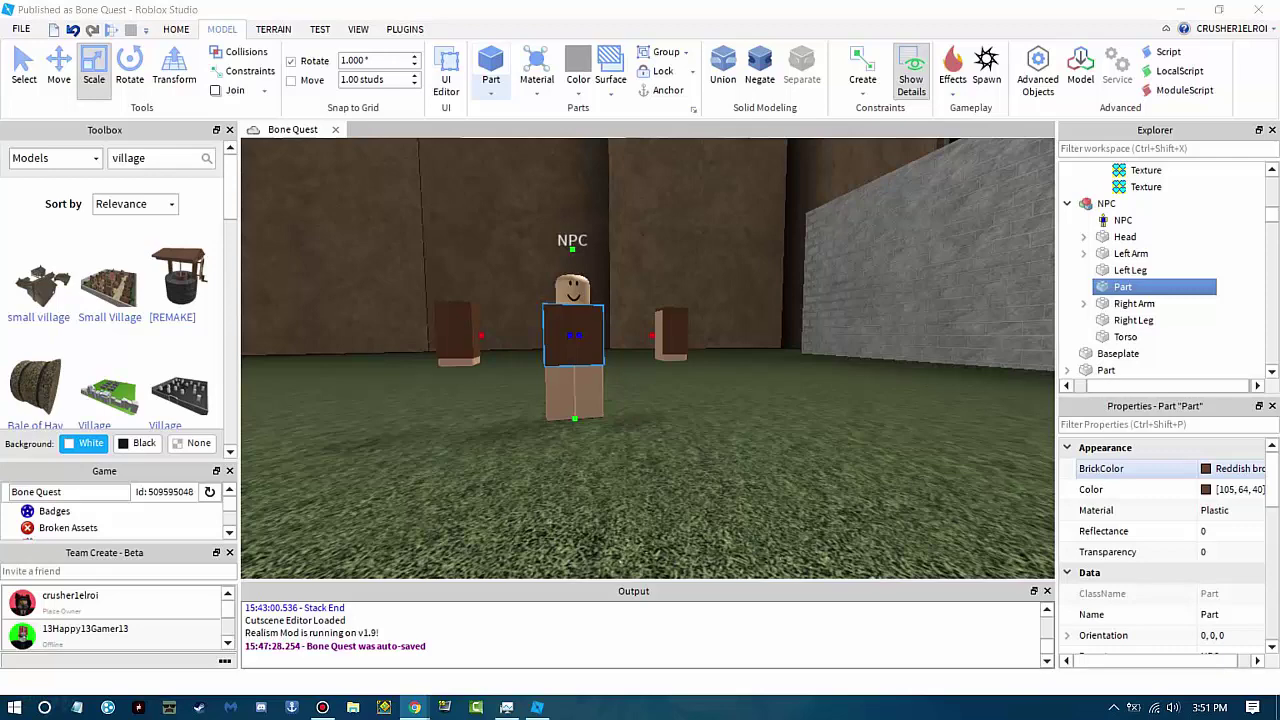
{"action": "key", "text": "alt+Tab"}
Adjust the position and size of the left arm's sleeve so that it encloses the sides of the arm.
{"action": "scroll", "coordinate": [636, 320], "scroll_direction": "up", "scroll_amount": 5}
{"action": "left_click", "coordinate": [760, 285]}
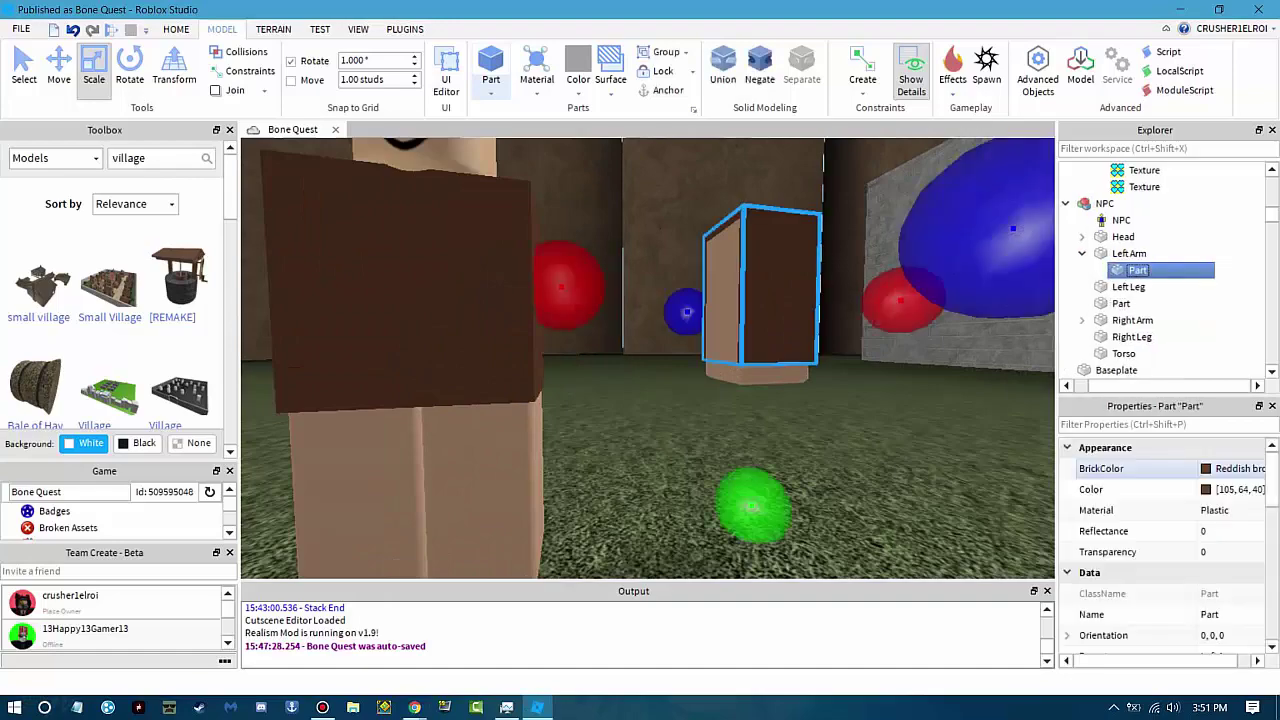
{"action": "key", "text": "ctrl+2"}
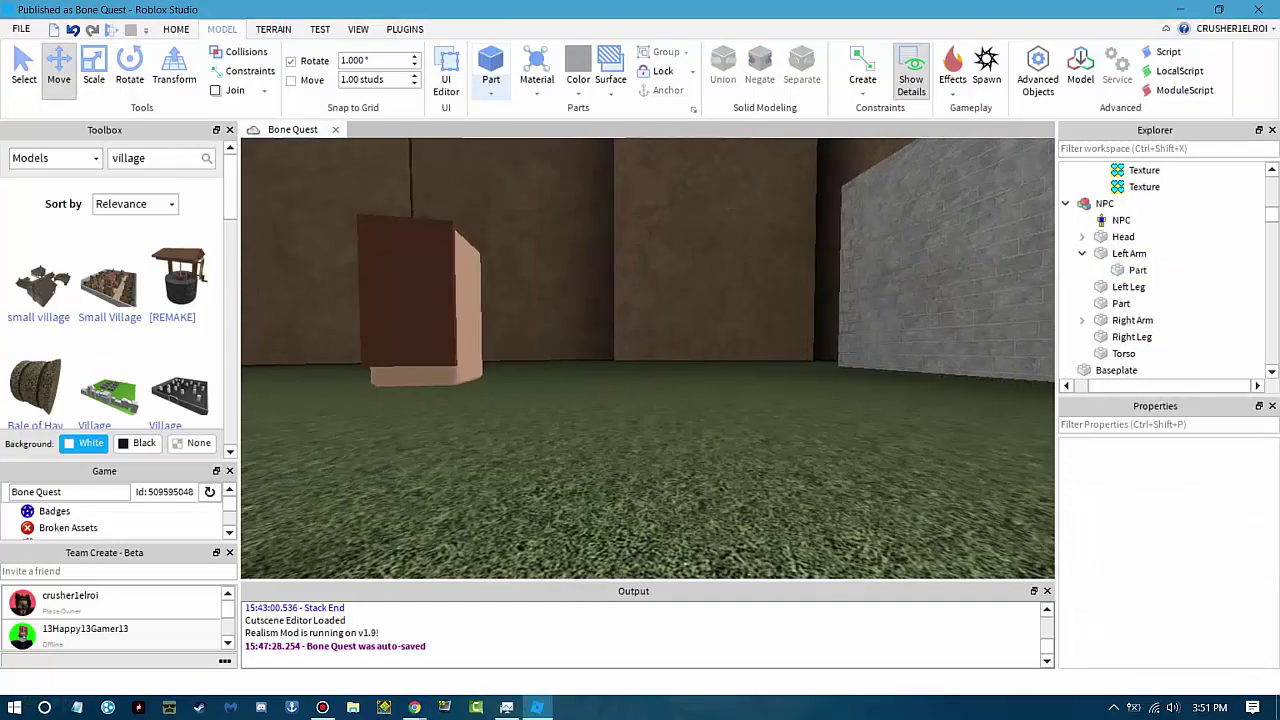
{"action": "left_click", "coordinate": [1156, 270]}
{"action": "key", "text": "f"}
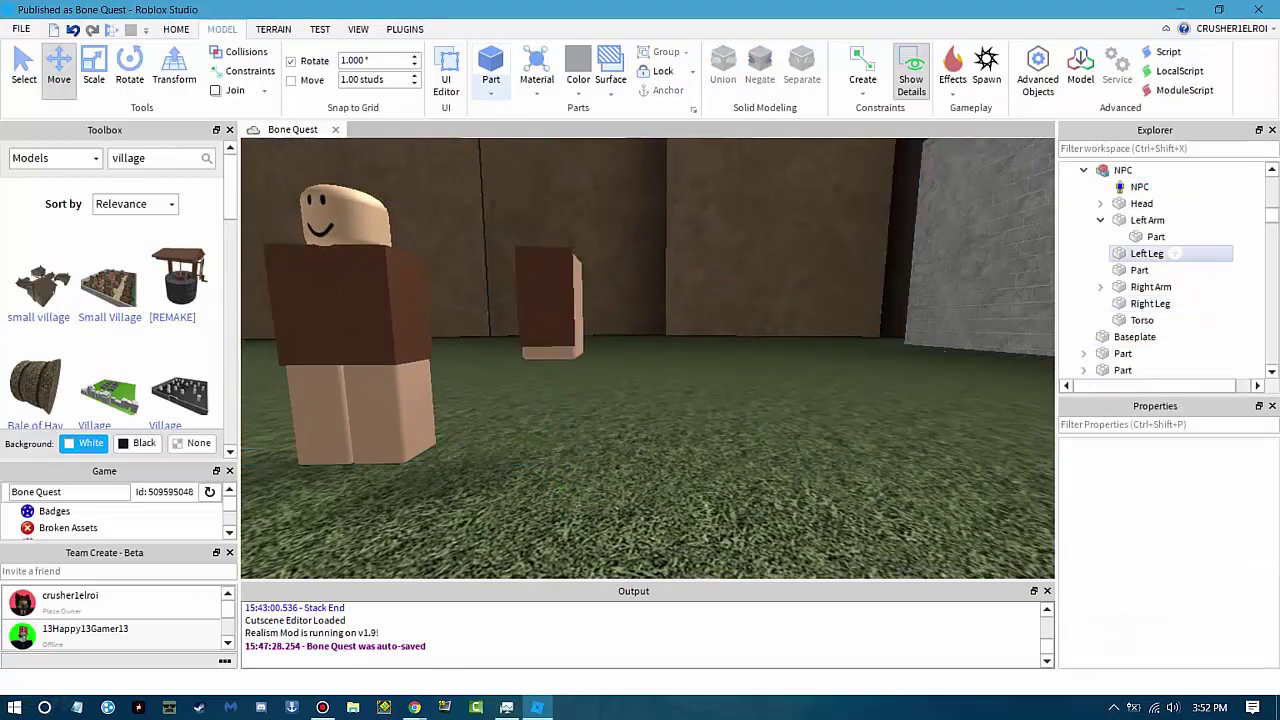
{"action": "key", "text": "f"}
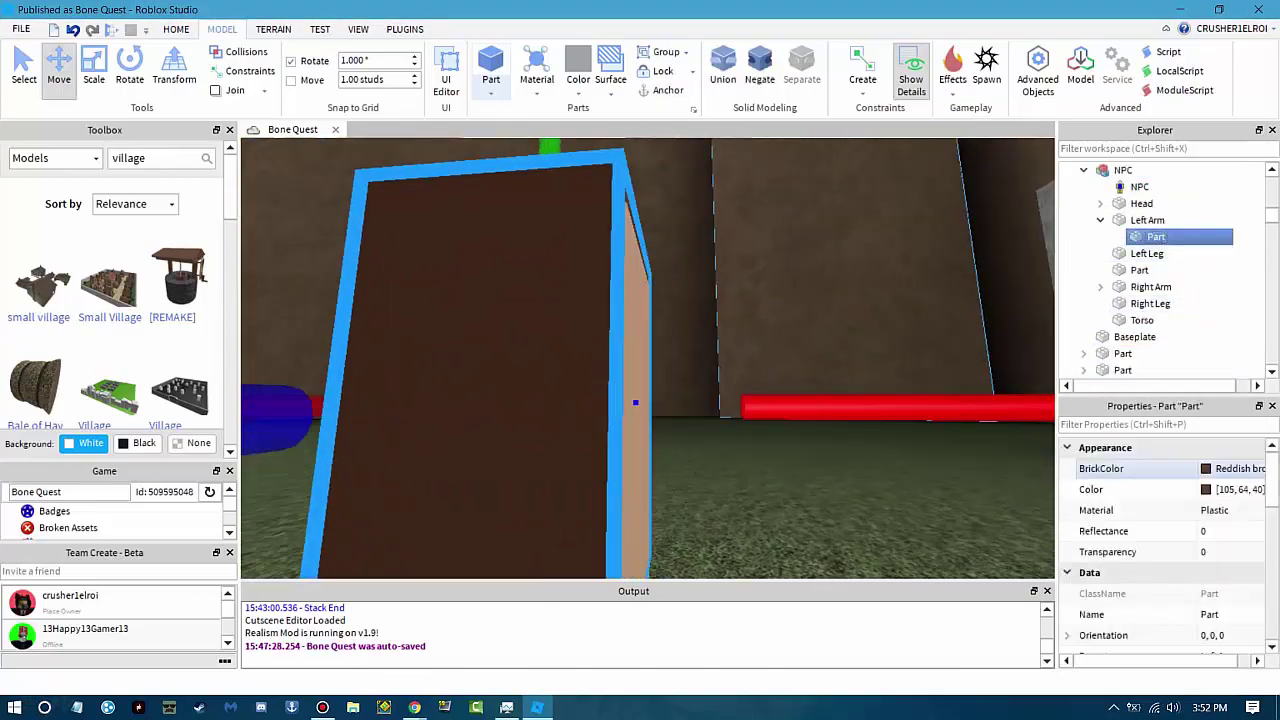
{"action": "left_click", "coordinate": [352, 60]}
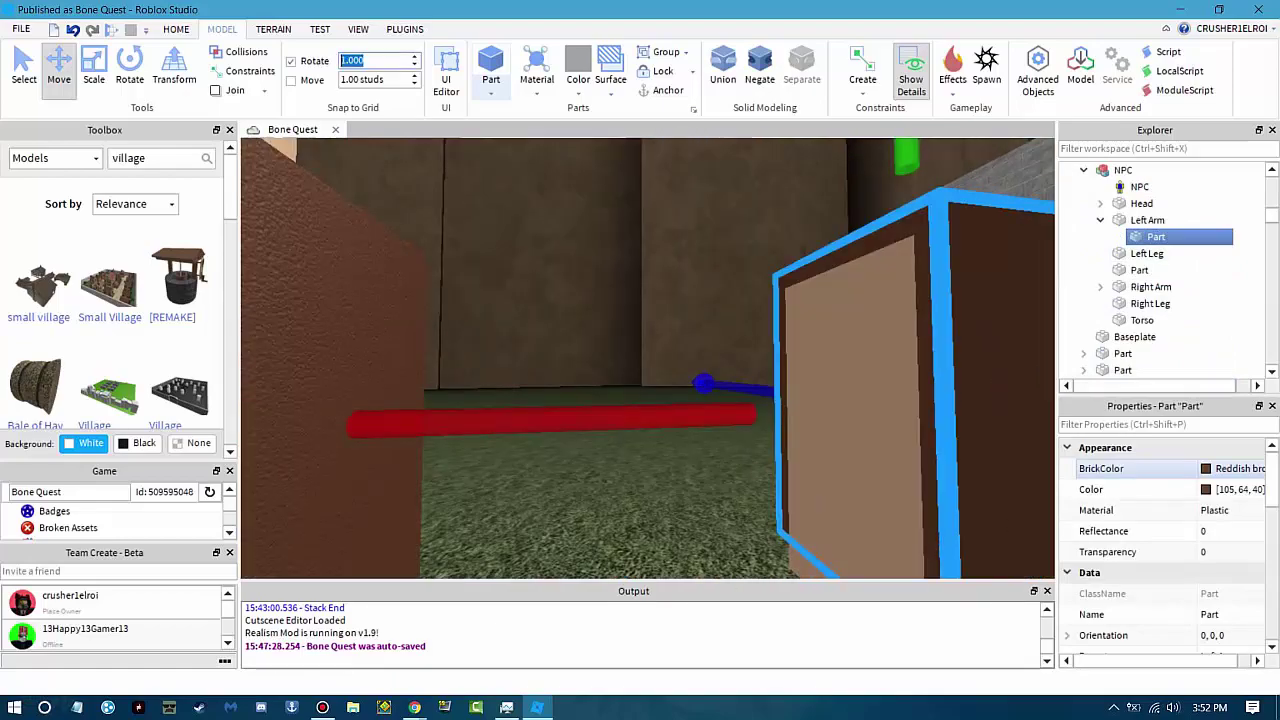
{"action": "key", "text": "ctrl+3"}
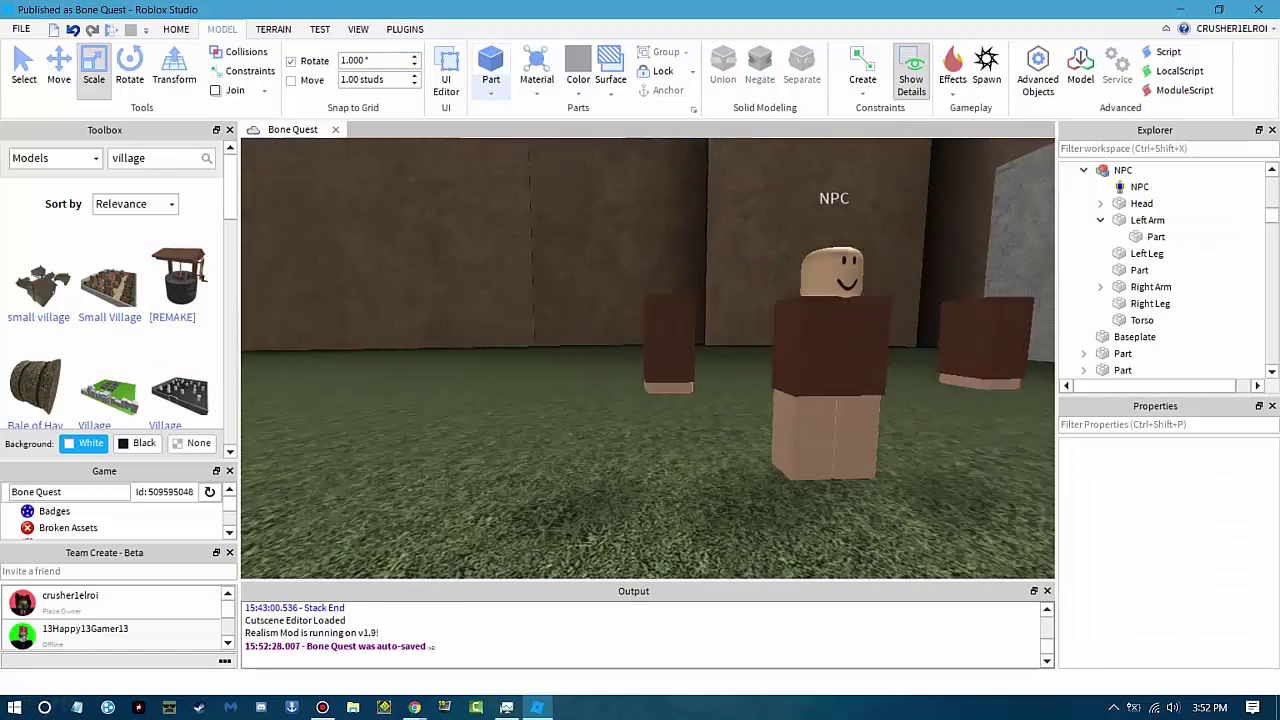
Duplicate the brown torso cover, fit the copy over the NPC's right leg and colour it Pine Cone.
{"action": "key", "text": "ctrl+z"}
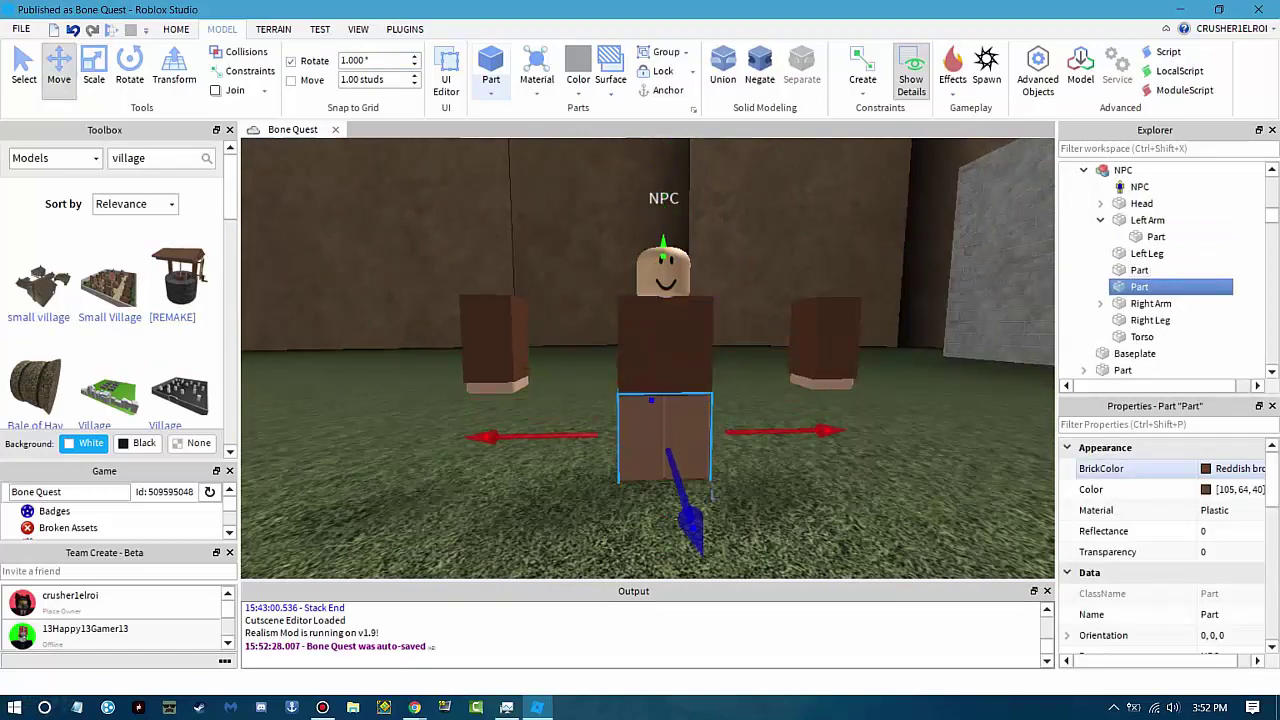
{"action": "scroll", "coordinate": [648, 360], "scroll_direction": "up", "scroll_amount": 3}
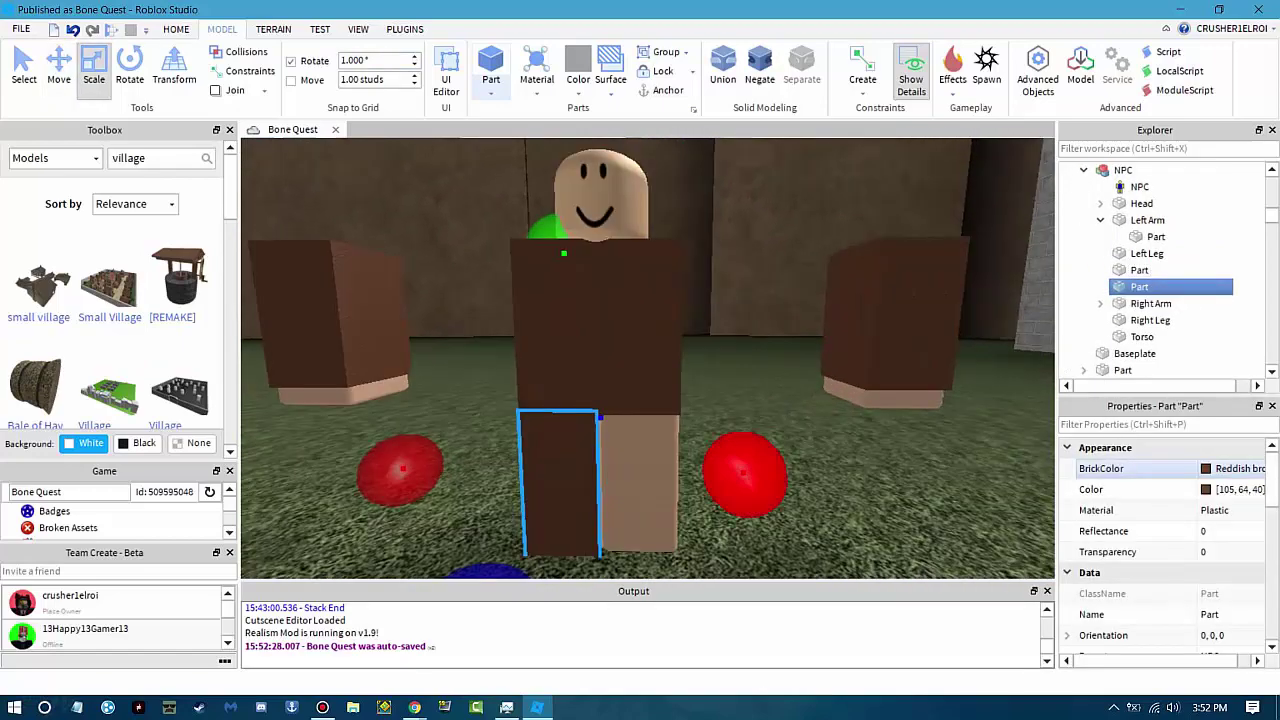
{"action": "left_click", "coordinate": [1230, 468]}
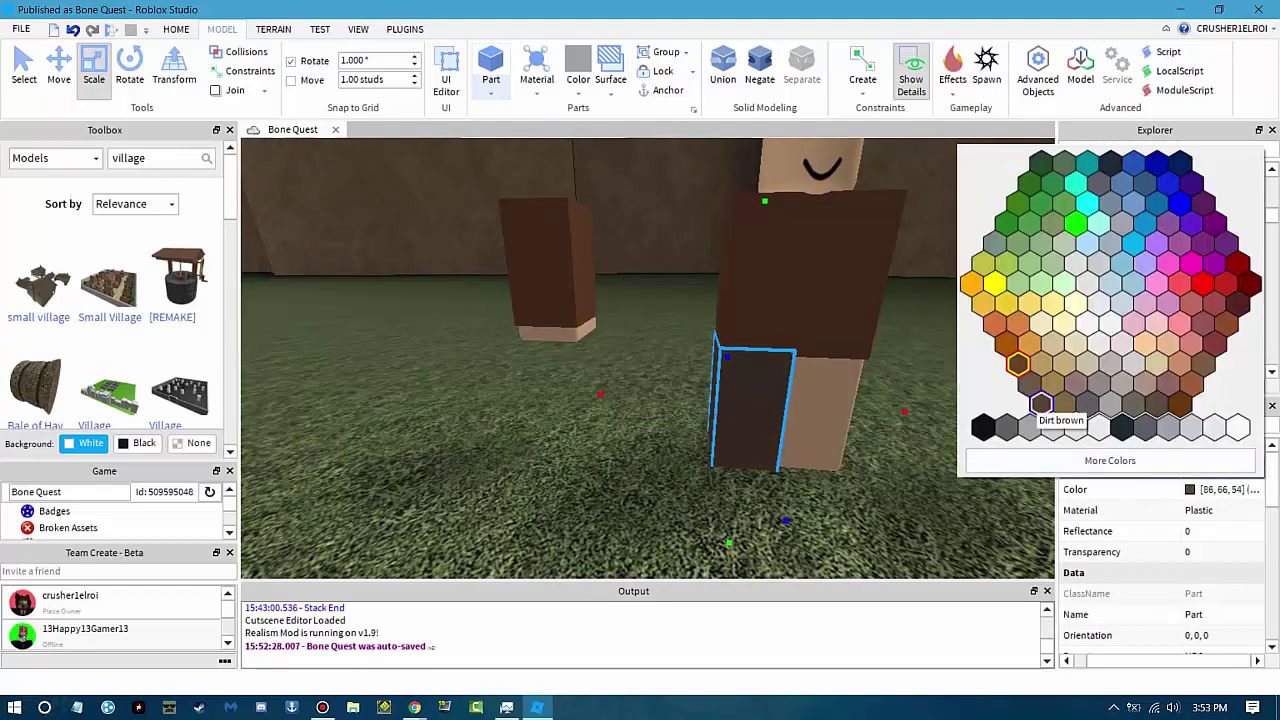
{"action": "left_click", "coordinate": [1063, 405]}
{"action": "scroll", "coordinate": [648, 360], "scroll_direction": "down", "scroll_amount": 3}
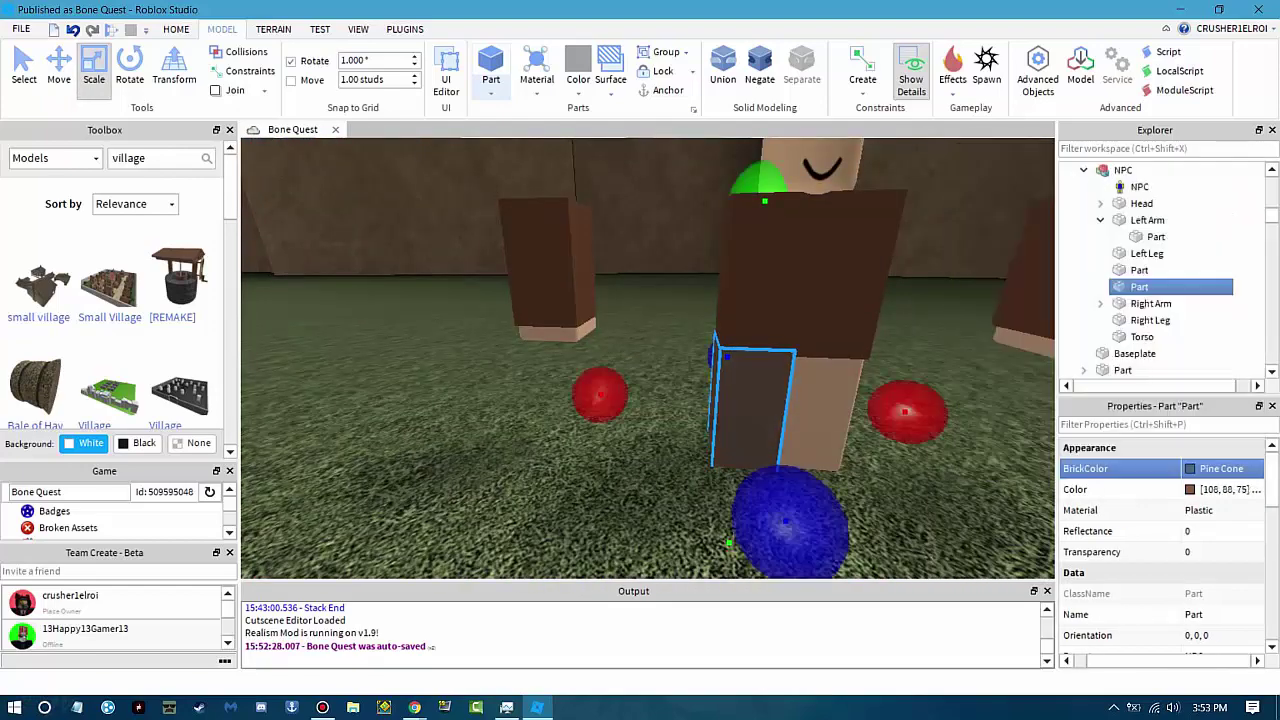
Duplicate the Pine Cone leg cover and move the copy sideways onto the NPC's left leg.
{"action": "key", "text": "ctrl+2"}
{"action": "key", "text": "ctrl+d"}
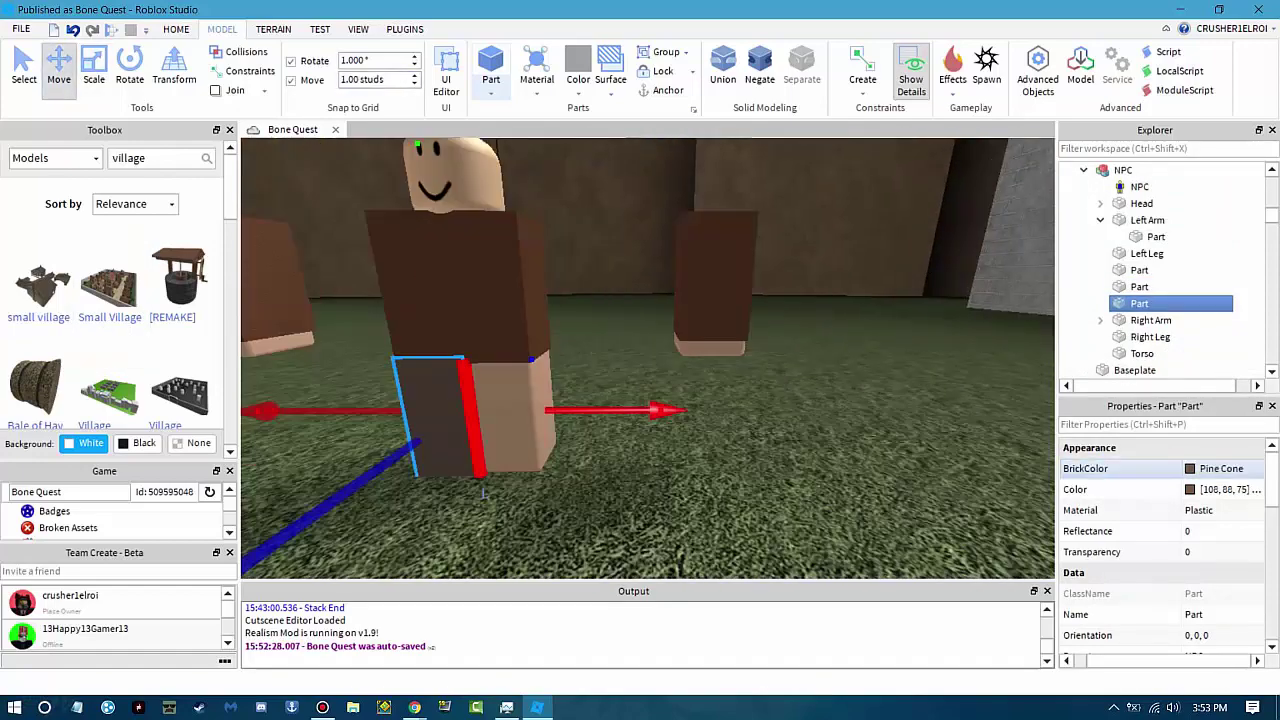
{"action": "right_click_drag", "start_coordinate": [543, 490], "coordinate": [620, 470]}
{"action": "scroll", "coordinate": [620, 470], "scroll_direction": "down", "scroll_amount": 3}
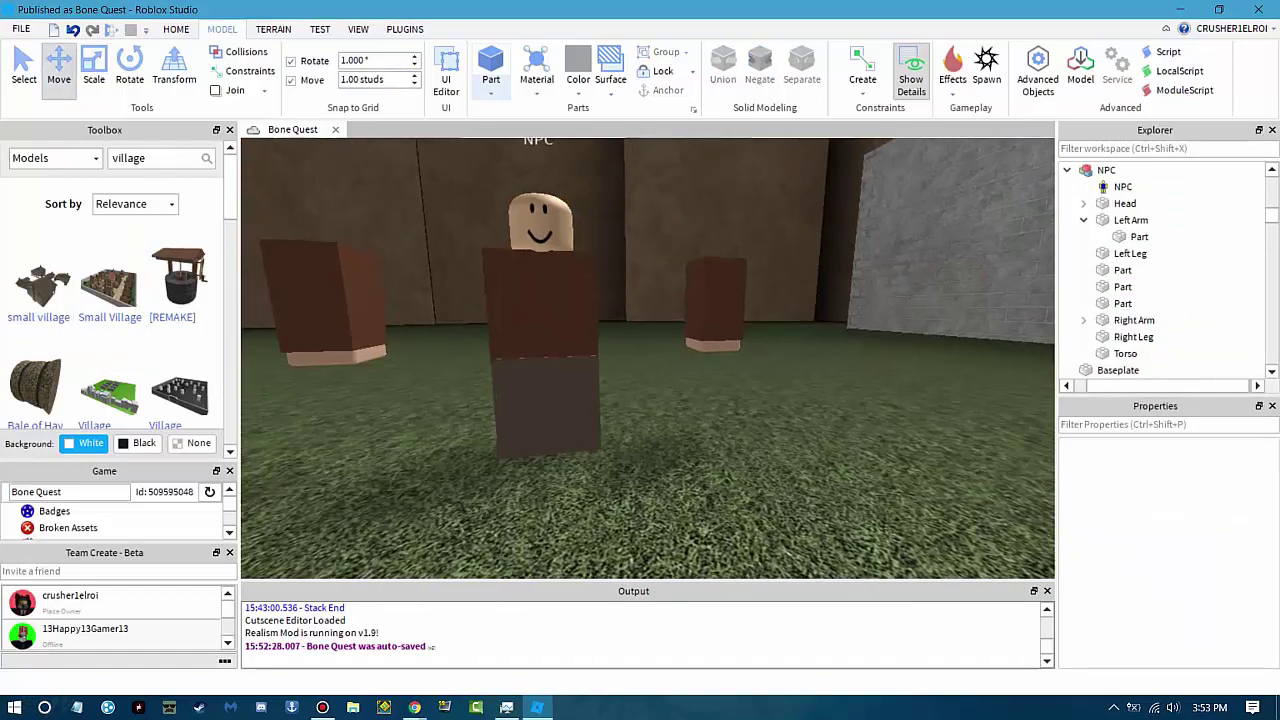
Turn off move snapping and fine-tune the size of the torso cover and the right arm's sleeve.
{"action": "scroll", "coordinate": [715, 320], "scroll_direction": "up", "scroll_amount": 2}
{"action": "left_click", "coordinate": [715, 320]}
{"action": "key", "text": "f"}
{"action": "key", "text": "ctrl+3"}
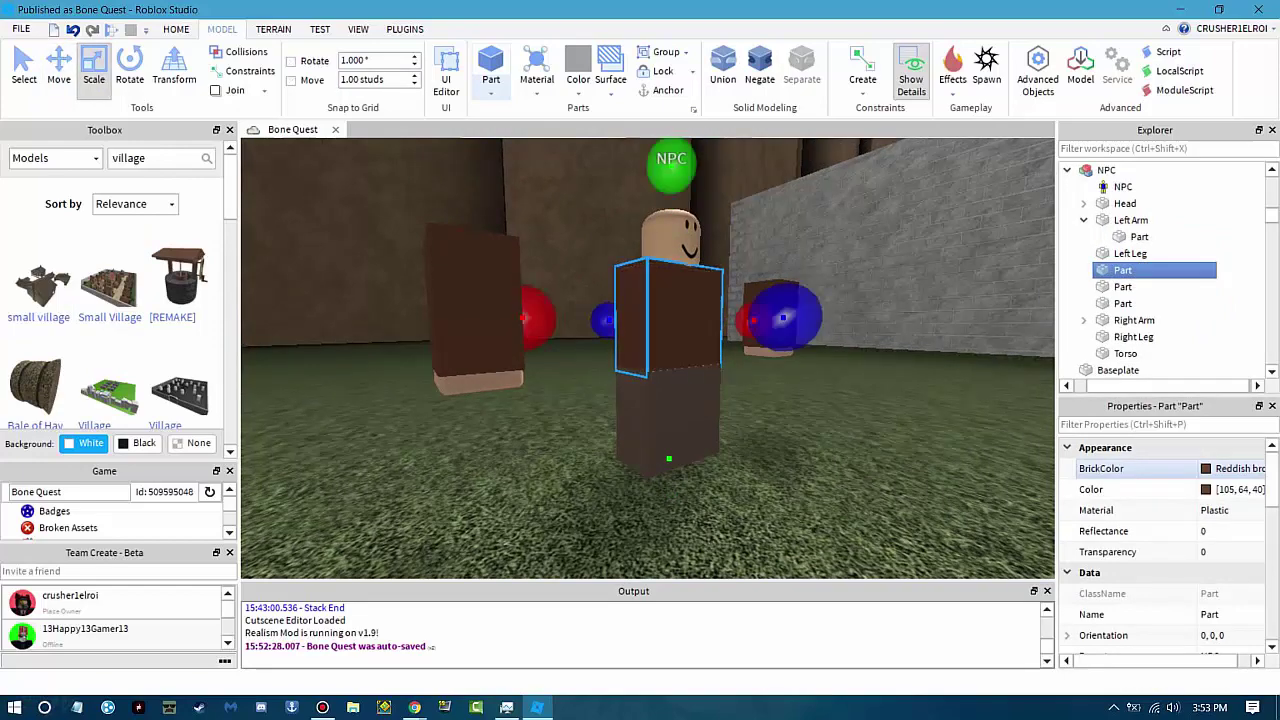
{"action": "left_click", "coordinate": [475, 320]}
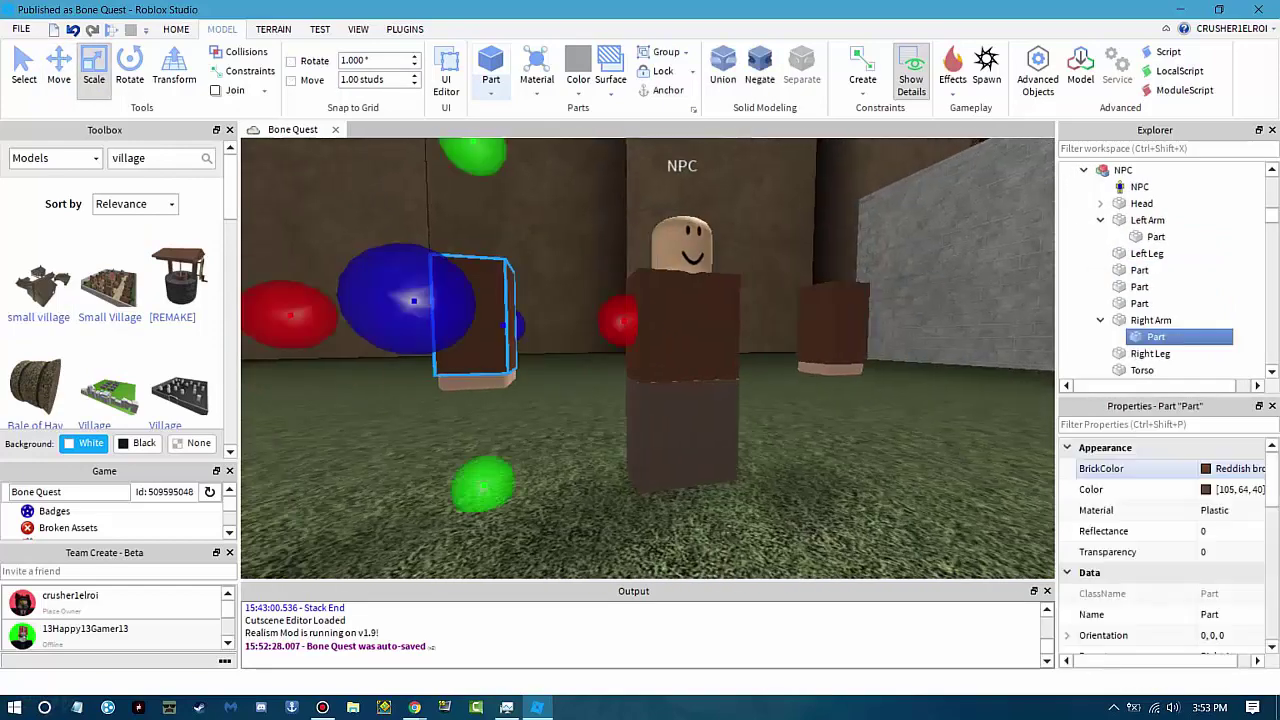
Move the NPC's right and left arms with their sleeves back against the sides of the torso.
{"action": "left_click", "coordinate": [1151, 320]}
{"action": "key", "text": "ctrl+2"}
{"action": "key", "text": "f"}
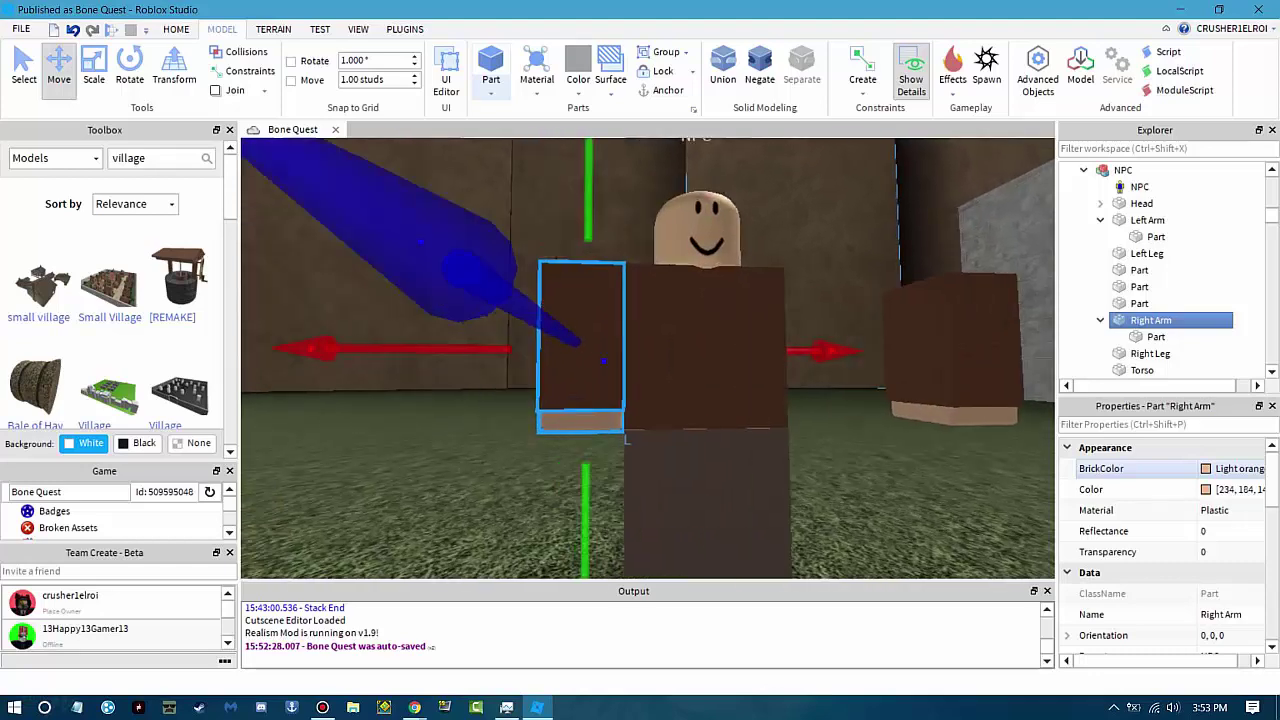
{"action": "left_click", "coordinate": [829, 360]}
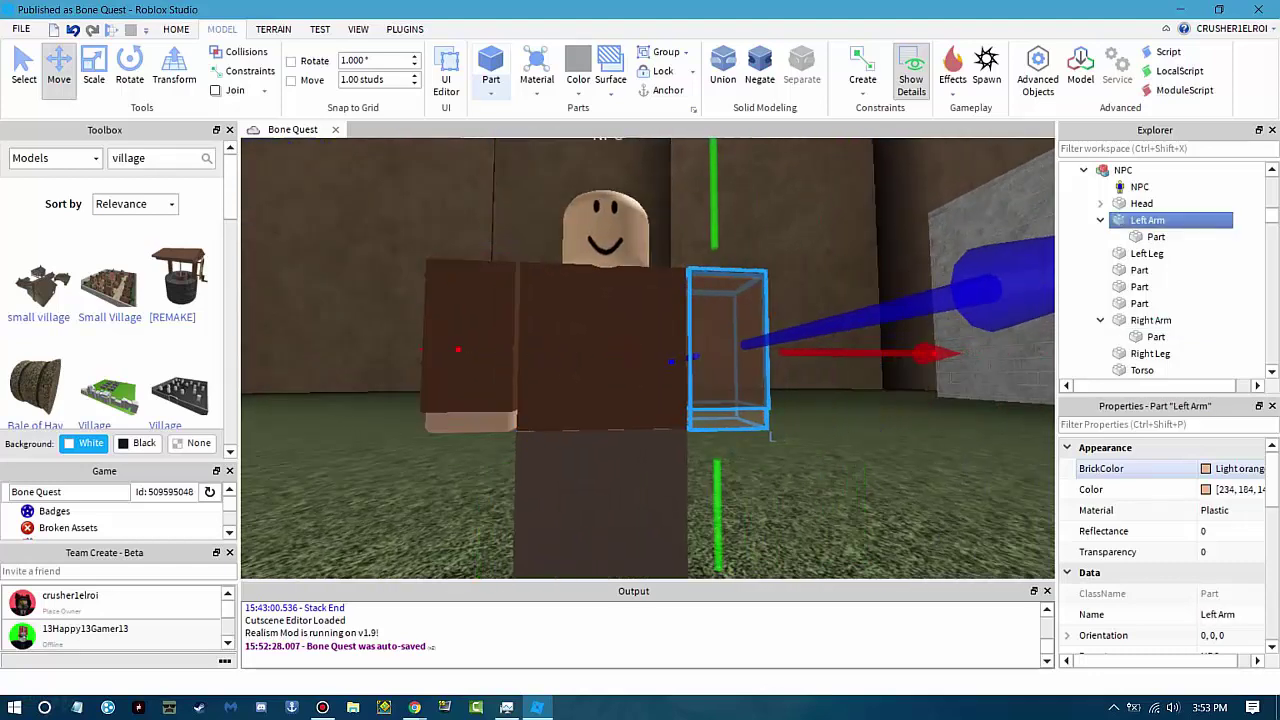
{"action": "left_click", "coordinate": [475, 340]}
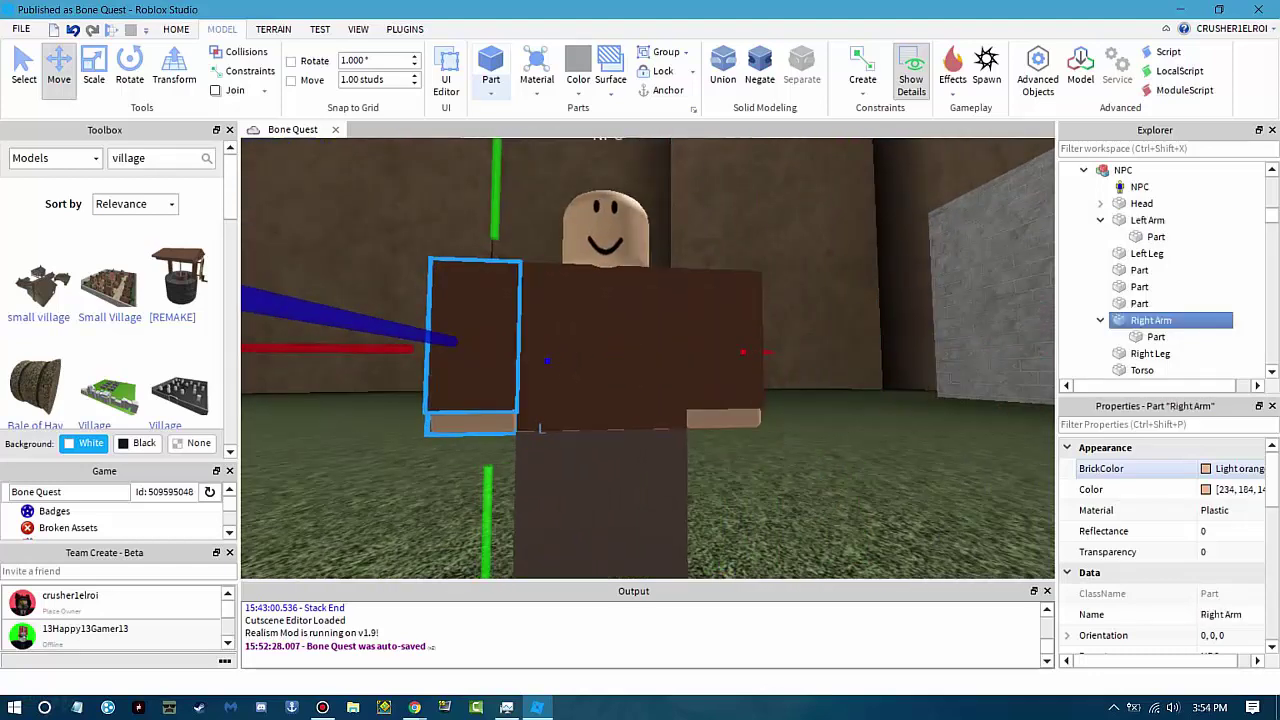
Parent the leg covers to Left Leg and Right Leg and the torso cover to Torso, and select the whole NPC model.
{"action": "scroll", "coordinate": [540, 428], "scroll_direction": "down", "scroll_amount": 5}
{"action": "left_click", "coordinate": [1100, 320]}
{"action": "left_click", "coordinate": [1100, 220]}
{"action": "left_click", "coordinate": [1140, 253]}
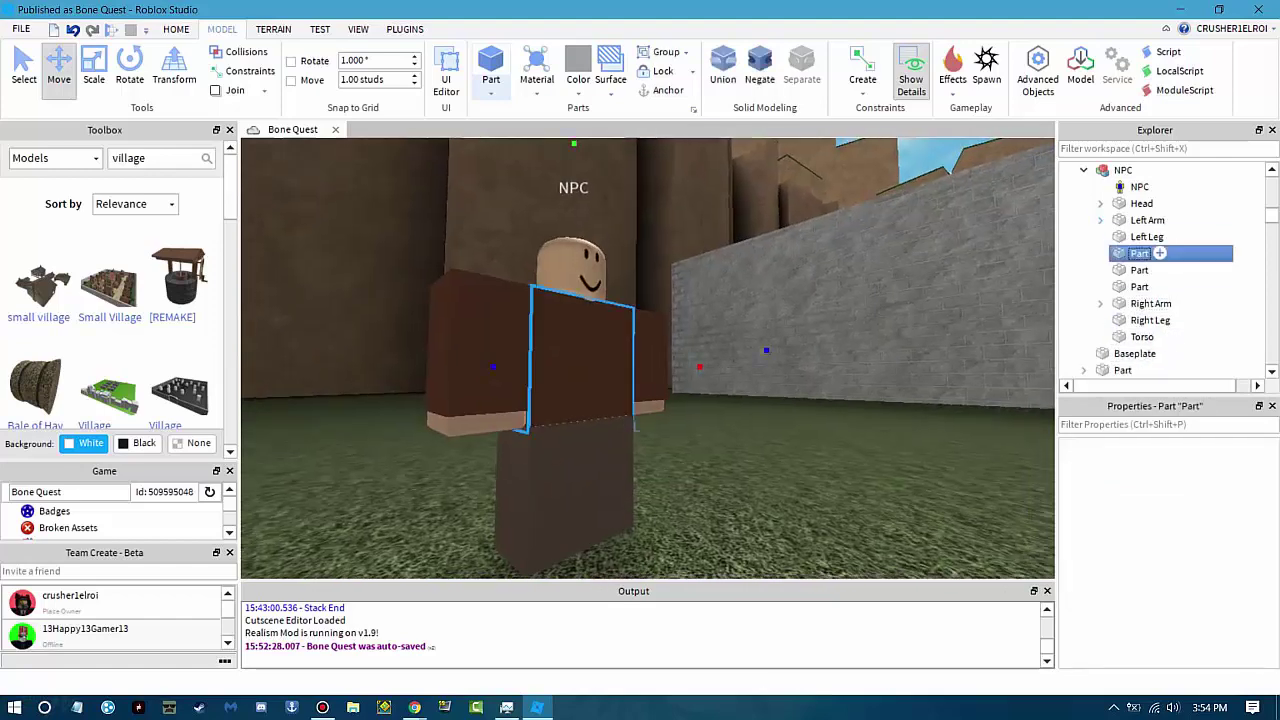
{"action": "left_click", "coordinate": [1123, 270]}
{"action": "left_click", "coordinate": [1143, 270]}
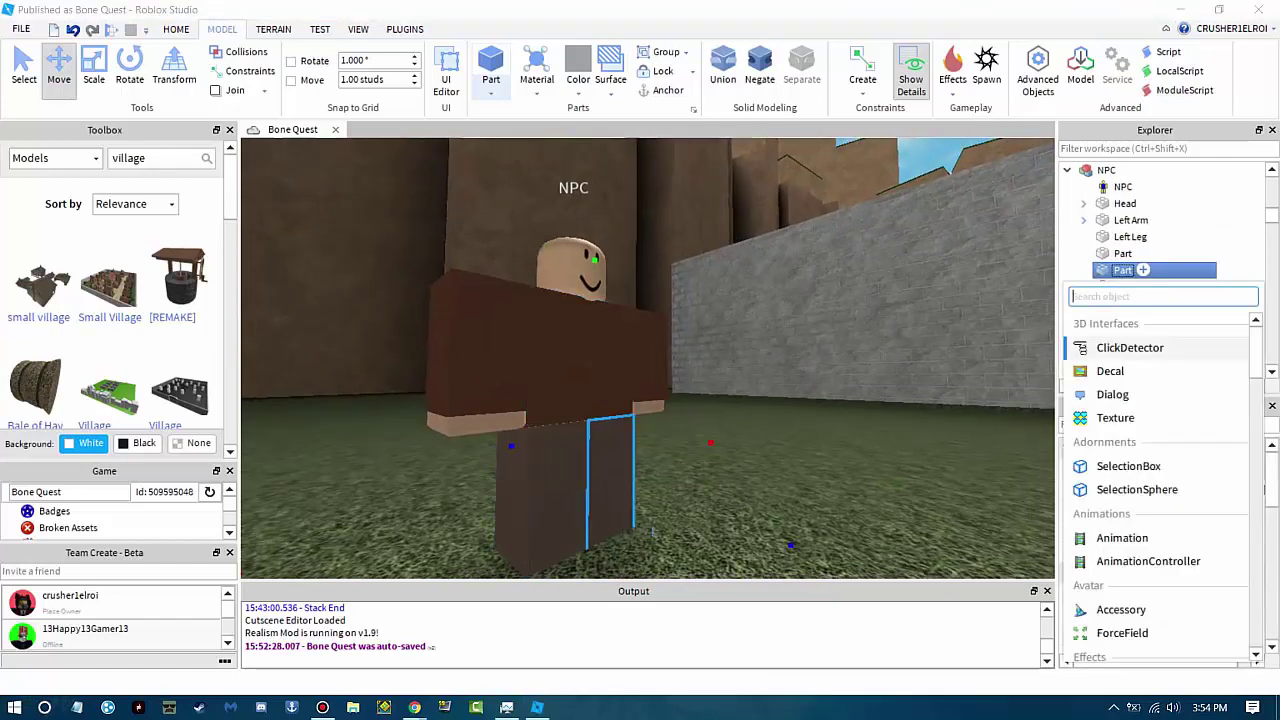
{"action": "key", "text": "Escape"}
{"action": "left_click_drag", "start_coordinate": [1158, 237], "coordinate": [1150, 240]}
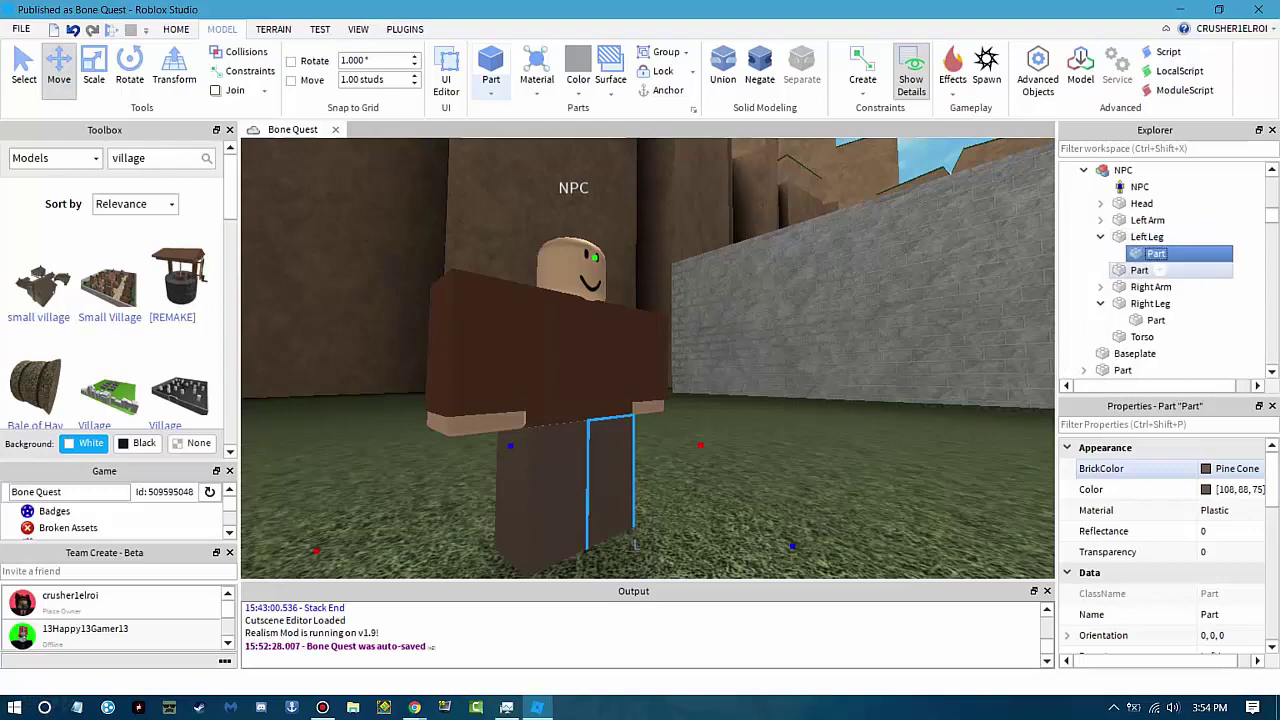
{"action": "left_click", "coordinate": [1123, 170]}
{"action": "key", "text": "f"}
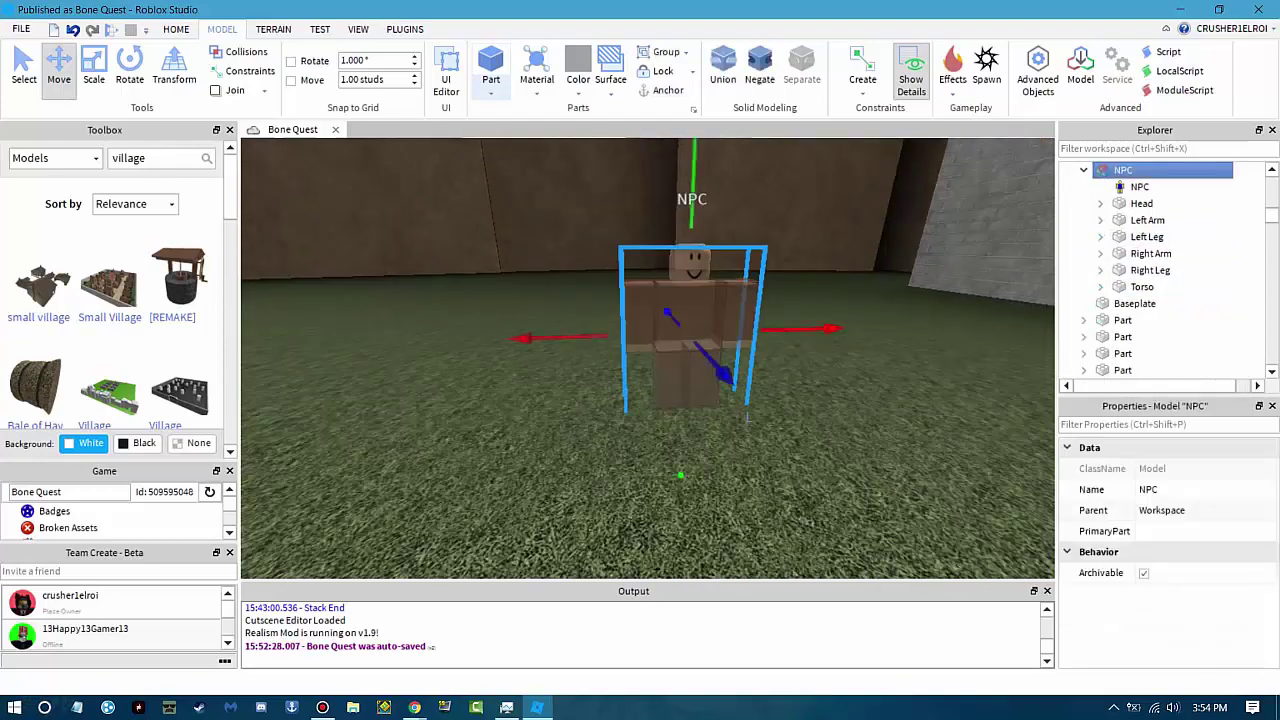